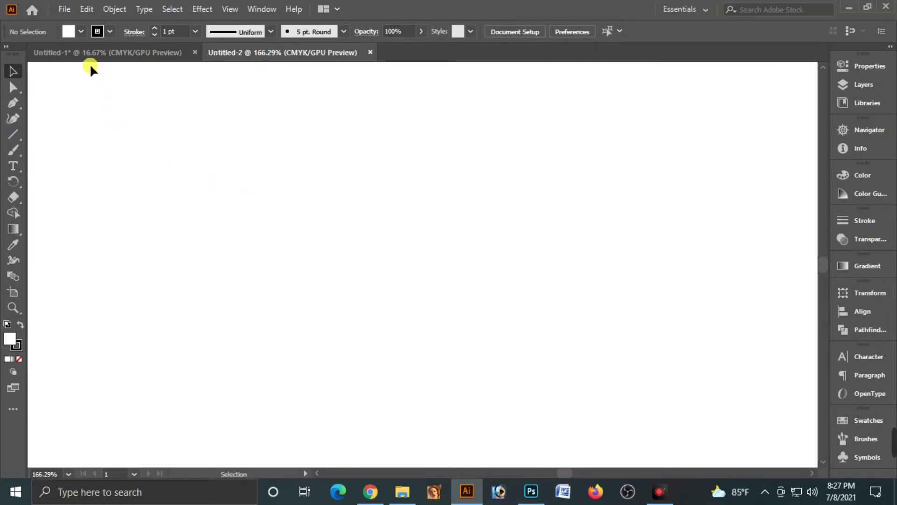
- Create a new 500 x 300 px CMYK document with one artboard and hide its artboards
{"action": "left_click", "coordinate": [64, 10]}
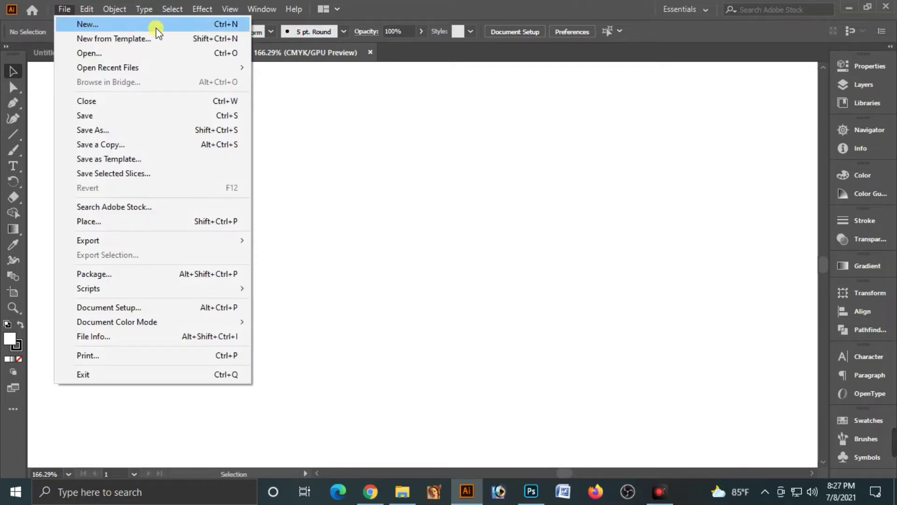
{"action": "left_click", "coordinate": [221, 26]}
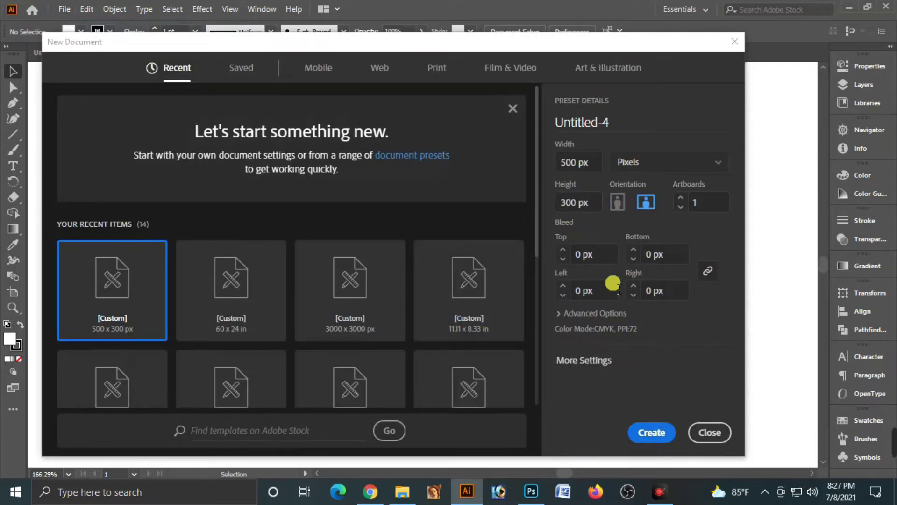
{"action": "left_click", "coordinate": [655, 435]}
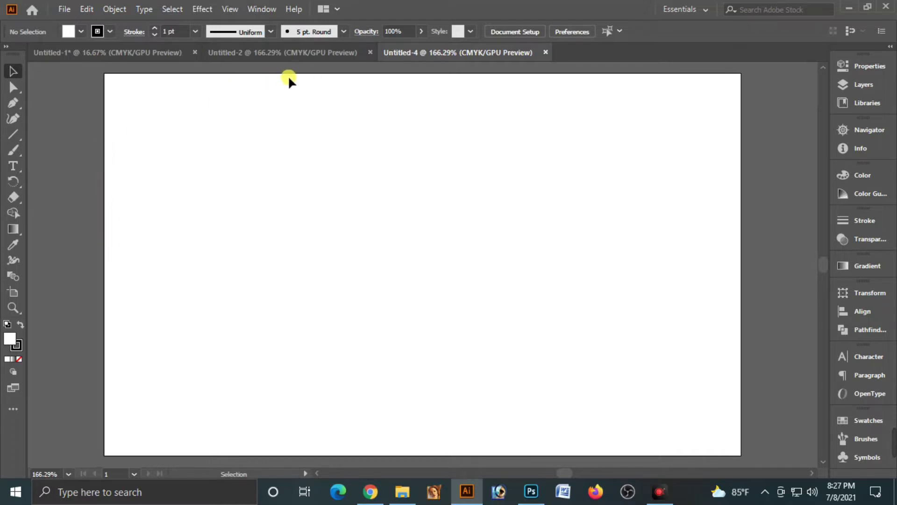
{"action": "left_click", "coordinate": [230, 9]}
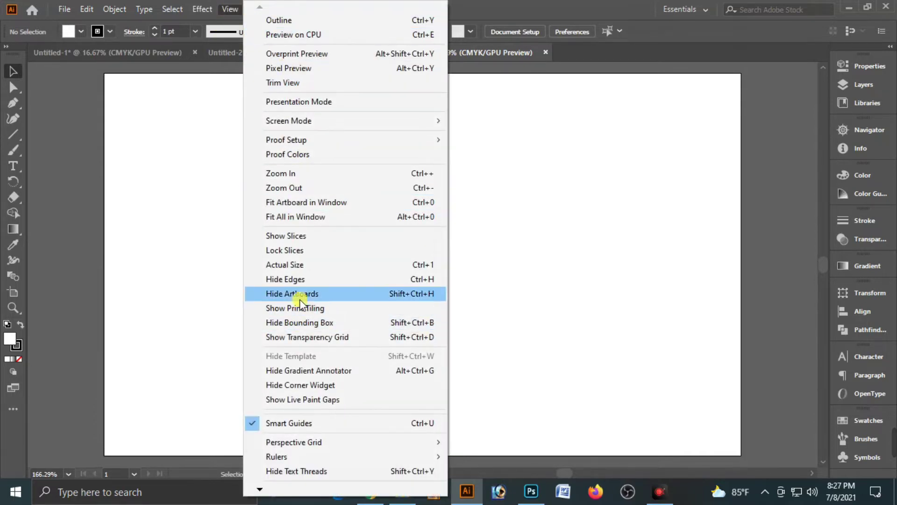
{"action": "left_click", "coordinate": [401, 298]}
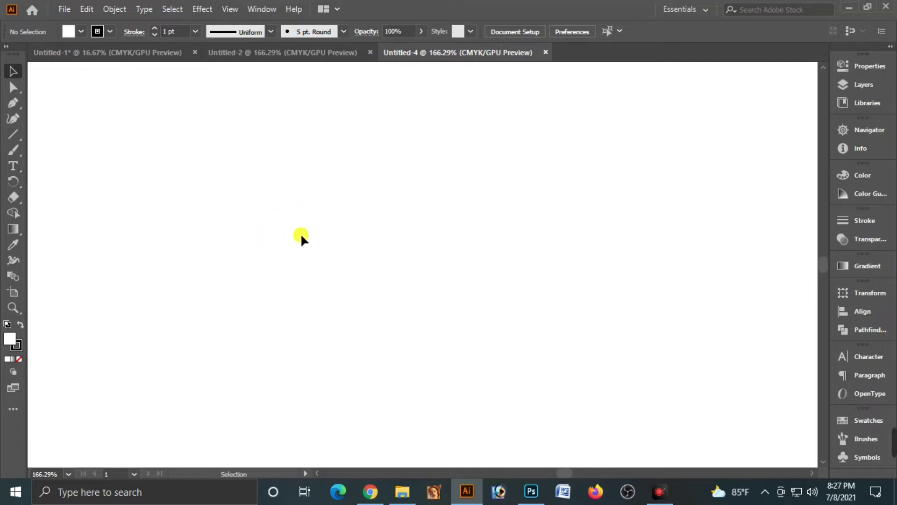
- Display the document at actual size with rulers shown, and change the ruler units to inches
{"action": "key", "text": "ctrl+1"}
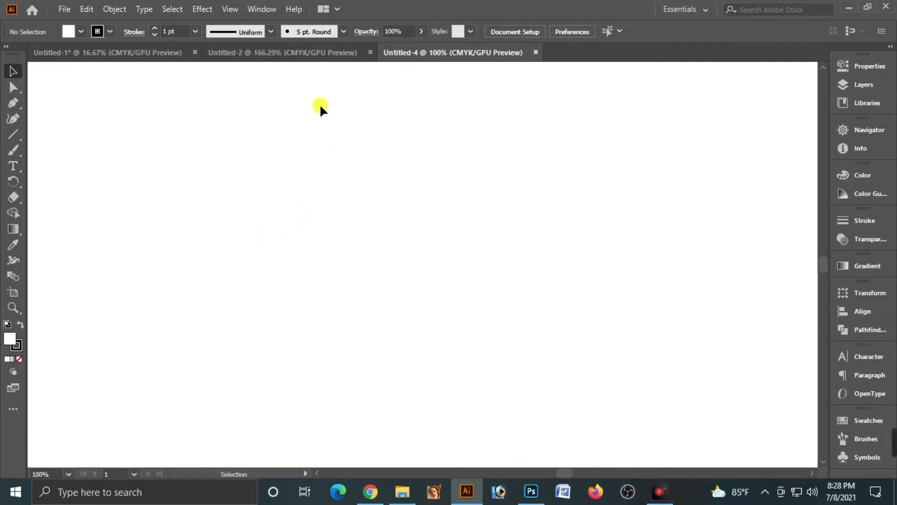
{"action": "key", "text": "ctrl+r"}
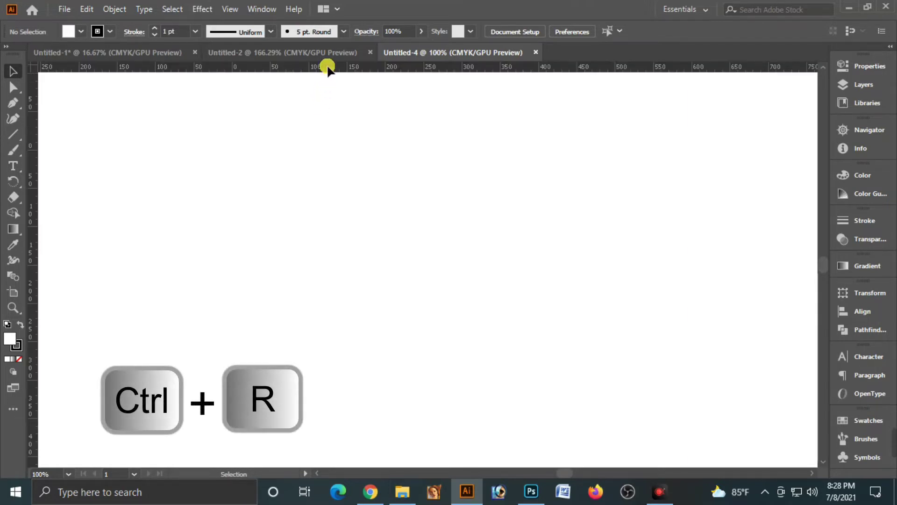
{"action": "right_click", "coordinate": [329, 69]}
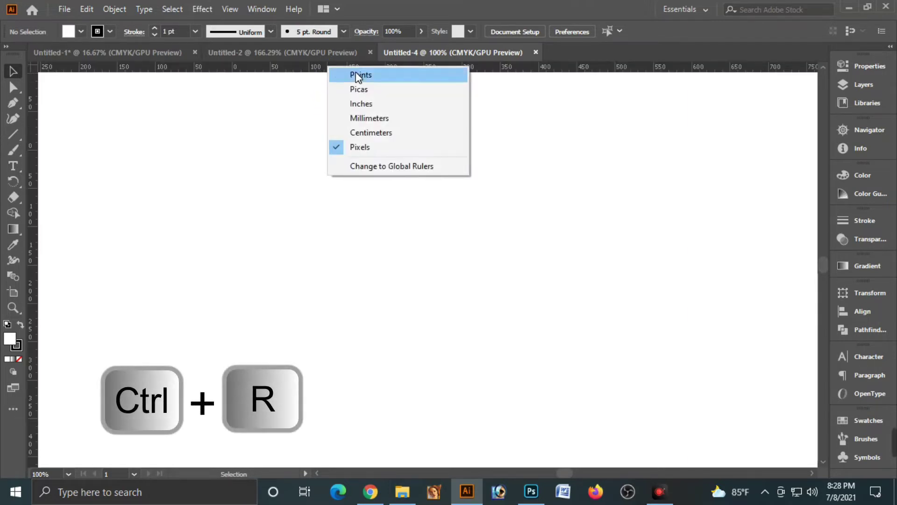
{"action": "left_click", "coordinate": [359, 104]}
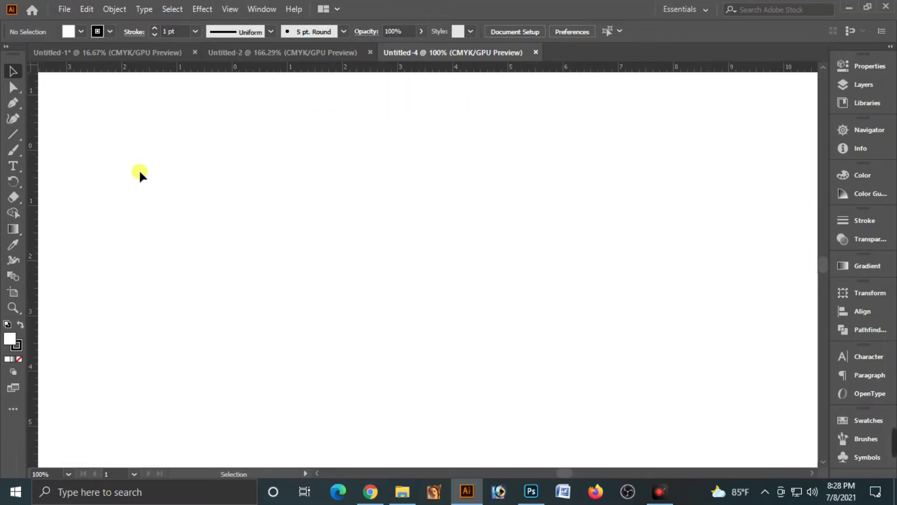
- Create a rectangle 60 in wide and 24 in high with the Rectangle tool
{"action": "key", "text": "ctrl+minus"}
{"action": "key", "text": "ctrl+minus"}
{"action": "key", "text": "ctrl+minus"}
{"action": "key", "text": "ctrl+minus"}
{"action": "key", "text": "ctrl+minus"}
{"action": "left_click_drag", "start_coordinate": [16, 134], "coordinate": [97, 135]}
{"action": "left_click", "coordinate": [381, 236]}
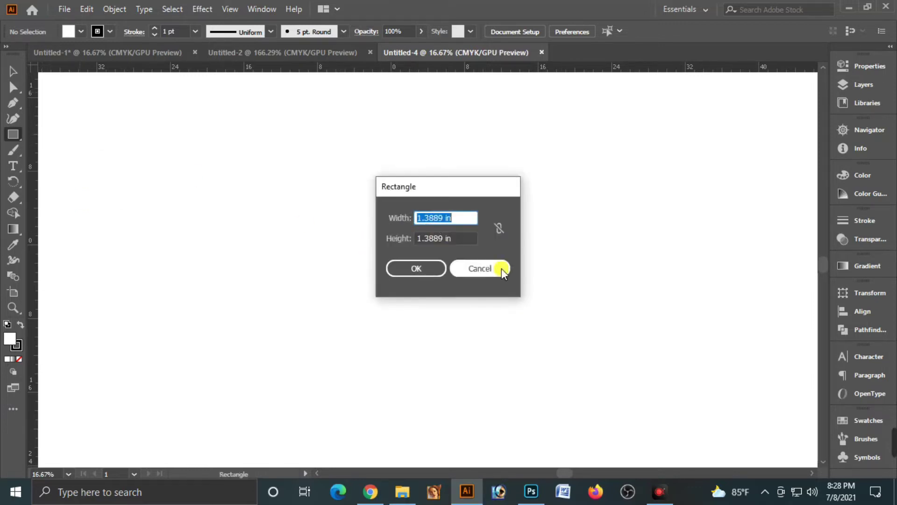
{"action": "type", "text": "60"}
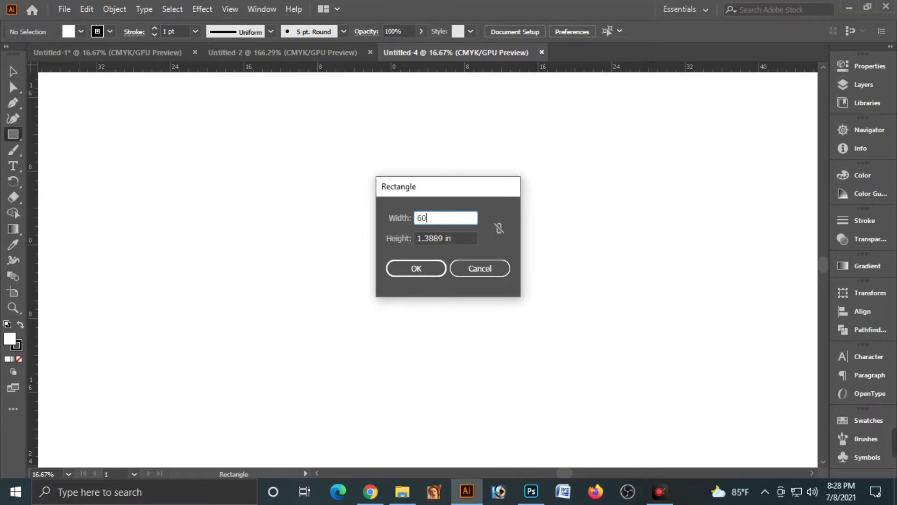
{"action": "key", "text": "Tab"}
{"action": "type", "text": "24"}
{"action": "key", "text": "Tab"}
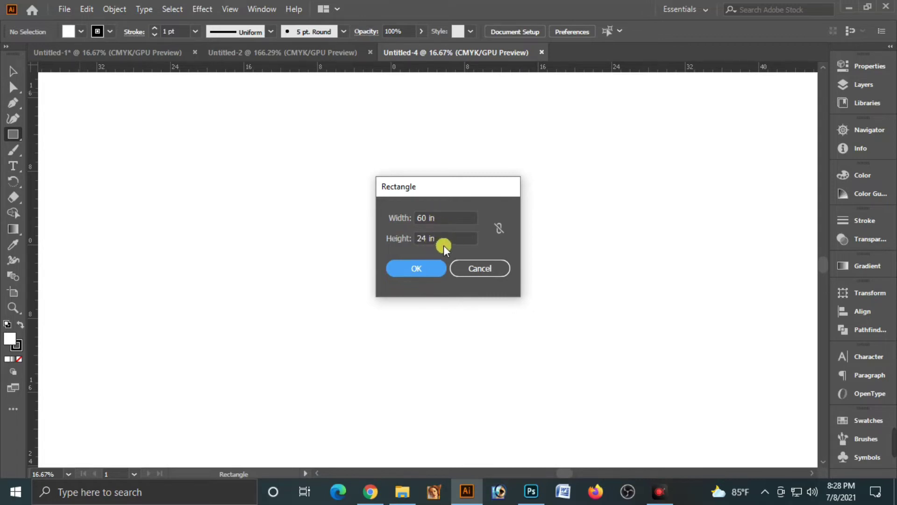
{"action": "left_click", "coordinate": [417, 269]}
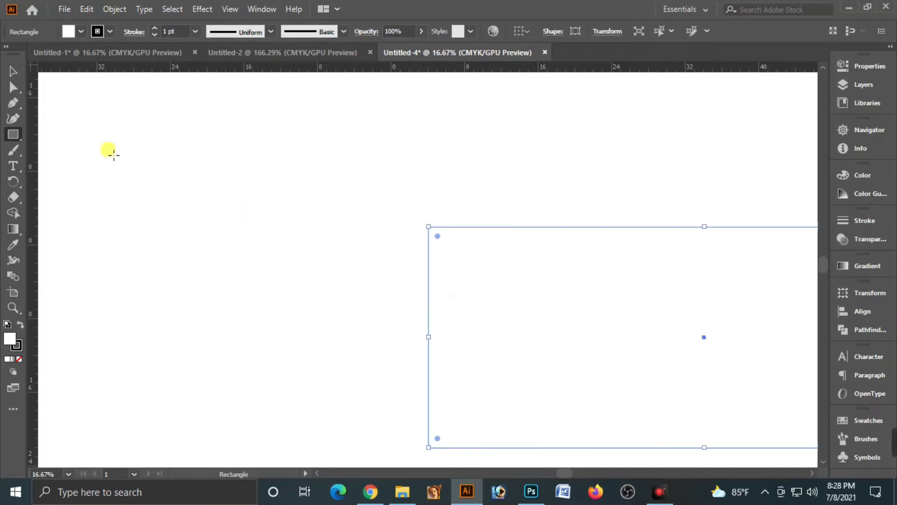
- Move the rectangle to the middle of the visible canvas and remove its stroke
{"action": "left_click", "coordinate": [12, 71]}
{"action": "left_click_drag", "start_coordinate": [603, 304], "coordinate": [326, 258]}
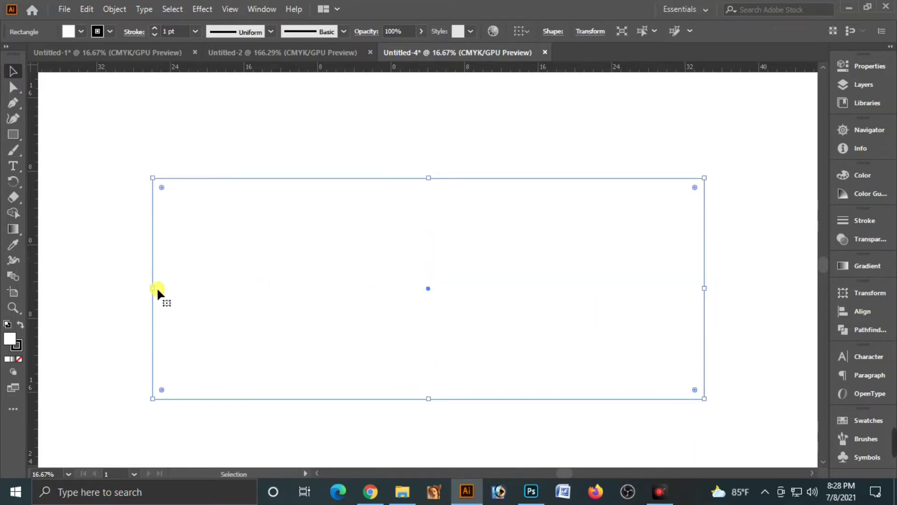
{"action": "left_click", "coordinate": [16, 347]}
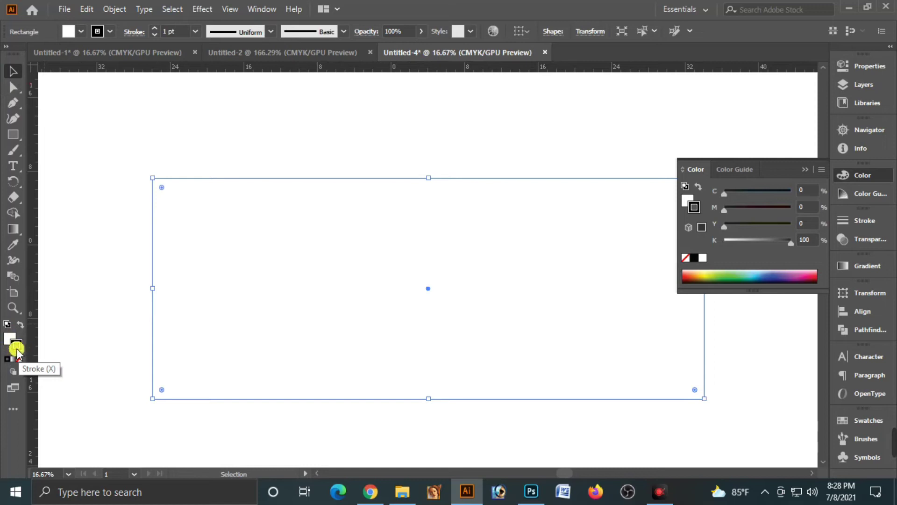
{"action": "left_click", "coordinate": [20, 359]}
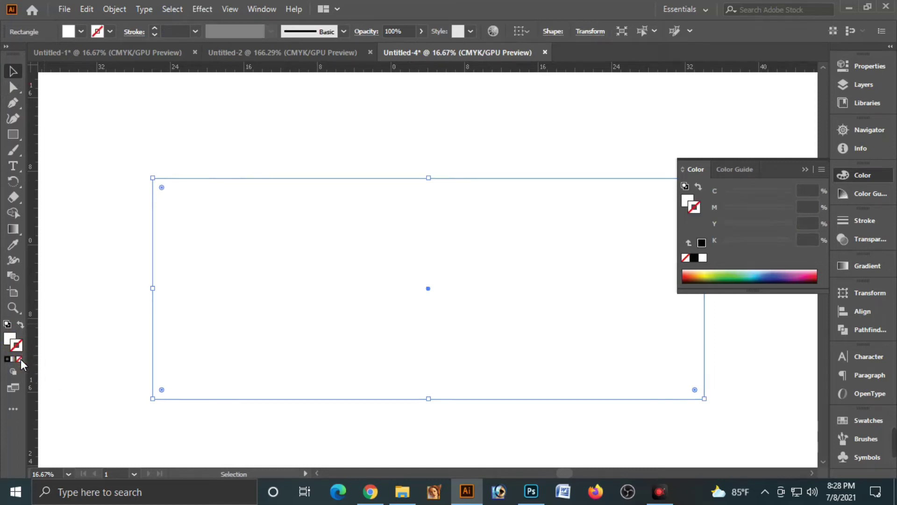
- Fill the rectangle with a white-to-black radial gradient
{"action": "left_click", "coordinate": [10, 338]}
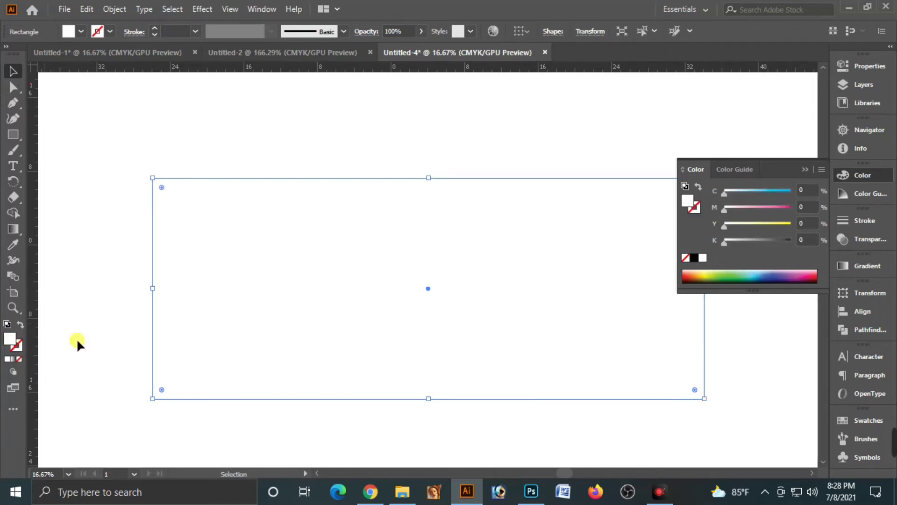
{"action": "left_click", "coordinate": [867, 267]}
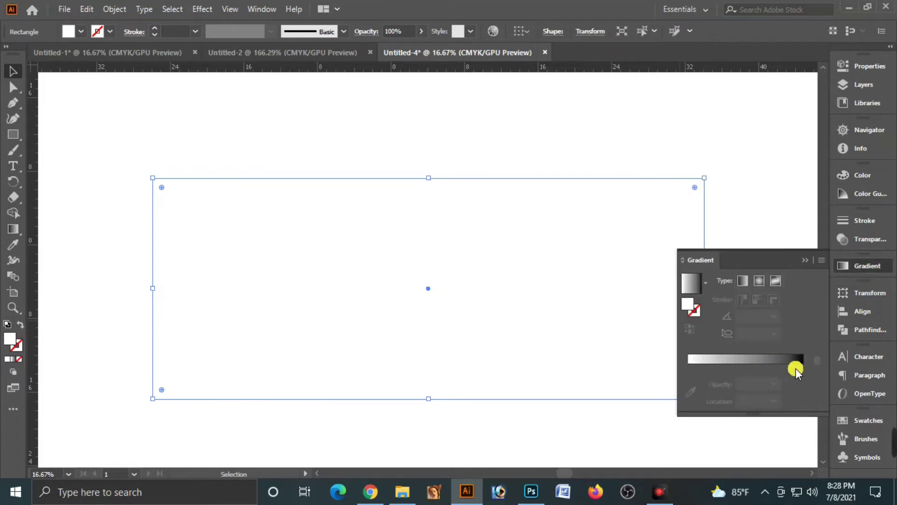
{"action": "left_click", "coordinate": [772, 371]}
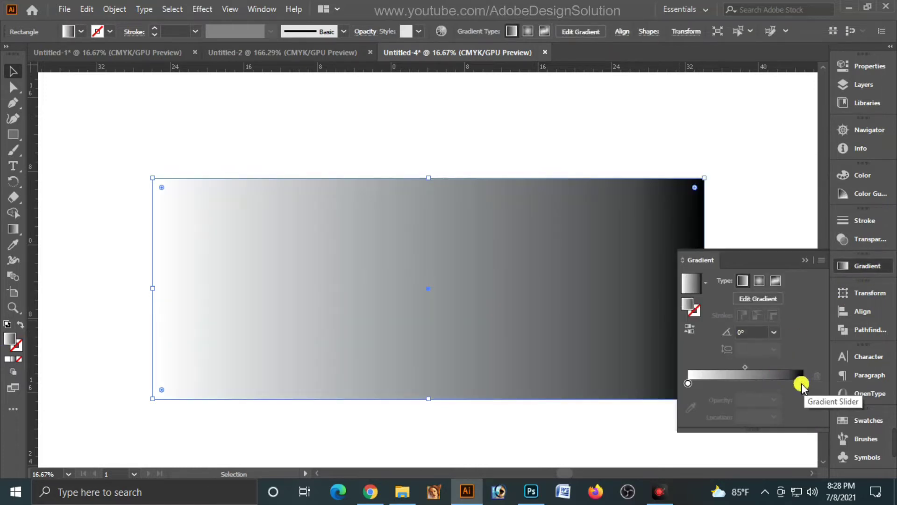
{"action": "left_click", "coordinate": [760, 282]}
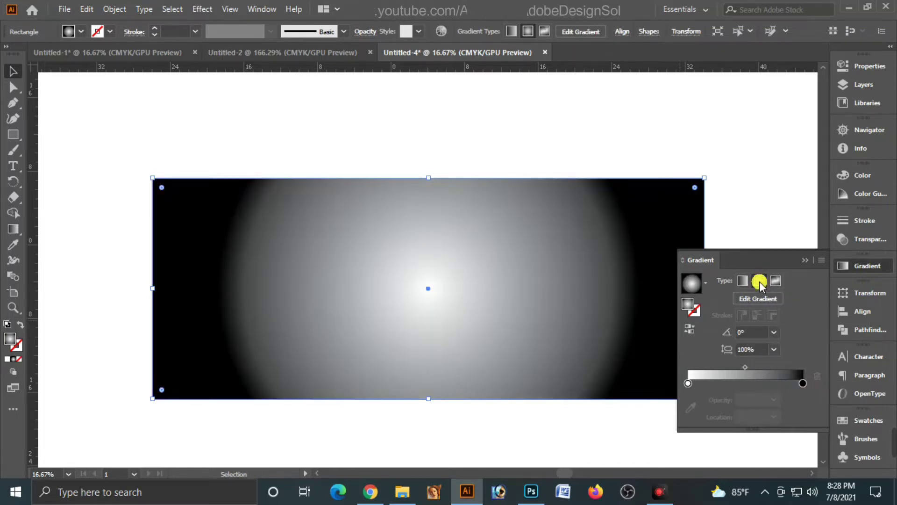
- Recolor the radial gradient's black outer stop in CMYK to C 20, M 0, Y 0, K 0
{"action": "left_click", "coordinate": [802, 382]}
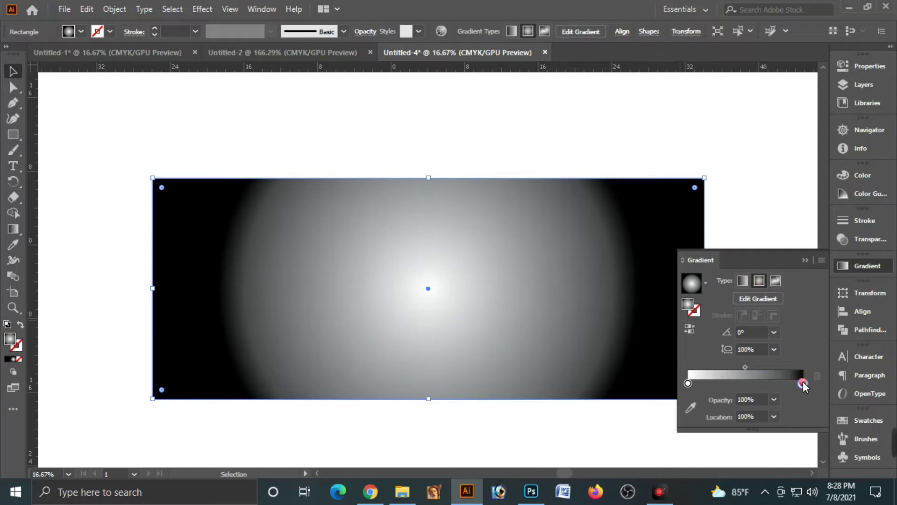
{"action": "double_click", "coordinate": [803, 382]}
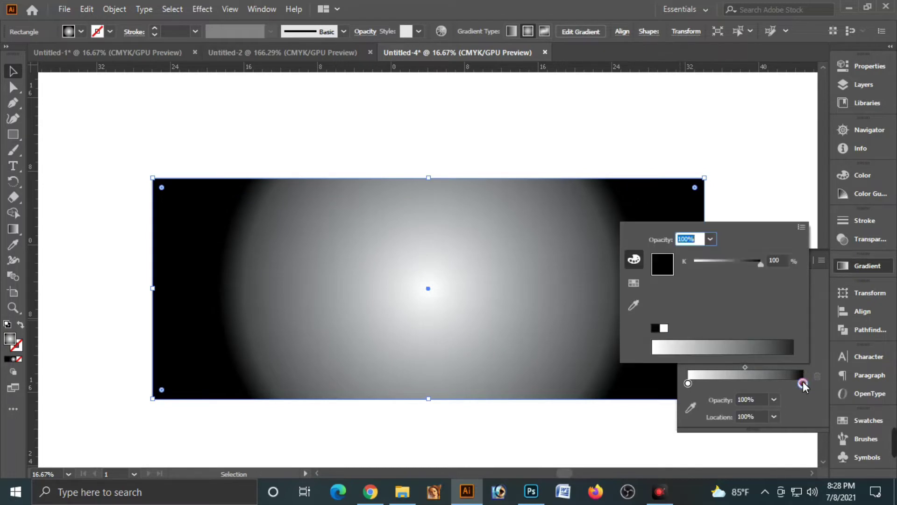
{"action": "left_click", "coordinate": [802, 227]}
{"action": "left_click", "coordinate": [734, 271]}
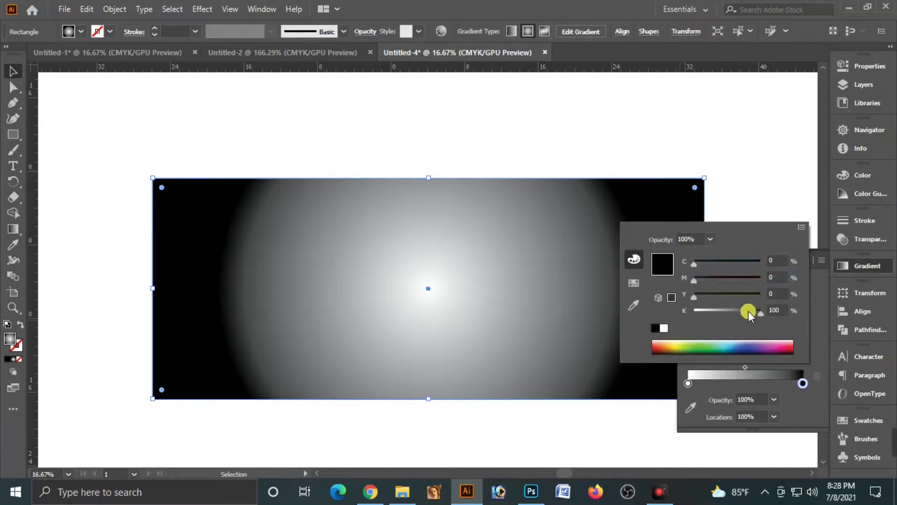
{"action": "left_click_drag", "start_coordinate": [750, 311], "coordinate": [694, 311]}
{"action": "left_click", "coordinate": [776, 262]}
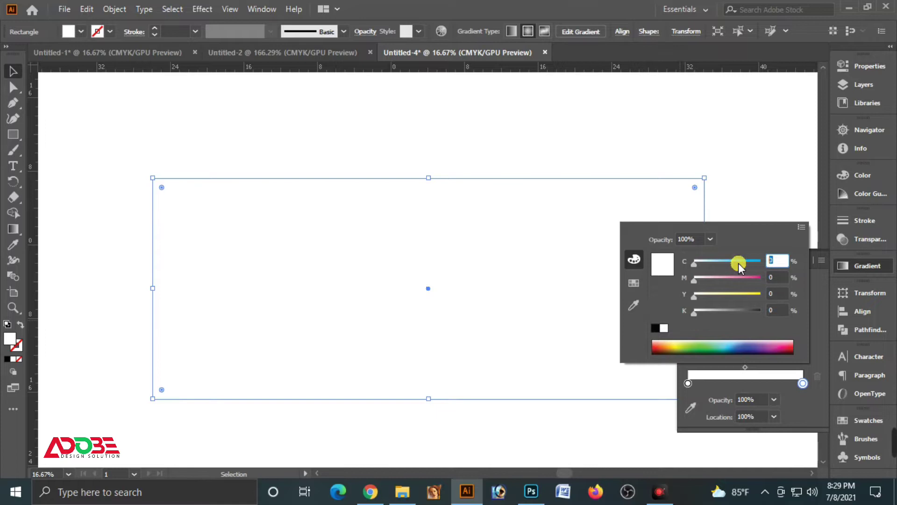
{"action": "type", "text": "20"}
{"action": "key", "text": "Tab"}
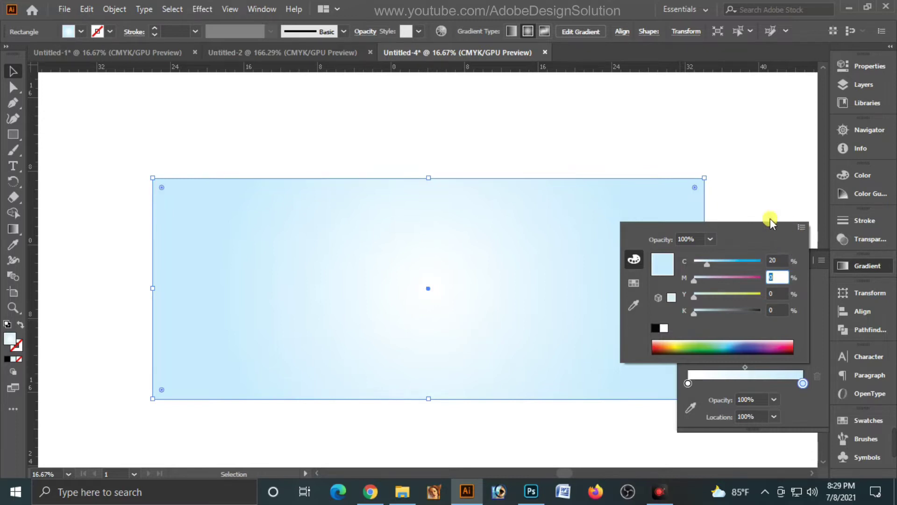
{"action": "left_click", "coordinate": [769, 203]}
{"action": "left_click", "coordinate": [803, 260]}
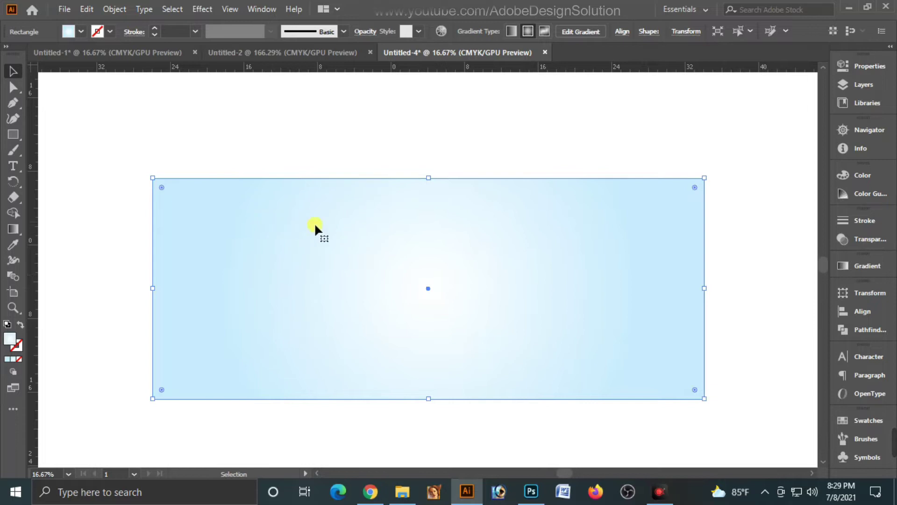
- Copy the rectangle, paste it in front, and shrink the copy vertically to a thin full-width strip just above the background's lower edge
{"action": "left_click", "coordinate": [85, 9]}
{"action": "left_click", "coordinate": [109, 72]}
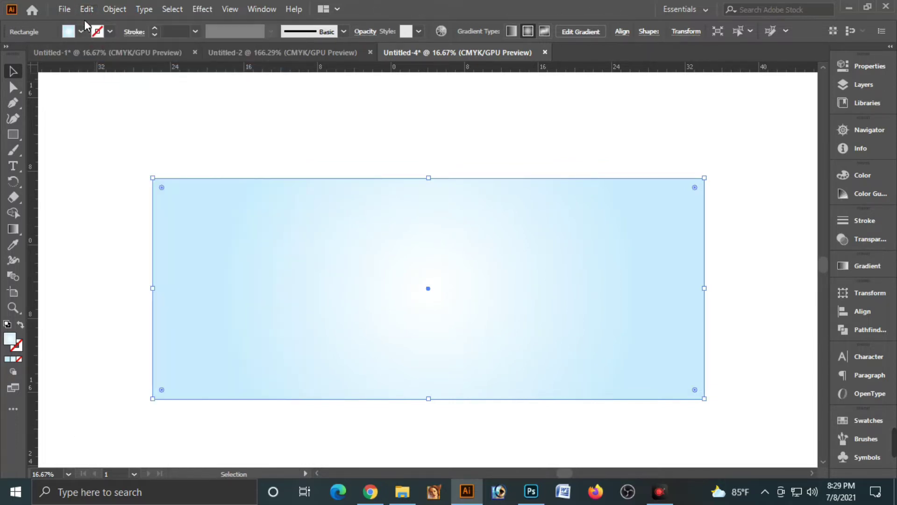
{"action": "left_click", "coordinate": [84, 10]}
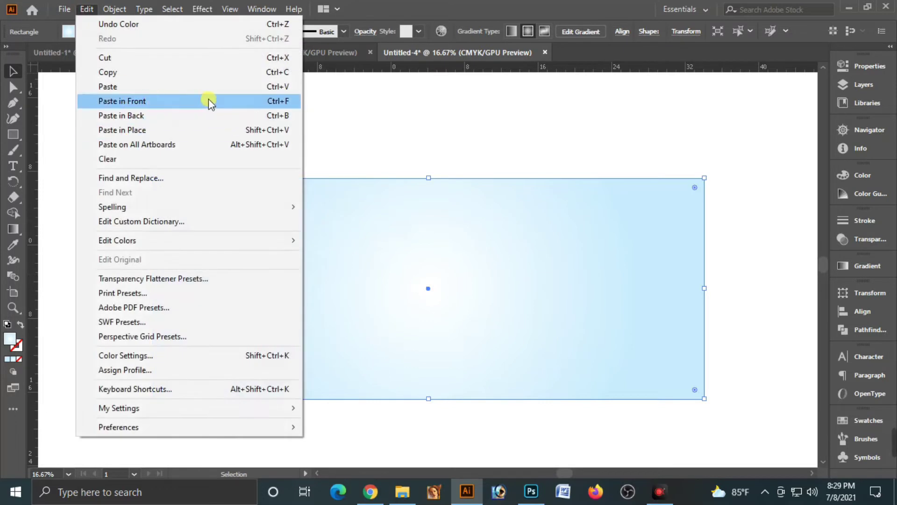
{"action": "left_click", "coordinate": [239, 101]}
{"action": "left_click_drag", "start_coordinate": [435, 183], "coordinate": [445, 364]}
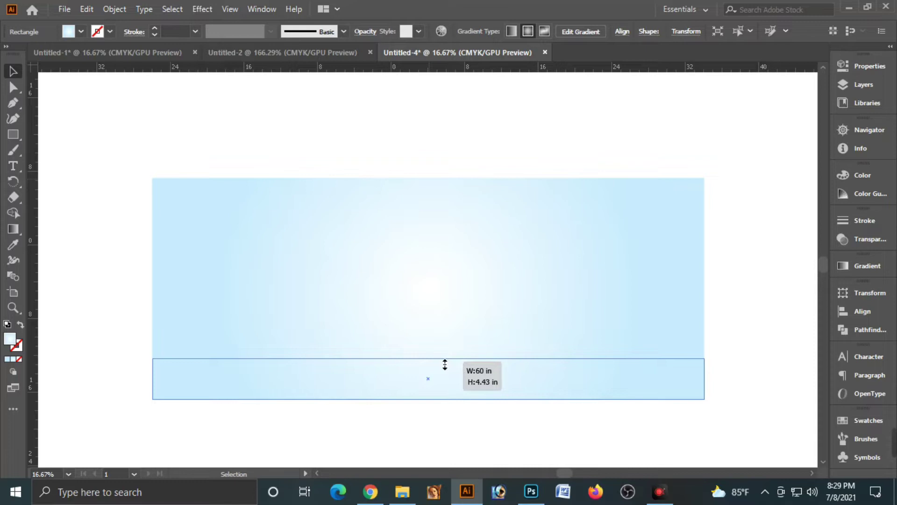
{"action": "left_click_drag", "start_coordinate": [433, 400], "coordinate": [435, 356]}
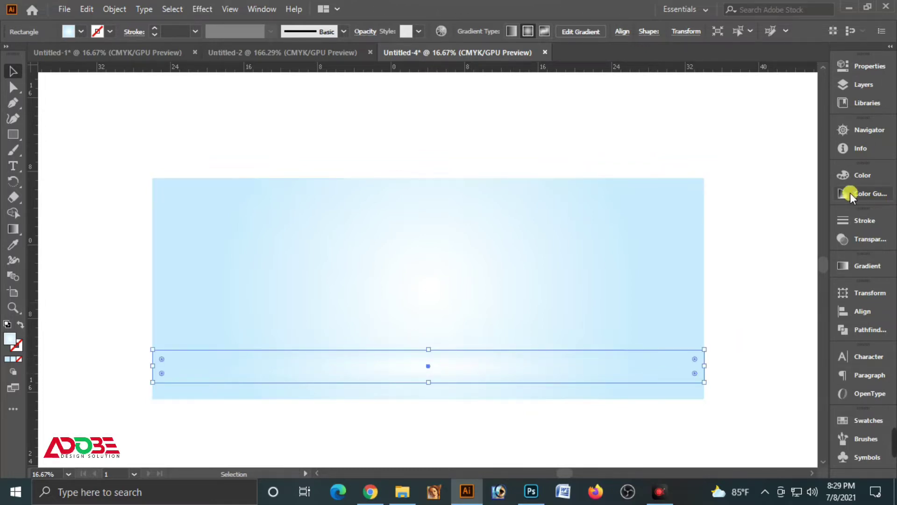
- Change the strip's light blue gradient color to white and extend its upper edge slightly upward
{"action": "left_click", "coordinate": [858, 175]}
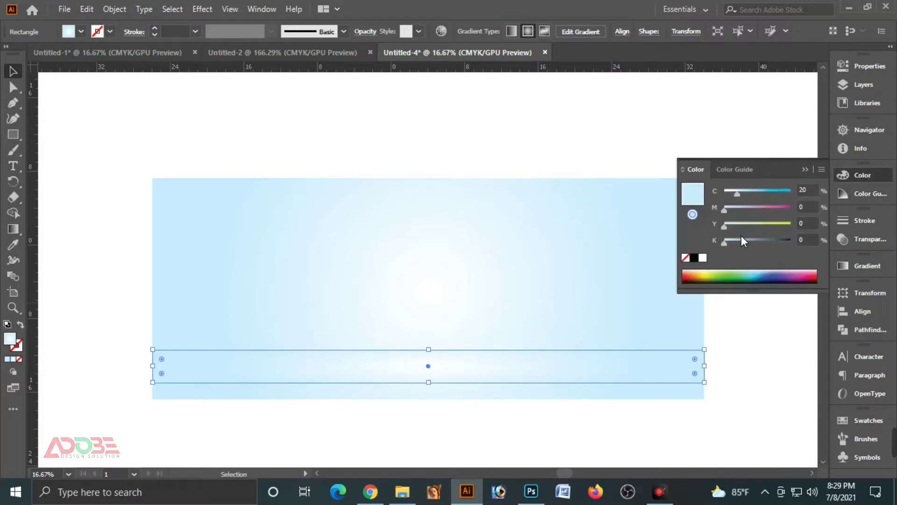
{"action": "left_click", "coordinate": [705, 259]}
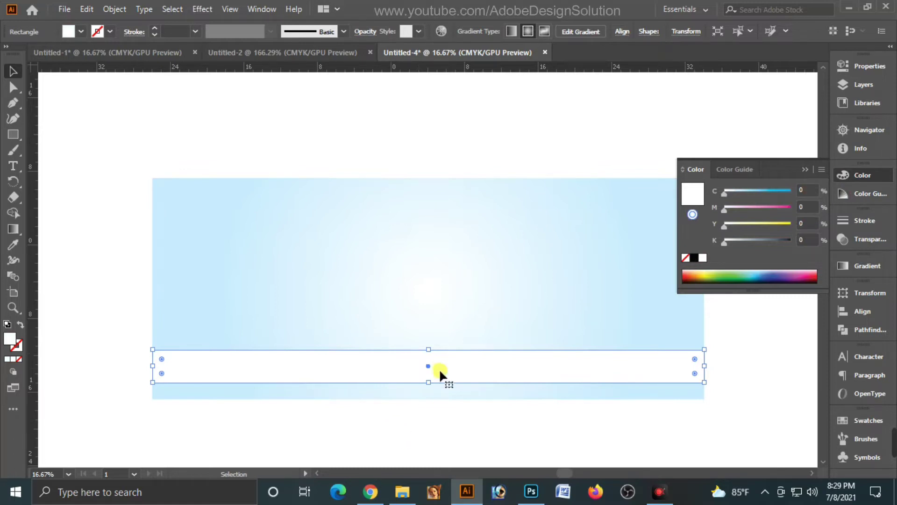
{"action": "left_click_drag", "start_coordinate": [430, 349], "coordinate": [434, 351]}
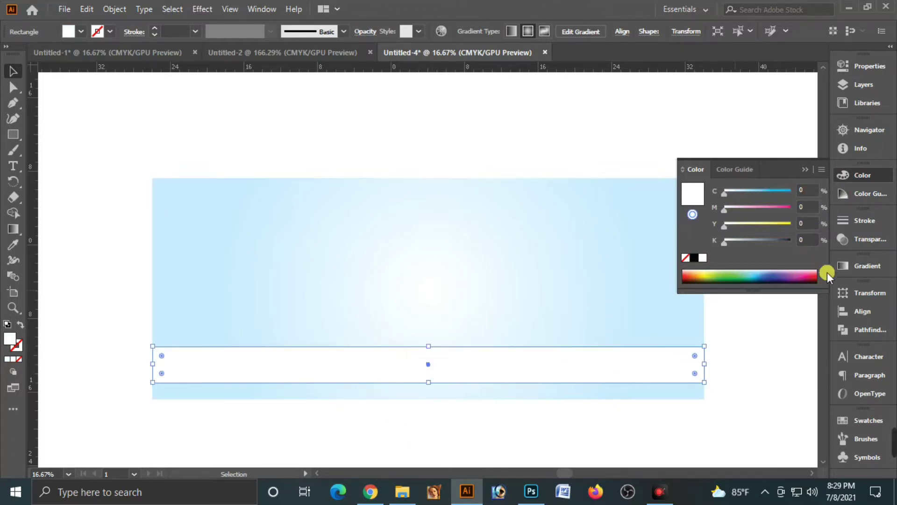
- Recolor the outer stop of the strip's radial gradient to C 100, M 40, Y 0, K 0
{"action": "left_click", "coordinate": [871, 270]}
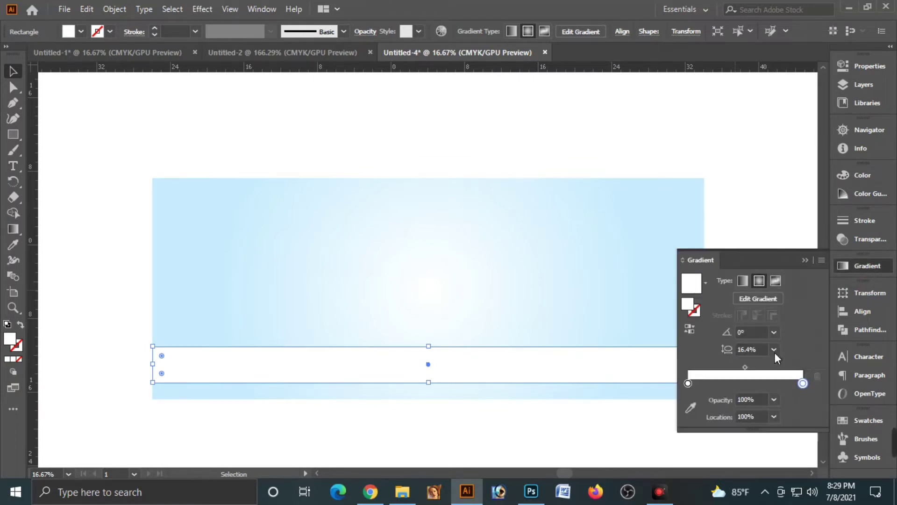
{"action": "double_click", "coordinate": [801, 383]}
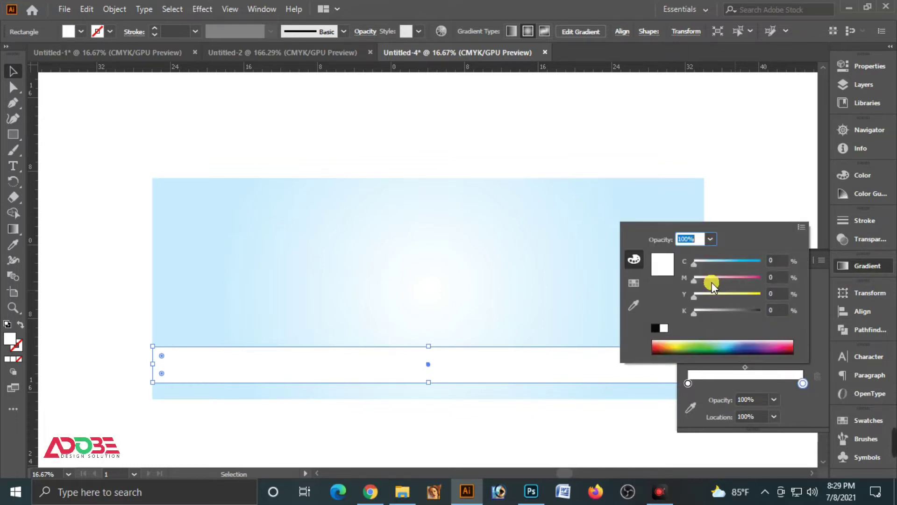
{"action": "left_click", "coordinate": [775, 262]}
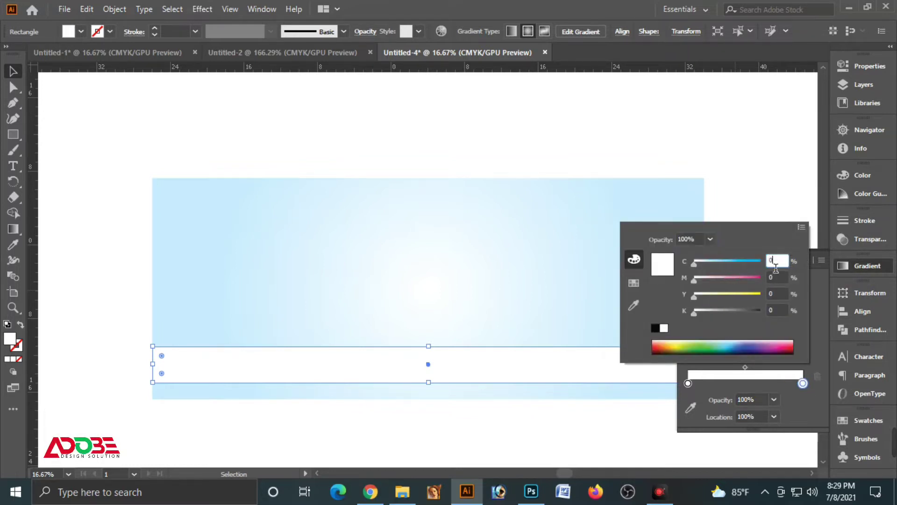
{"action": "type", "text": "100"}
{"action": "key", "text": "Tab"}
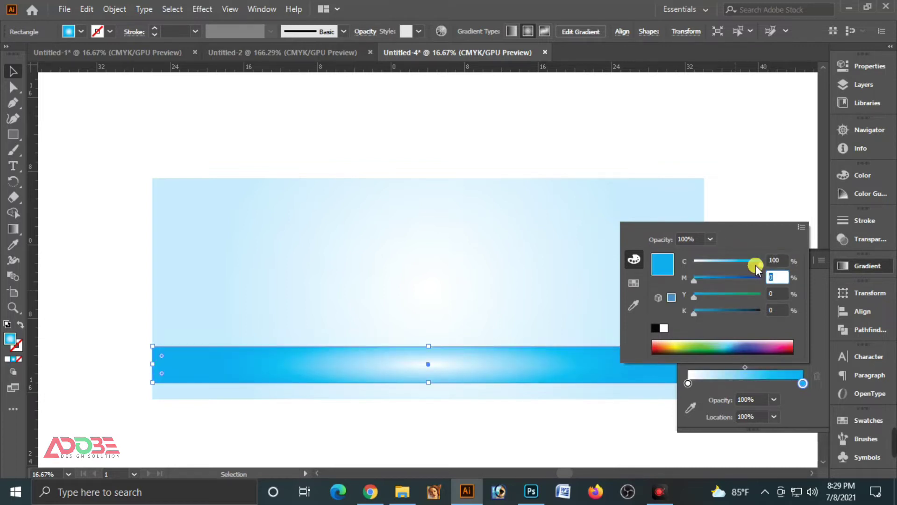
{"action": "type", "text": "40"}
{"action": "key", "text": "Tab"}
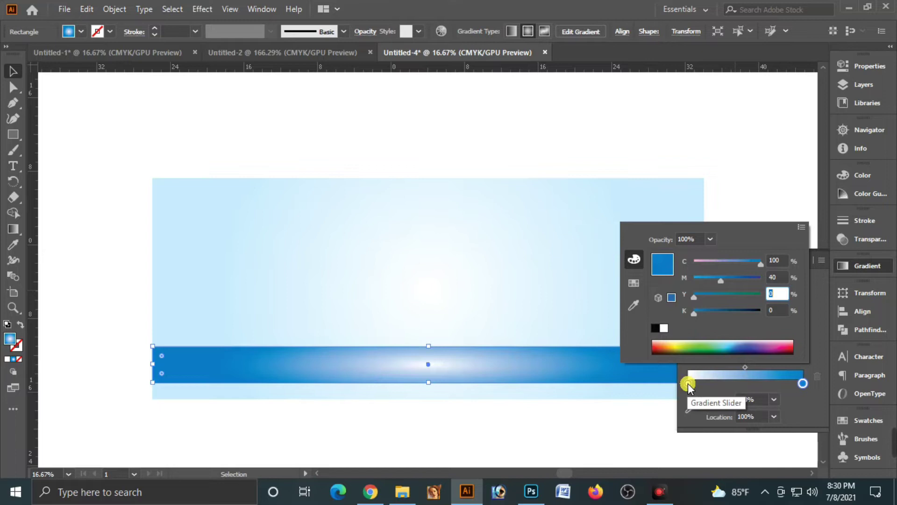
- Recolor the inner stop of the strip's gradient to C 100, M 15, Y 0, K 0 and deselect the strip
{"action": "left_click", "coordinate": [688, 383]}
{"action": "left_click", "coordinate": [802, 228]}
{"action": "left_click", "coordinate": [762, 273]}
{"action": "left_click_drag", "start_coordinate": [743, 262], "coordinate": [762, 261]}
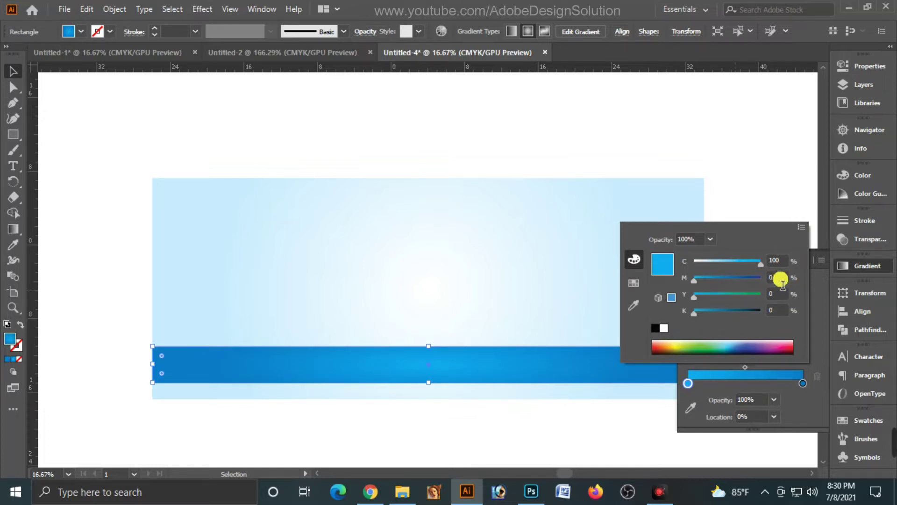
{"action": "type", "text": "15"}
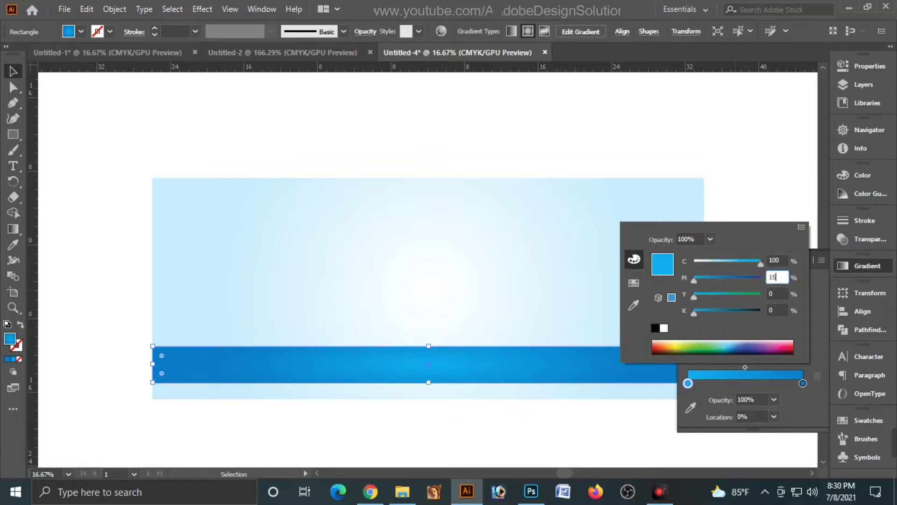
{"action": "key", "text": "Tab"}
{"action": "left_click", "coordinate": [771, 197]}
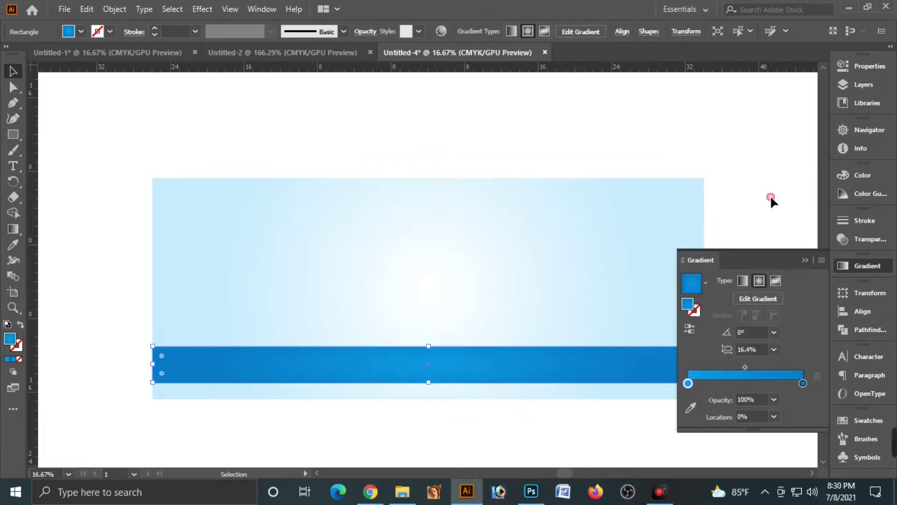
{"action": "left_click", "coordinate": [803, 258]}
{"action": "left_click", "coordinate": [346, 427]}
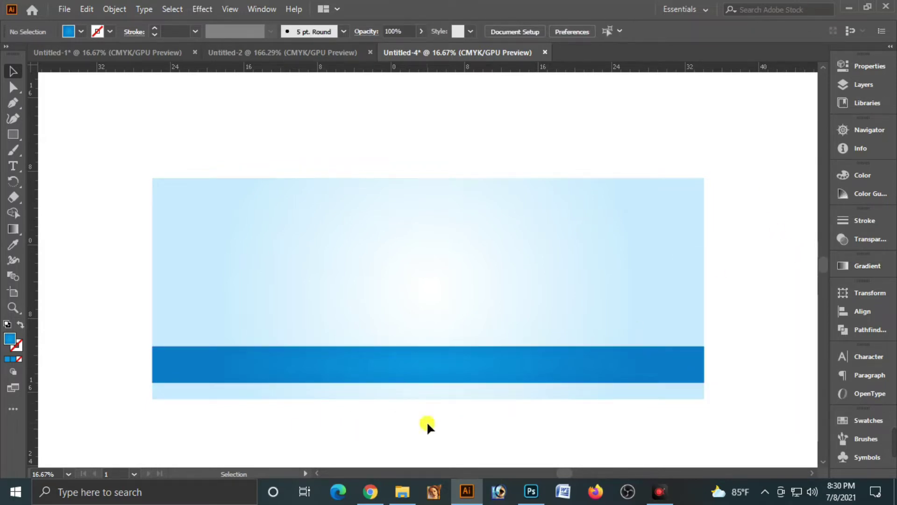
- Copy the blue strip, paste it in front, and stretch the copy slightly taller about its center
{"action": "left_click", "coordinate": [470, 367]}
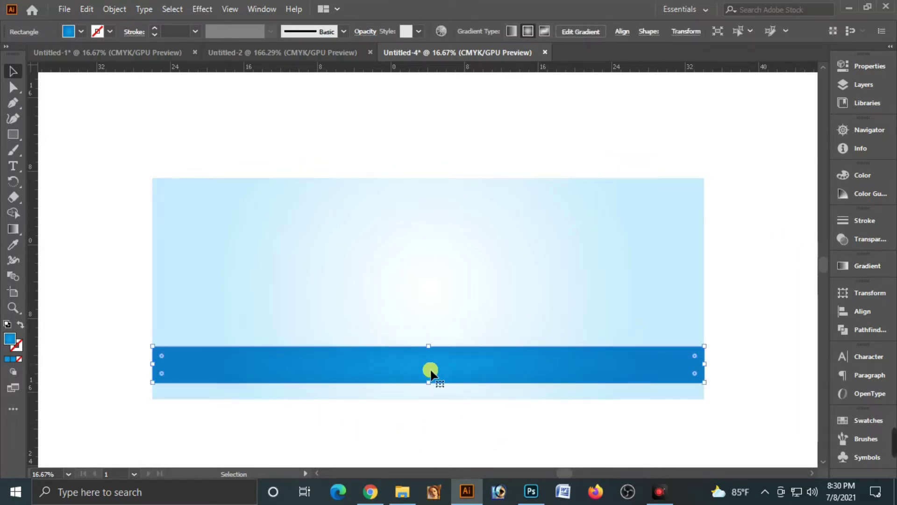
{"action": "left_click", "coordinate": [91, 12]}
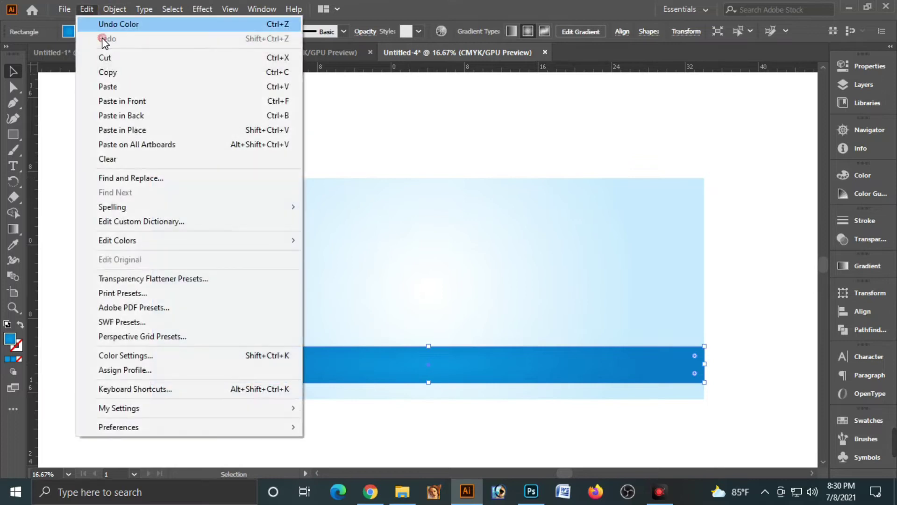
{"action": "left_click", "coordinate": [111, 73]}
{"action": "left_click", "coordinate": [84, 10]}
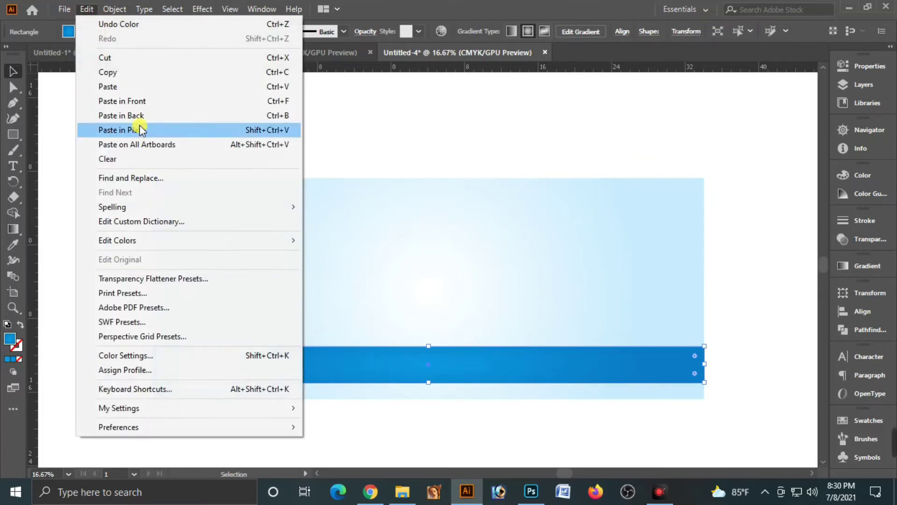
{"action": "left_click", "coordinate": [138, 101]}
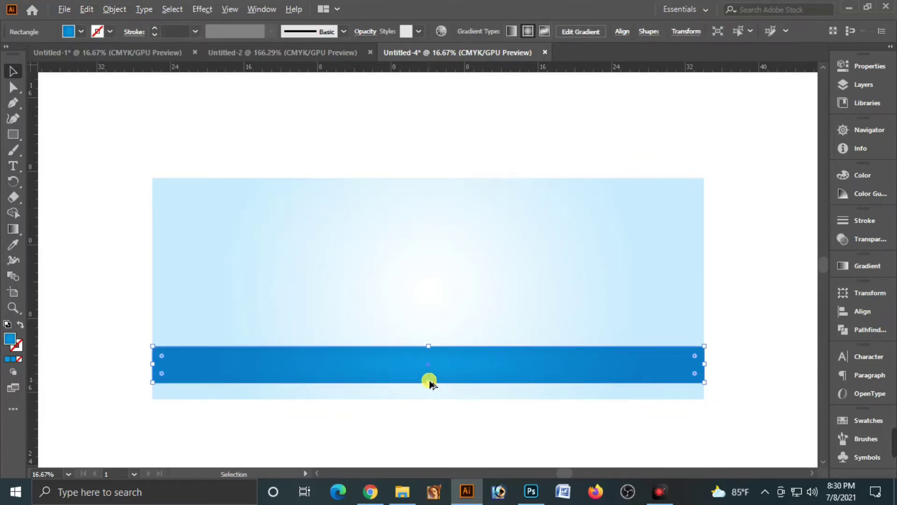
{"action": "left_click_drag", "start_coordinate": [428, 383], "coordinate": [429, 387]}
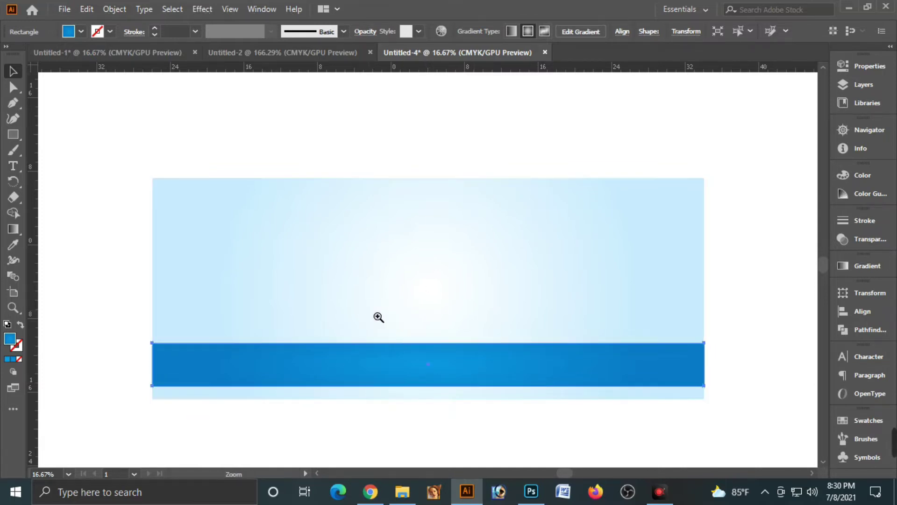
- Change the taller copy's inner gradient color to white and send the copy behind the blue strip
{"action": "left_click_drag", "start_coordinate": [374, 316], "coordinate": [425, 361]}
{"action": "left_click_drag", "start_coordinate": [562, 418], "coordinate": [554, 380]}
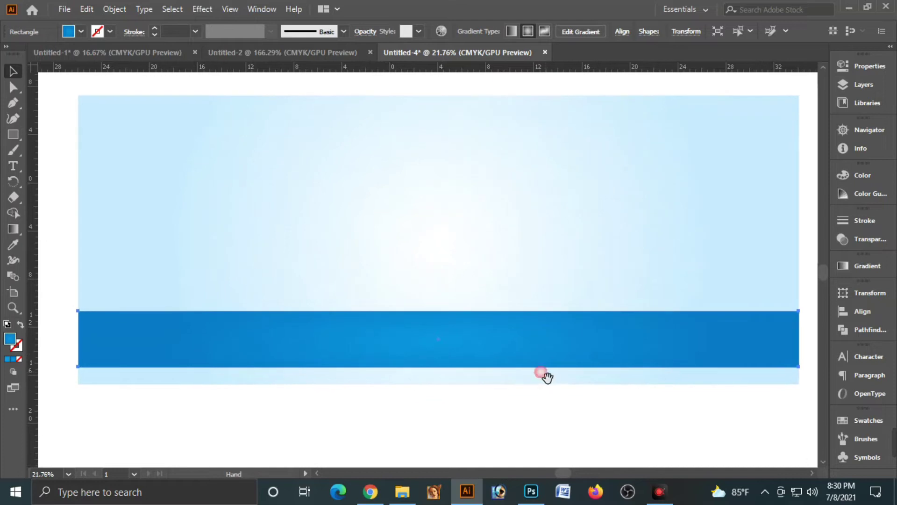
{"action": "left_click", "coordinate": [856, 176]}
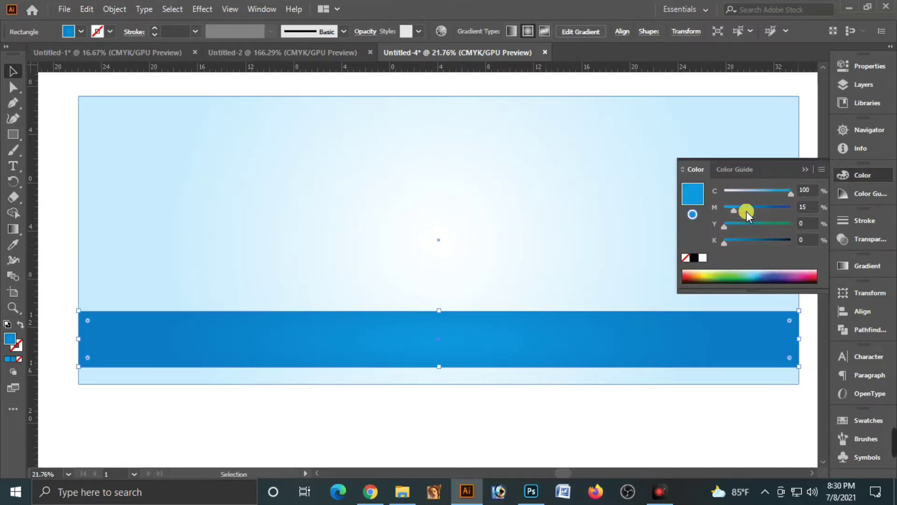
{"action": "left_click_drag", "start_coordinate": [736, 209], "coordinate": [724, 212]}
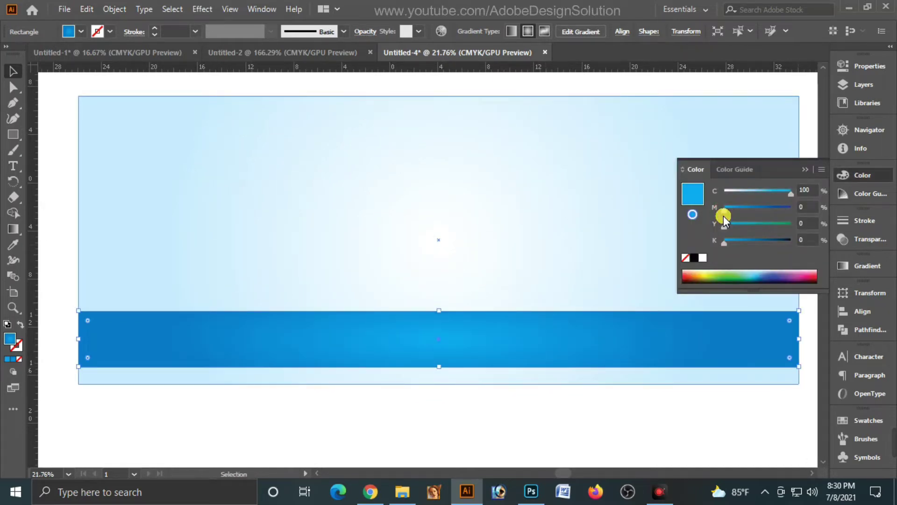
{"action": "left_click", "coordinate": [703, 258]}
{"action": "key", "text": "ctrl+shift+["}
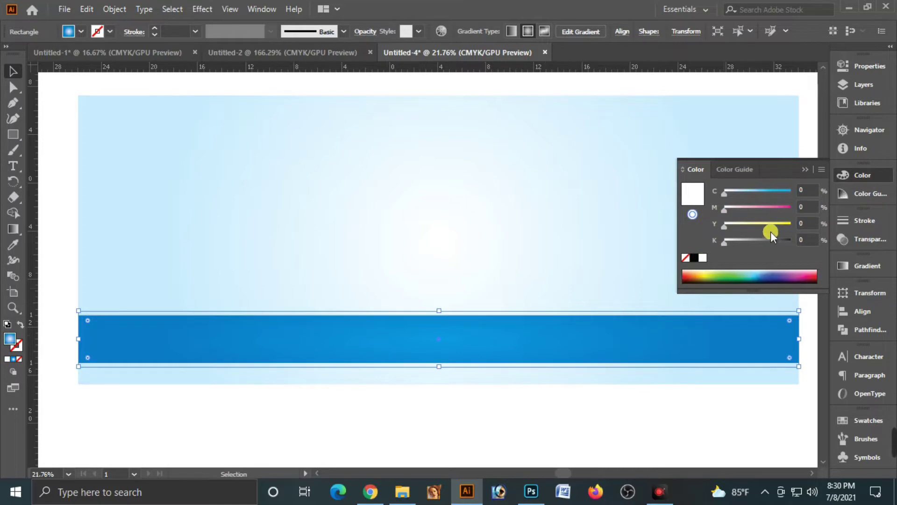
- Give the taller strip behind the blue one a solid orange fill of C 0, M 40, Y 100, K 0
{"action": "left_click", "coordinate": [6, 360]}
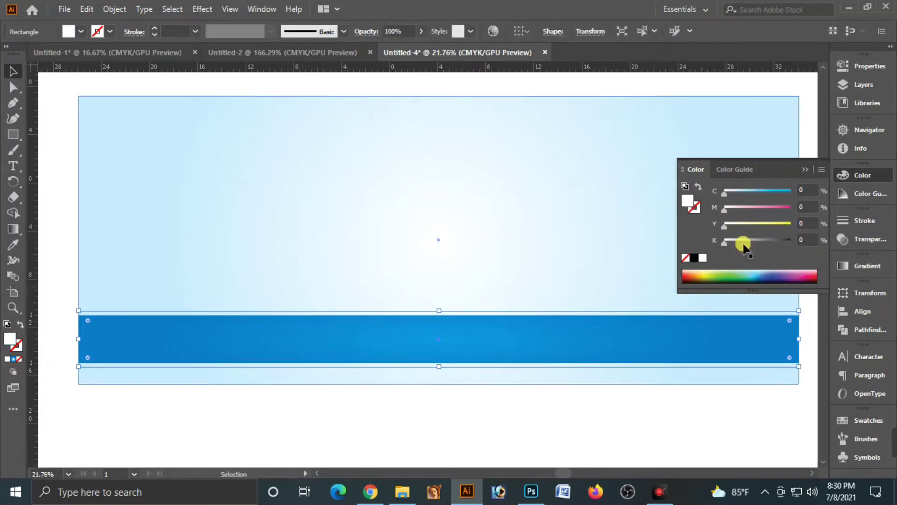
{"action": "left_click_drag", "start_coordinate": [768, 223], "coordinate": [807, 223]}
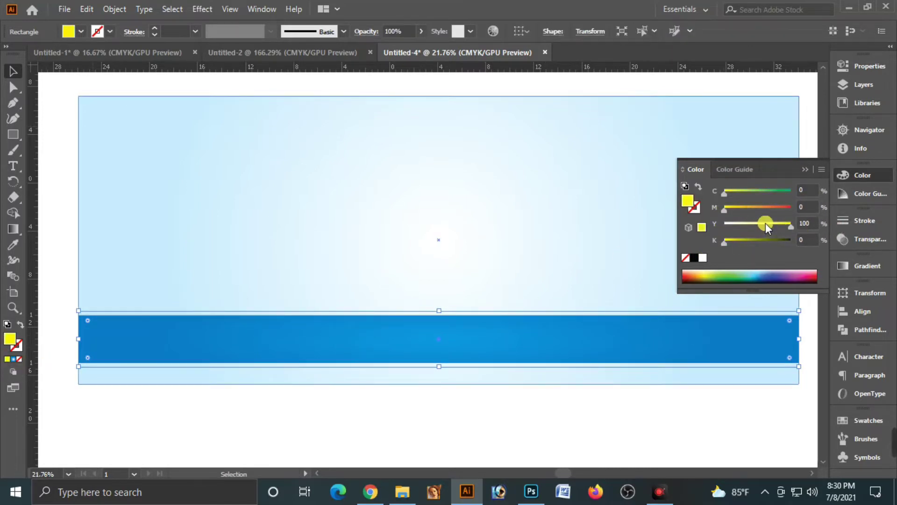
{"action": "left_click", "coordinate": [743, 207]}
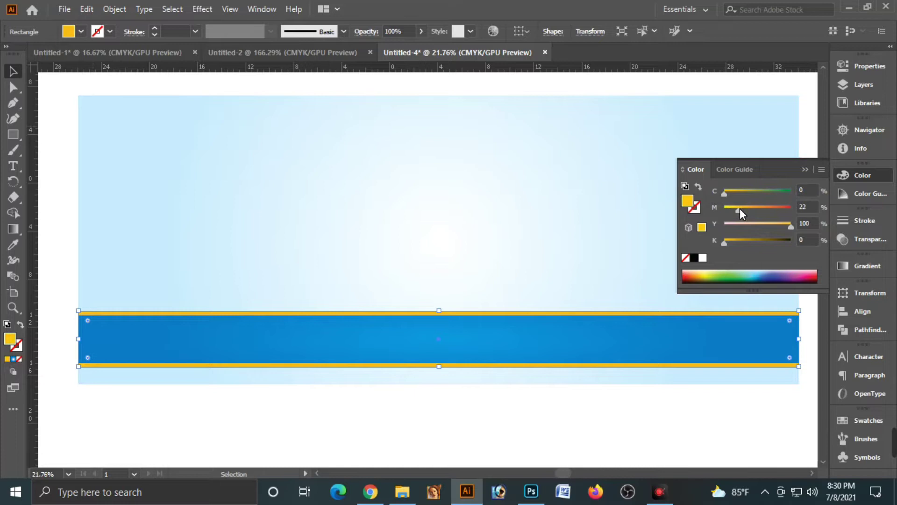
{"action": "left_click", "coordinate": [806, 210]}
{"action": "type", "text": "40"}
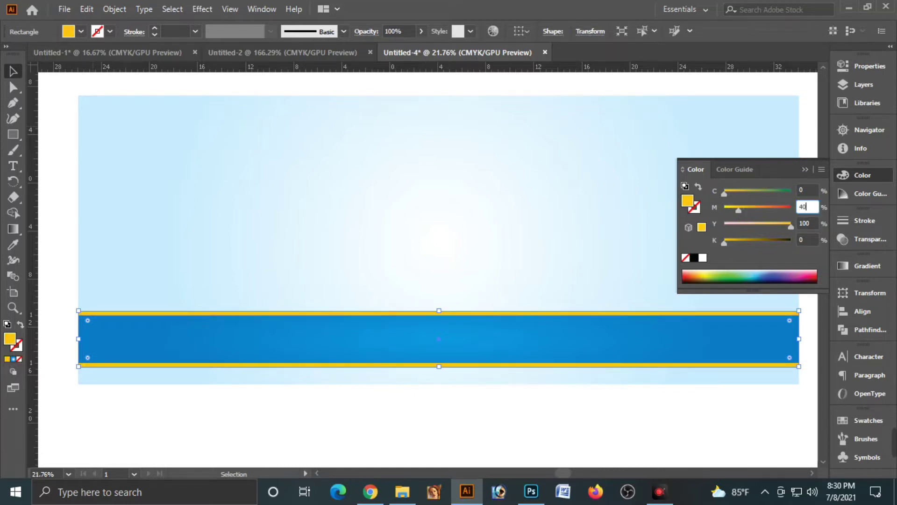
{"action": "key", "text": "Tab"}
- Examine the orange borders along the blue strip up close and across the whole banner
{"action": "key", "text": "ctrl+space"}
{"action": "left_click_drag", "start_coordinate": [408, 289], "coordinate": [514, 418]}
{"action": "left_click_drag", "start_coordinate": [469, 336], "coordinate": [467, 340]}
{"action": "key", "text": "ctrl+minus"}
{"action": "key", "text": "ctrl+minus"}
{"action": "key", "text": "ctrl+minus"}
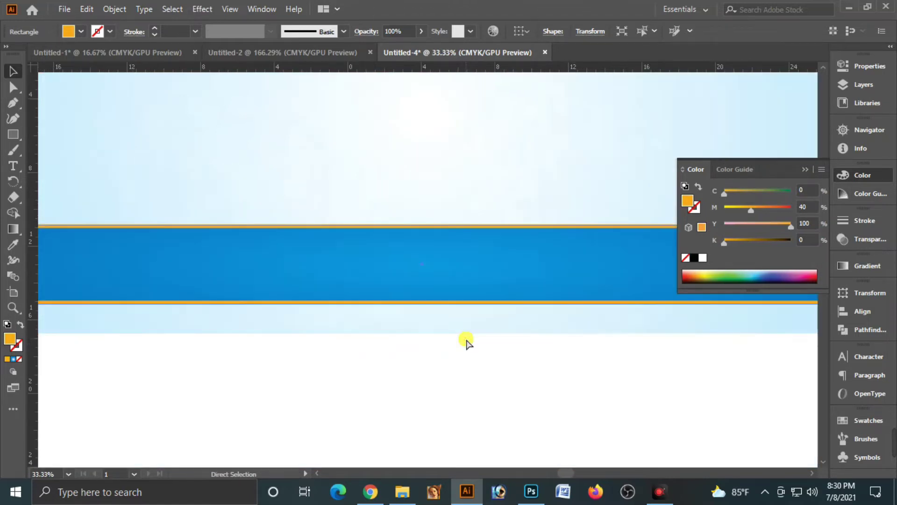
{"action": "left_click", "coordinate": [474, 342]}
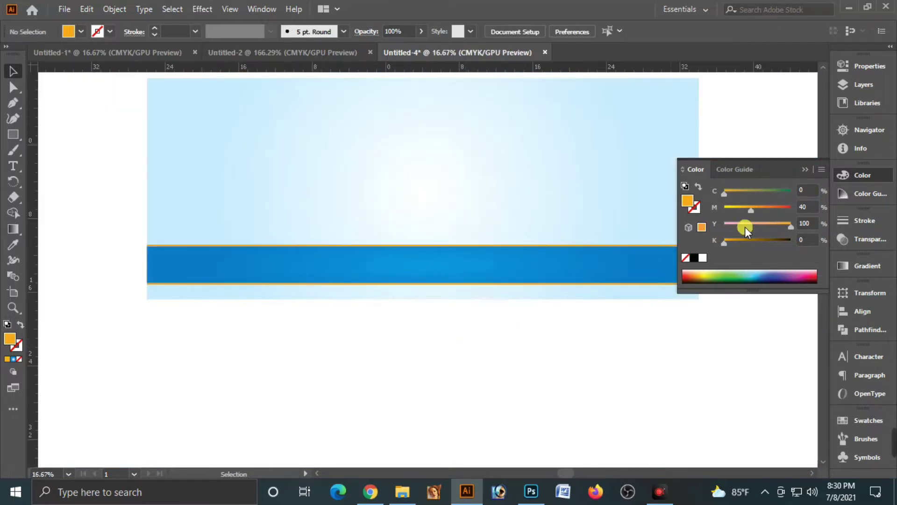
{"action": "left_click", "coordinate": [806, 169]}
{"action": "left_click_drag", "start_coordinate": [731, 175], "coordinate": [725, 253]}
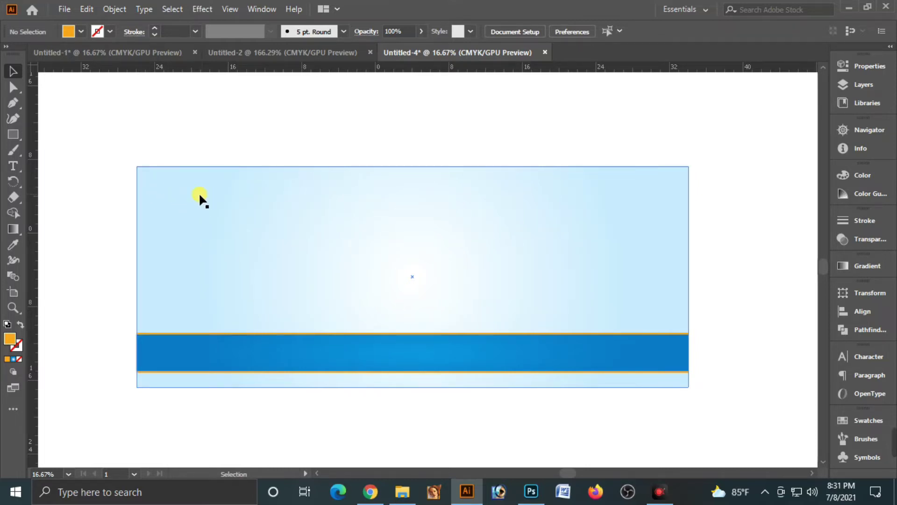
- Cut the mandala from the Untitled-2 document, paste it into the Untitled-4 banner, and place it over the background's upper-left corner
{"action": "left_click", "coordinate": [284, 52]}
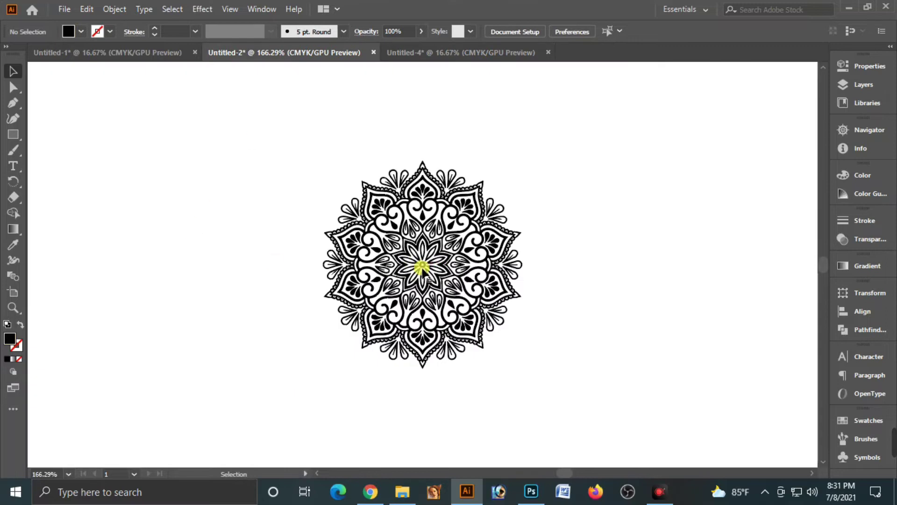
{"action": "left_click", "coordinate": [422, 269]}
{"action": "key", "text": "ctrl+x"}
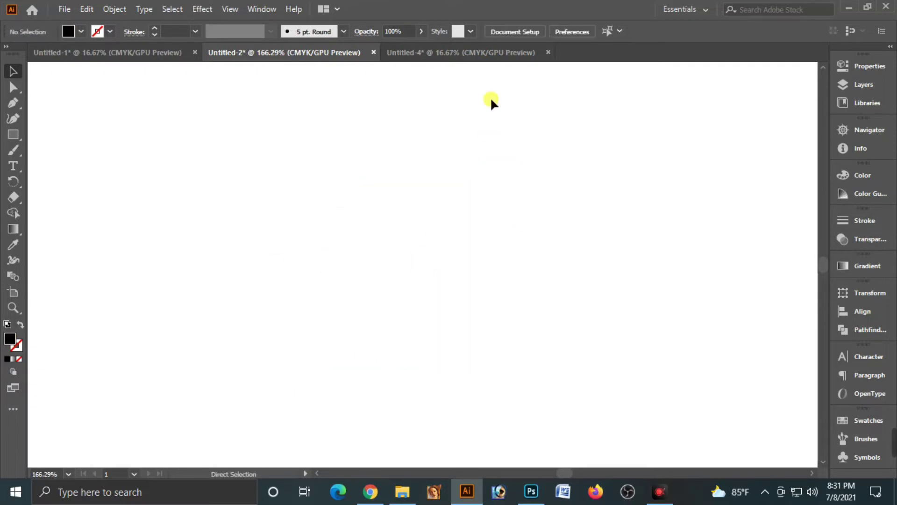
{"action": "left_click", "coordinate": [469, 52]}
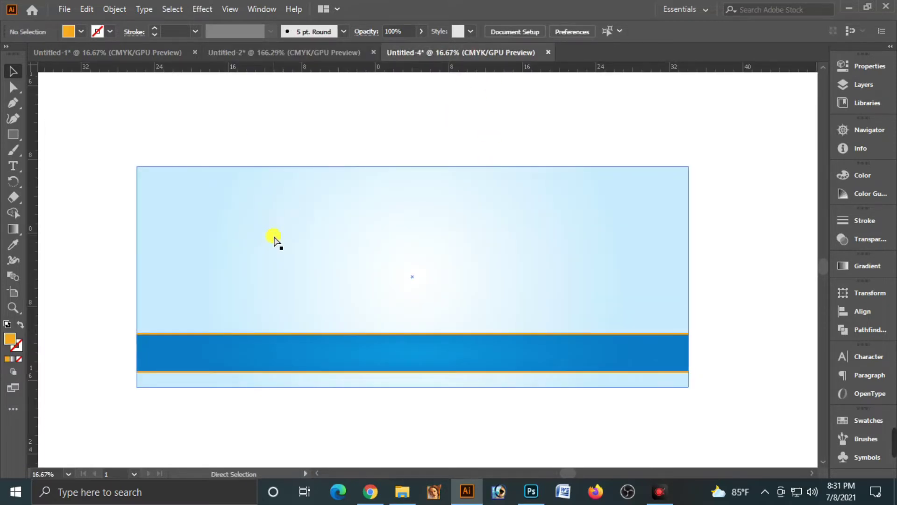
{"action": "key", "text": "ctrl+v"}
{"action": "left_click_drag", "start_coordinate": [441, 287], "coordinate": [191, 215]}
{"action": "left_click", "coordinate": [295, 161]}
- Nudge the mandala slightly down and to the right over the background's upper-left corner
{"action": "key", "text": "ctrl+space"}
{"action": "left_click_drag", "start_coordinate": [97, 147], "coordinate": [178, 197]}
{"action": "left_click_drag", "start_coordinate": [242, 255], "coordinate": [202, 227]}
{"action": "left_click", "coordinate": [303, 227]}
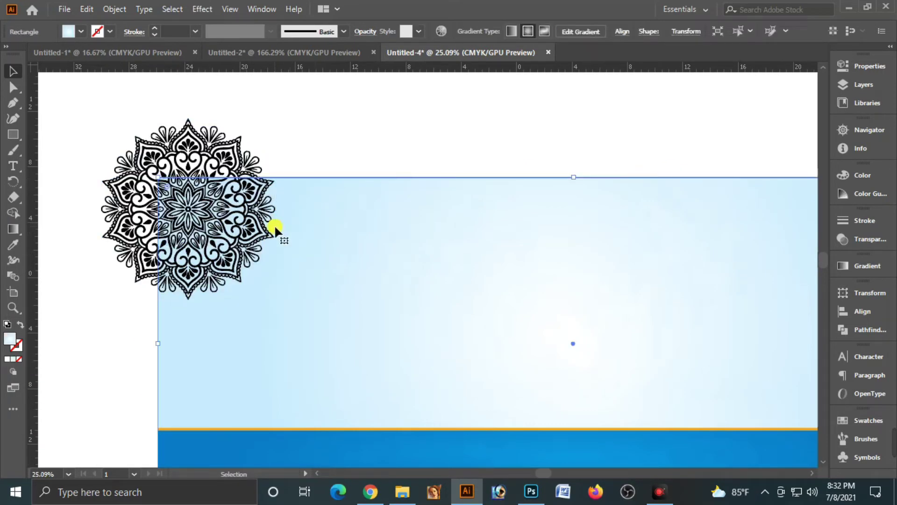
{"action": "left_click", "coordinate": [305, 152]}
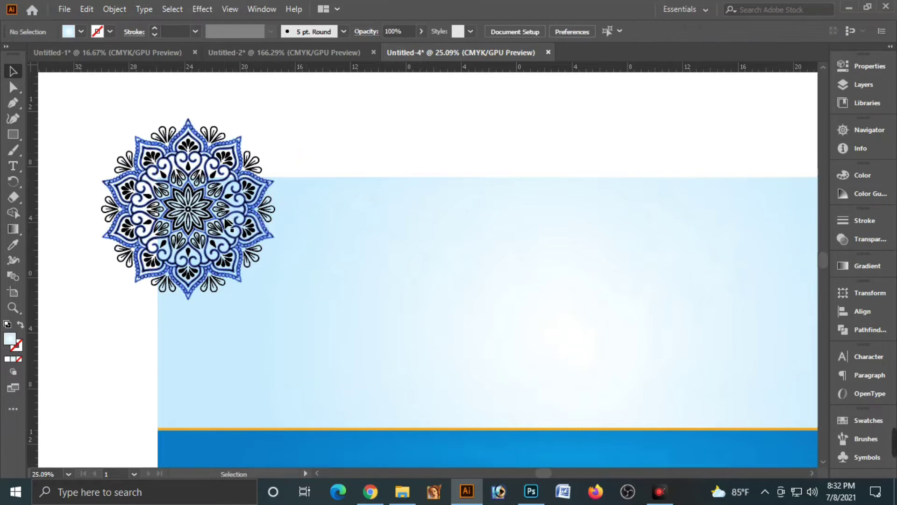
{"action": "left_click", "coordinate": [220, 218]}
{"action": "left_click_drag", "start_coordinate": [202, 225], "coordinate": [208, 230]}
{"action": "left_click", "coordinate": [318, 214]}
{"action": "left_click", "coordinate": [314, 156]}
- Copy the light blue background rectangle and paste the copy directly in front of it
{"action": "left_click", "coordinate": [306, 238]}
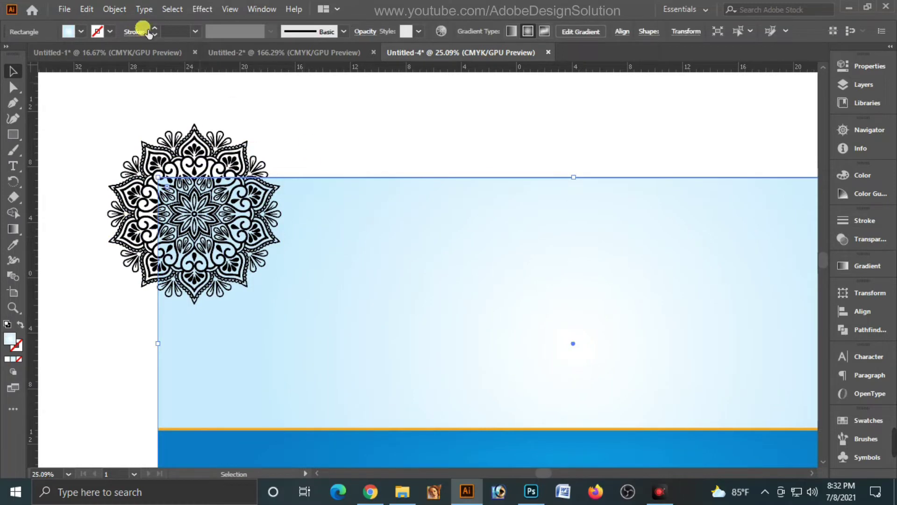
{"action": "left_click", "coordinate": [94, 9]}
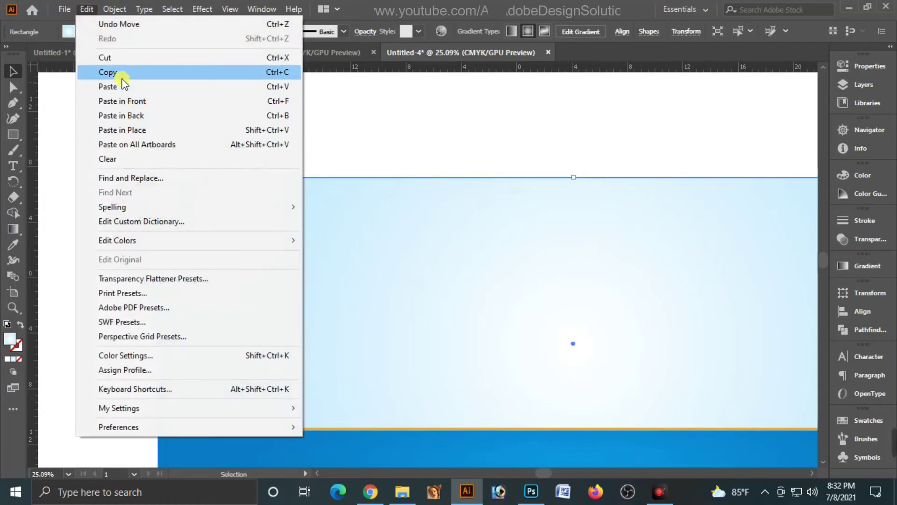
{"action": "left_click", "coordinate": [119, 72]}
{"action": "left_click", "coordinate": [87, 9]}
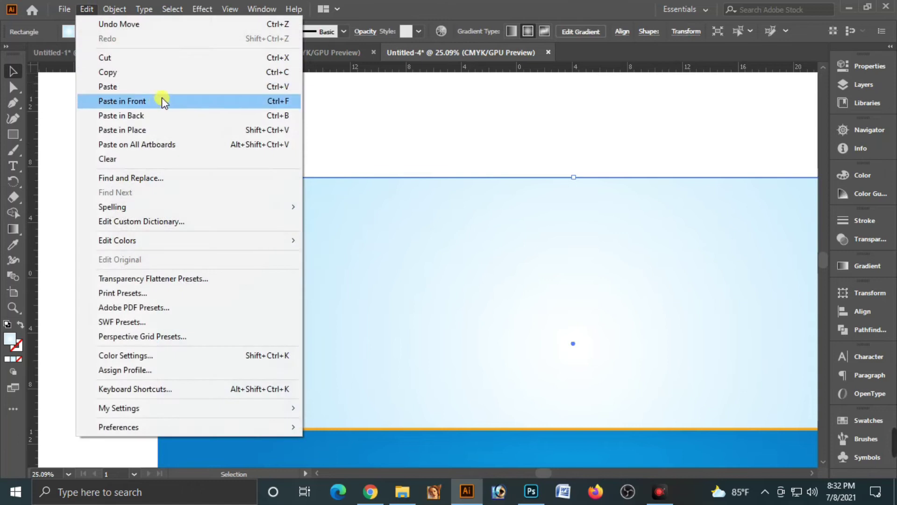
{"action": "left_click", "coordinate": [279, 101]}
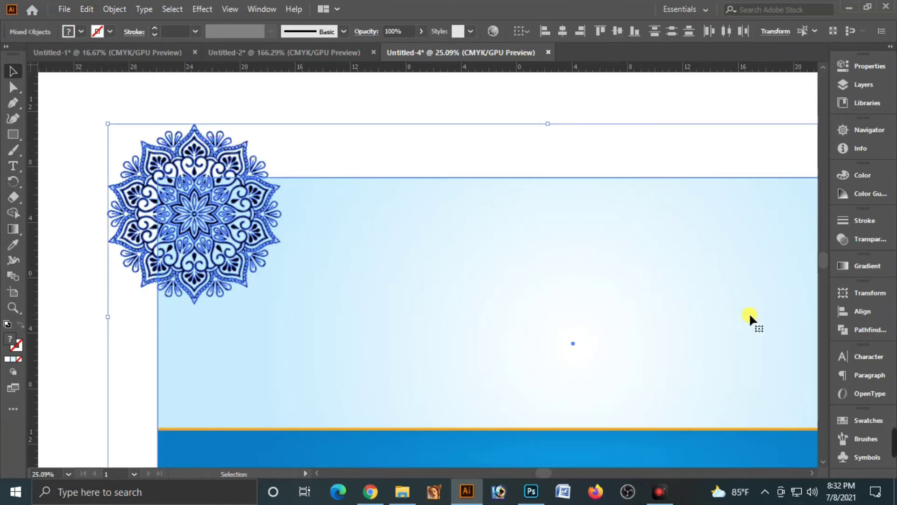
- Divide the mandala and the pasted background copy with Pathfinder, and ungroup the resulting pieces
{"action": "left_click", "coordinate": [870, 330]}
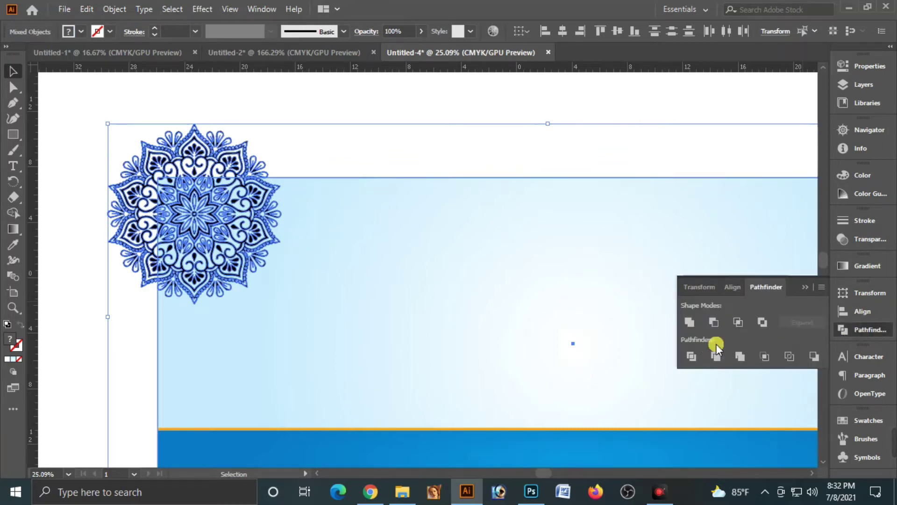
{"action": "left_click", "coordinate": [691, 356]}
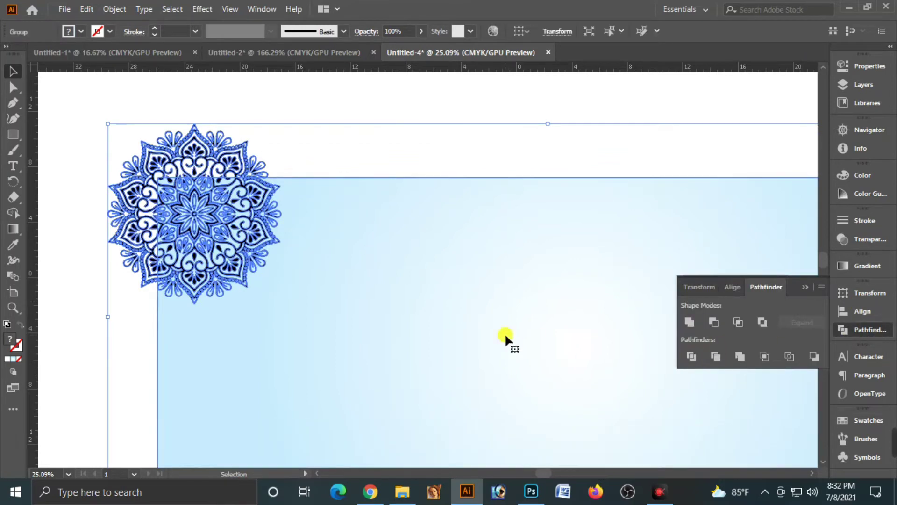
{"action": "right_click", "coordinate": [196, 176]}
{"action": "left_click", "coordinate": [243, 285]}
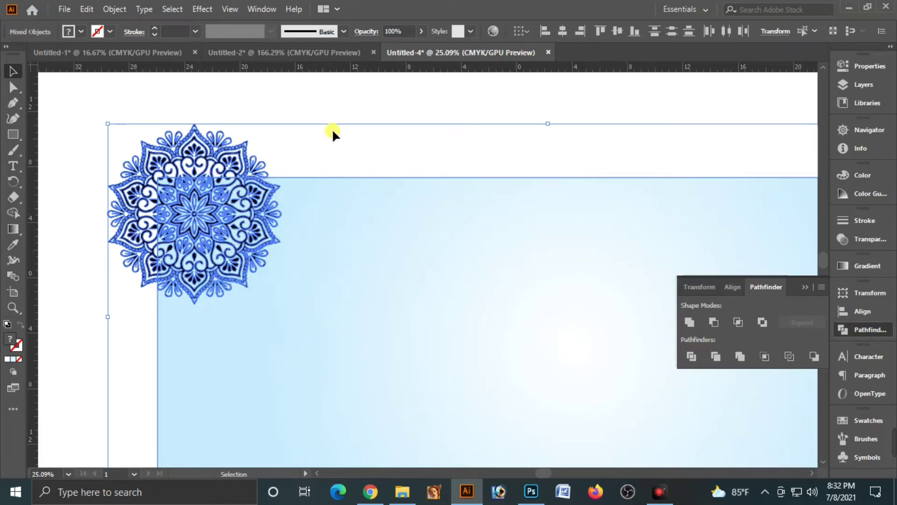
- Delete the surplus background copy and all mandala pieces extending past the background's top and left edges
{"action": "left_click", "coordinate": [328, 105]}
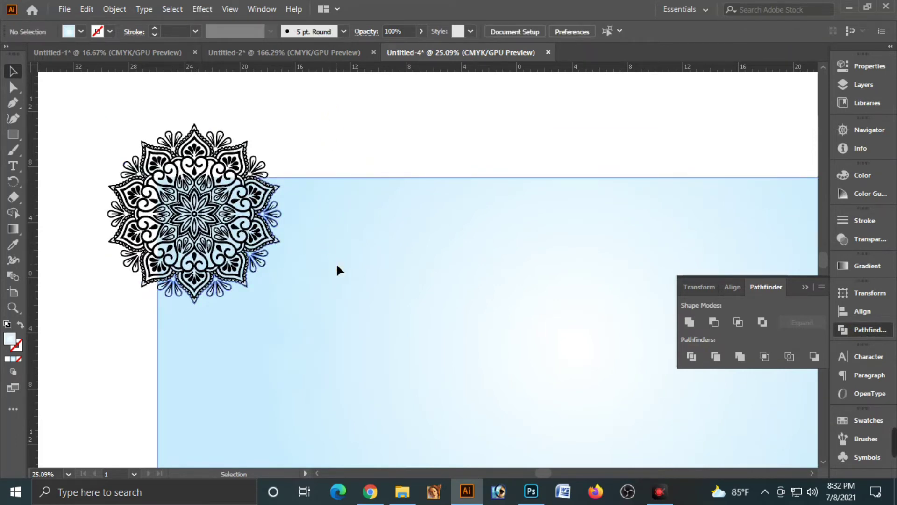
{"action": "left_click", "coordinate": [335, 264]}
{"action": "key", "text": "Delete"}
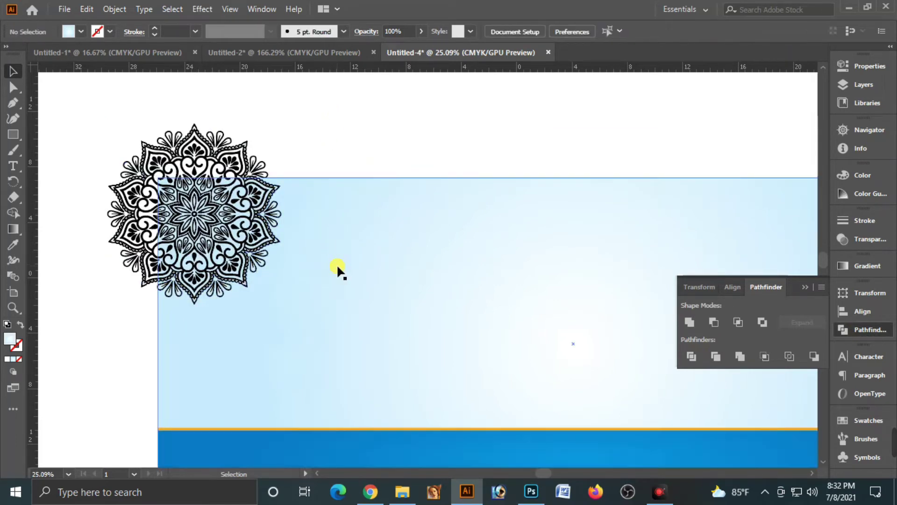
{"action": "left_click_drag", "start_coordinate": [65, 94], "coordinate": [373, 178]}
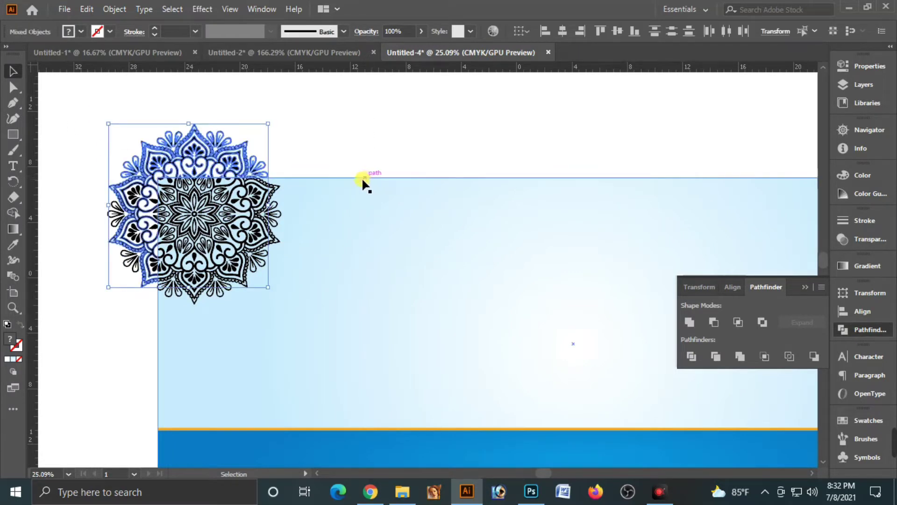
{"action": "key", "text": "Delete"}
{"action": "left_click_drag", "start_coordinate": [58, 95], "coordinate": [159, 345]}
{"action": "key", "text": "Delete"}
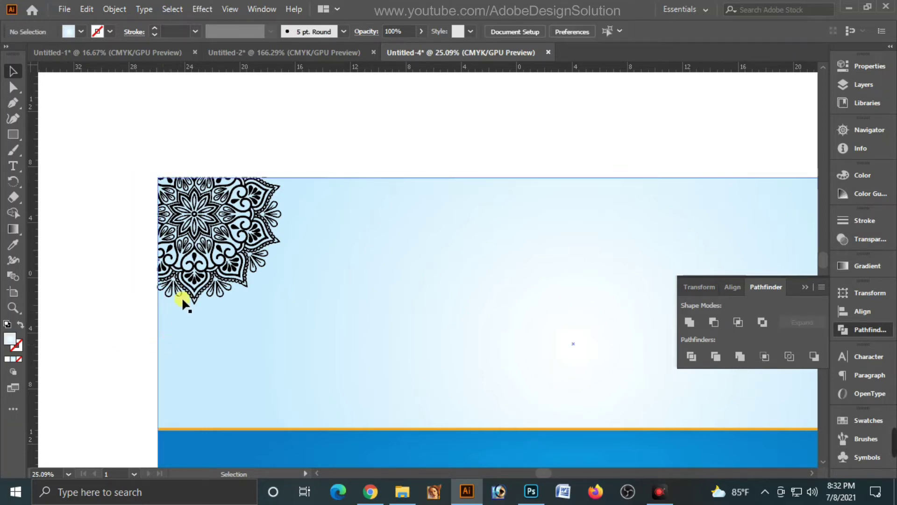
{"action": "left_click_drag", "start_coordinate": [97, 127], "coordinate": [321, 174]}
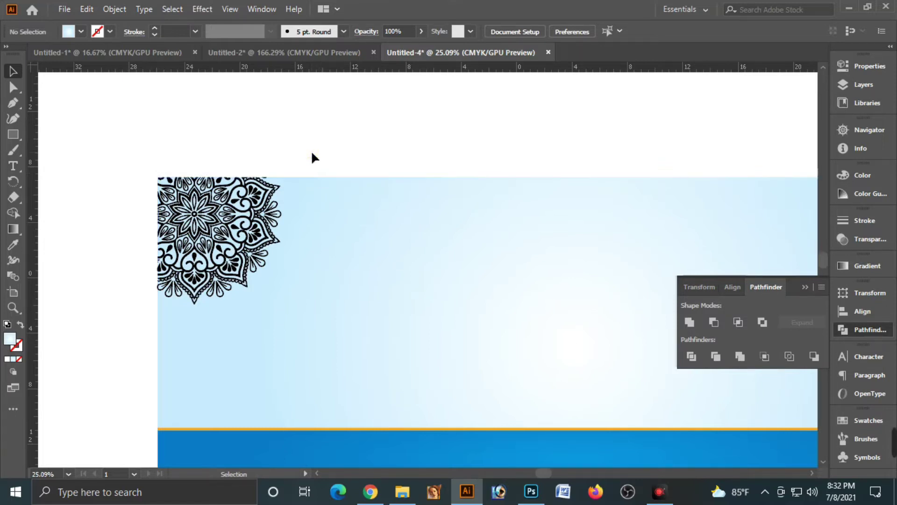
- Select all mandala pieces sharing the same black fill color and recolor them to C 40, M 0, Y 0, K 0
{"action": "left_click", "coordinate": [200, 201]}
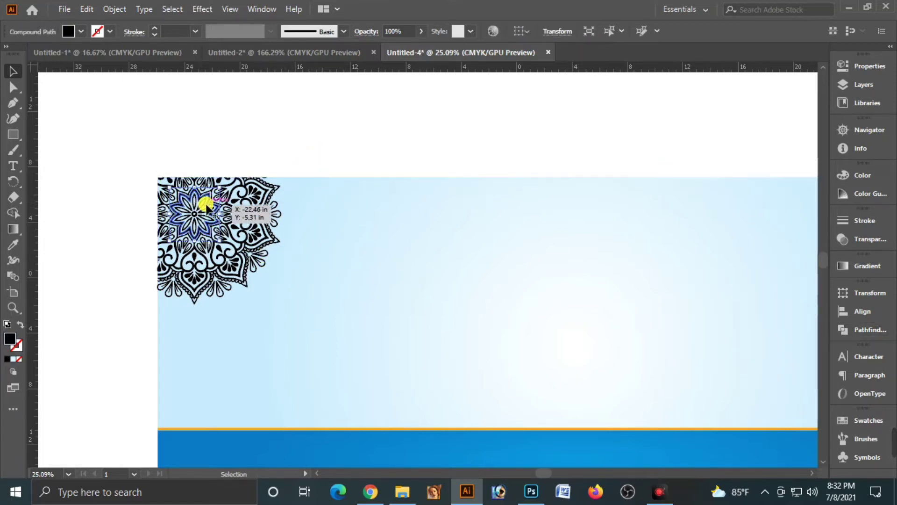
{"action": "left_click", "coordinate": [171, 10]}
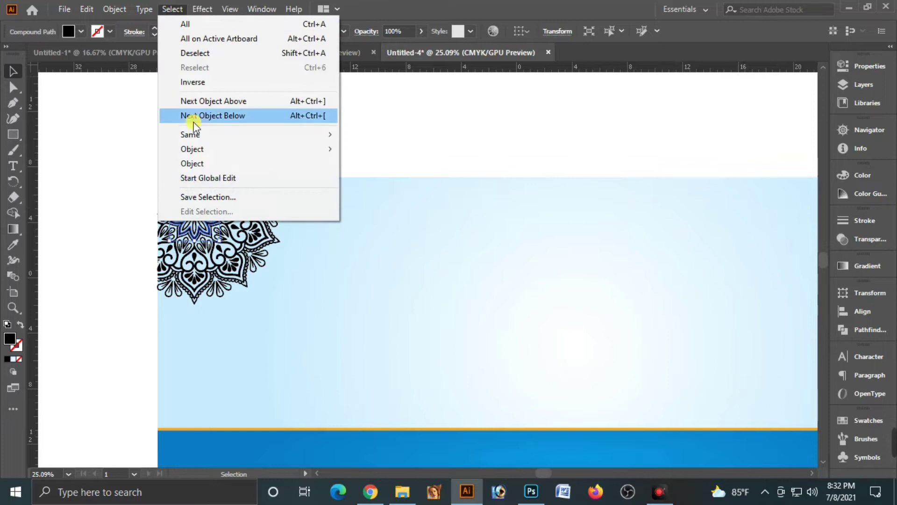
{"action": "mouse_move", "coordinate": [200, 135]}
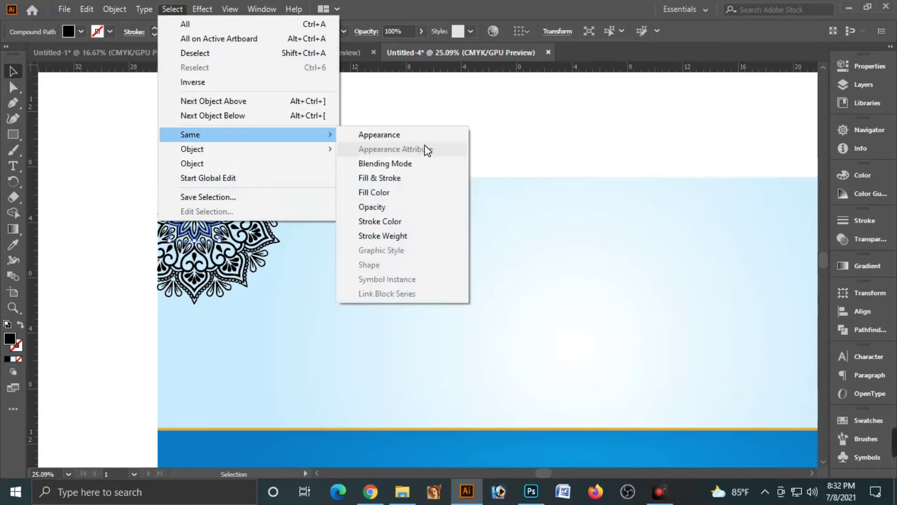
{"action": "left_click", "coordinate": [384, 191]}
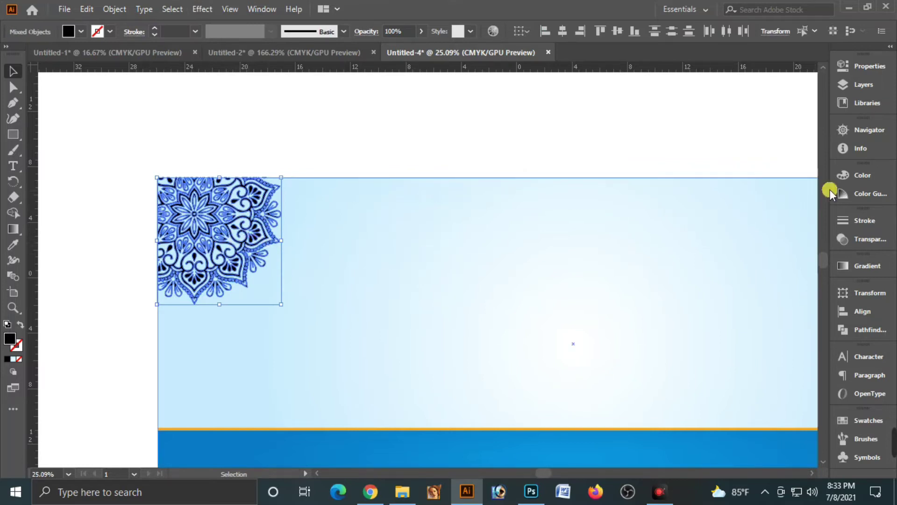
{"action": "left_click", "coordinate": [846, 177]}
{"action": "left_click_drag", "start_coordinate": [772, 192], "coordinate": [725, 192]}
{"action": "left_click", "coordinate": [820, 170]}
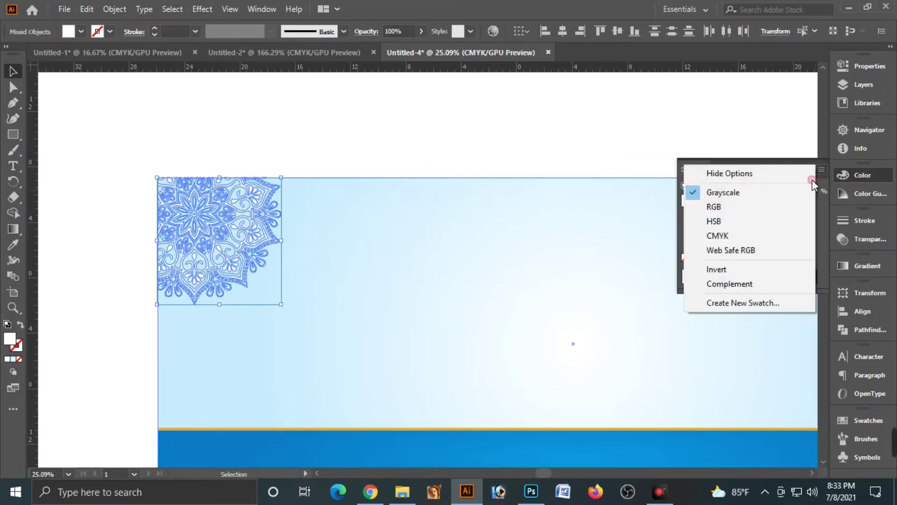
{"action": "left_click", "coordinate": [733, 235]}
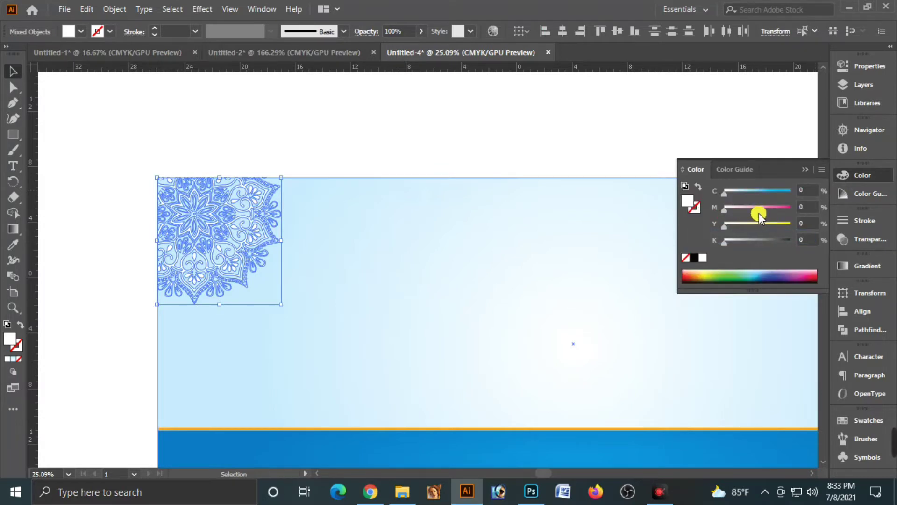
{"action": "left_click", "coordinate": [819, 191]}
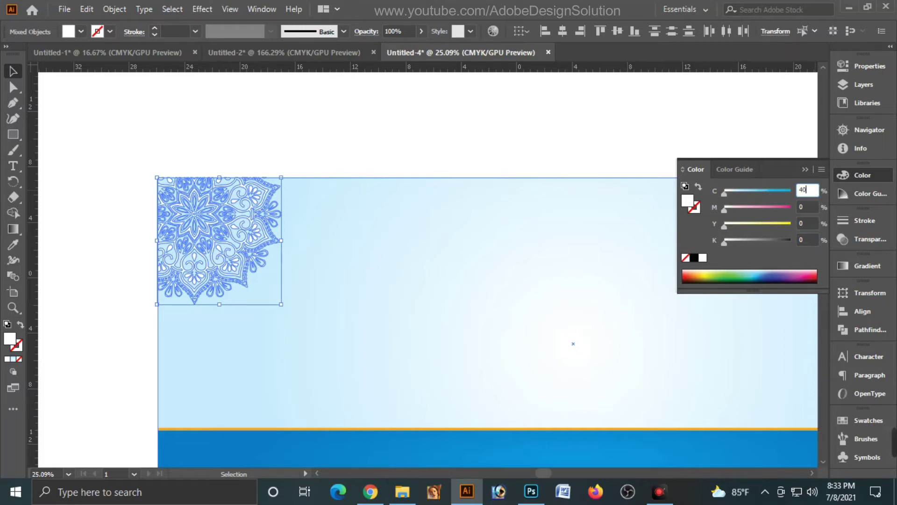
{"action": "key", "text": "Return"}
{"action": "left_click", "coordinate": [394, 119]}
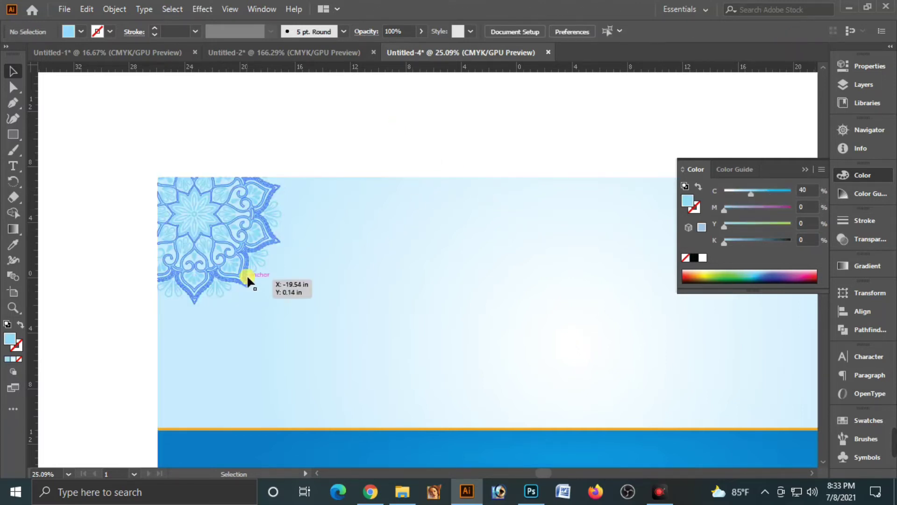
{"action": "left_click", "coordinate": [271, 247]}
{"action": "left_click", "coordinate": [321, 139]}
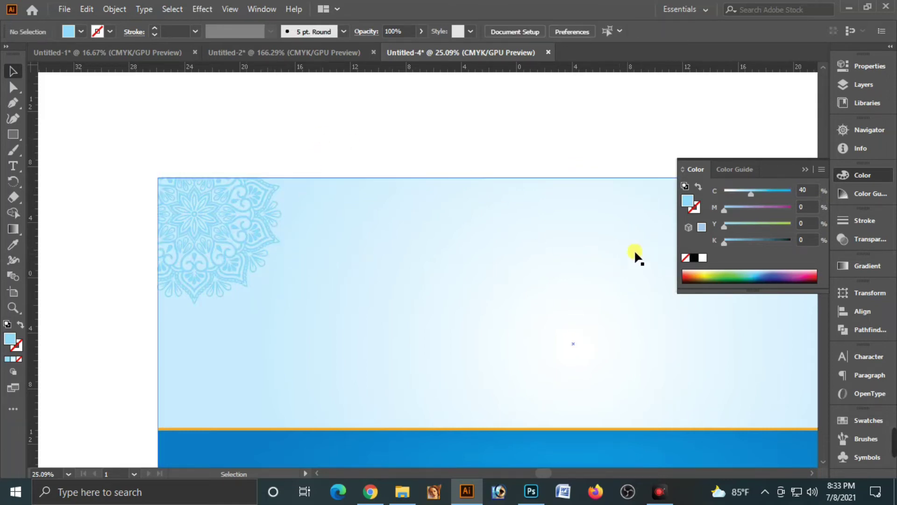
{"action": "left_click", "coordinate": [805, 170]}
- Draw a light blue circle with the Ellipse tool and place it over the background's upper-right corner
{"action": "left_click_drag", "start_coordinate": [745, 357], "coordinate": [641, 324]}
{"action": "key", "text": "ctrl+minus"}
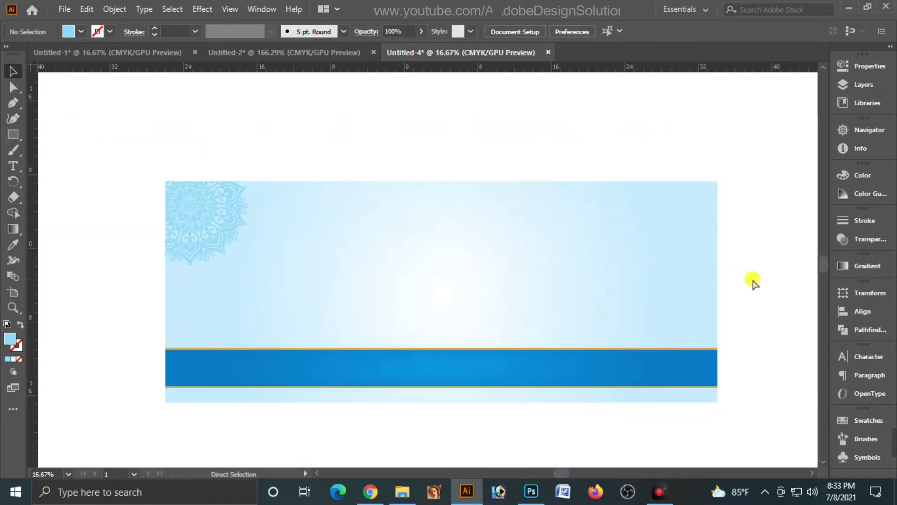
{"action": "left_click_drag", "start_coordinate": [762, 289], "coordinate": [737, 282]}
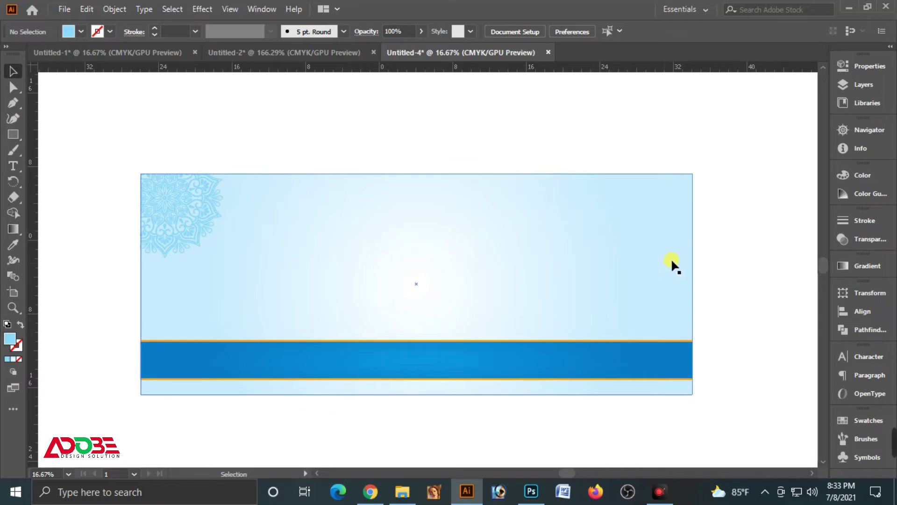
{"action": "right_click", "coordinate": [13, 134]}
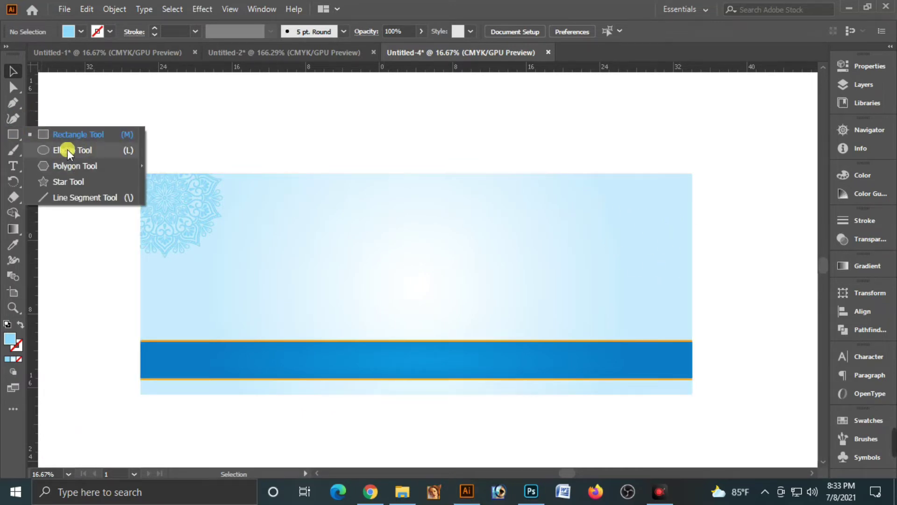
{"action": "left_click", "coordinate": [77, 149]}
{"action": "left_click_drag", "start_coordinate": [632, 202], "coordinate": [692, 250]}
{"action": "left_click", "coordinate": [13, 71]}
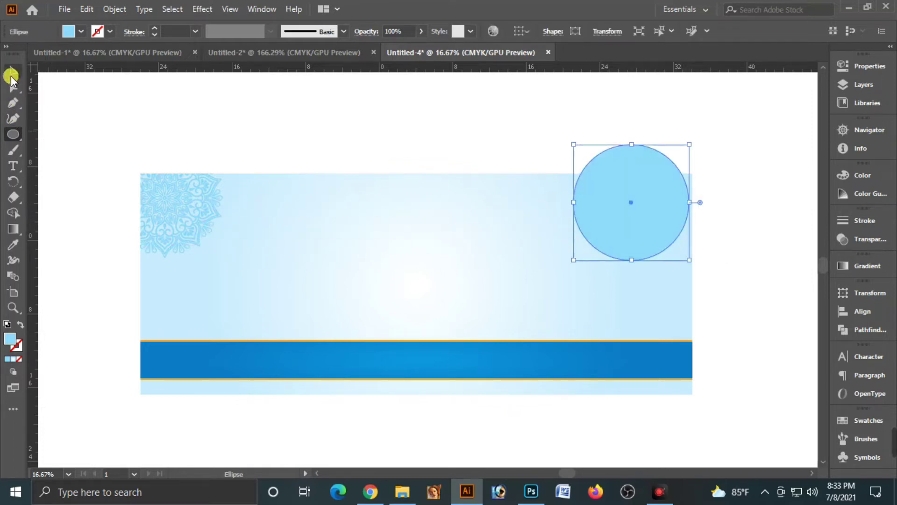
{"action": "left_click_drag", "start_coordinate": [627, 216], "coordinate": [671, 196]}
- Shift the circle slightly down and to the left over the background's upper-right corner
{"action": "left_click", "coordinate": [677, 257], "text": "shift"}
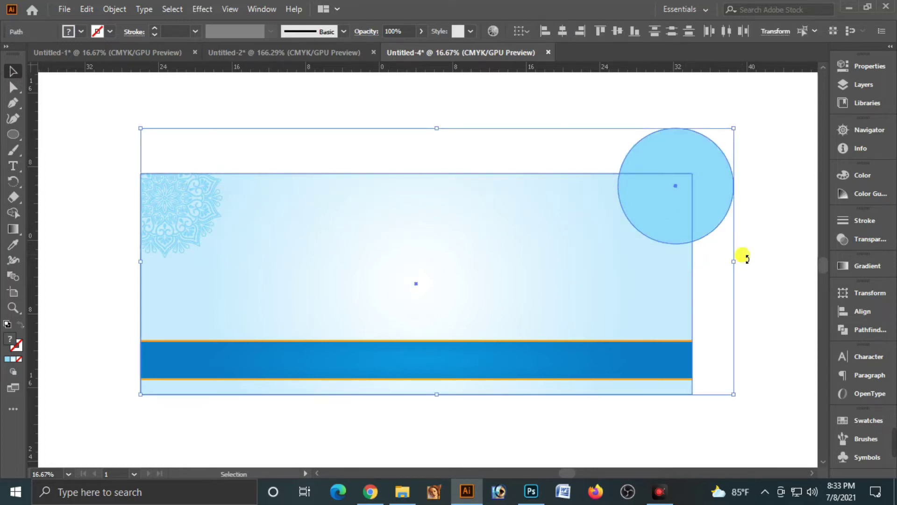
{"action": "left_click", "coordinate": [715, 252]}
{"action": "left_click_drag", "start_coordinate": [705, 177], "coordinate": [698, 204]}
{"action": "left_click", "coordinate": [681, 276], "text": "shift"}
{"action": "left_click", "coordinate": [706, 273]}
{"action": "left_click", "coordinate": [710, 265]}
{"action": "left_click", "coordinate": [697, 218]}
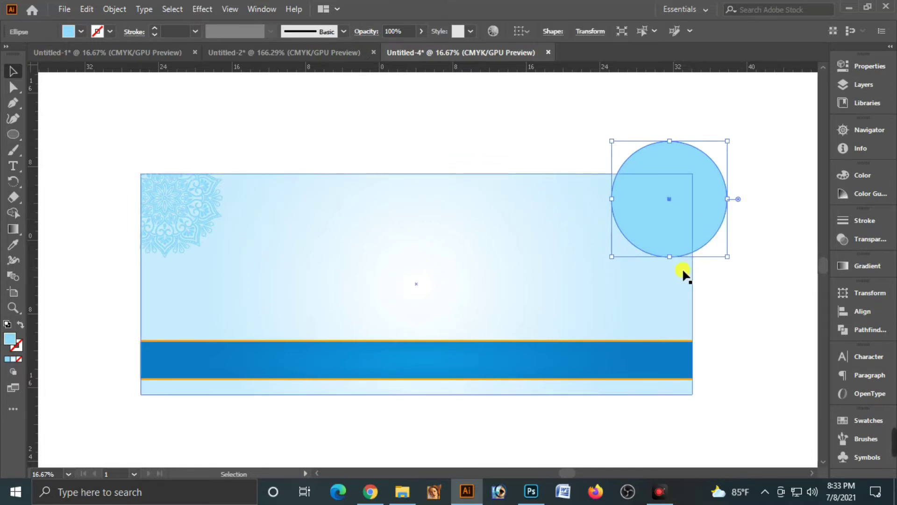
- Copy the background rectangle again and paste it in front for trimming the circle
{"action": "left_click", "coordinate": [676, 279]}
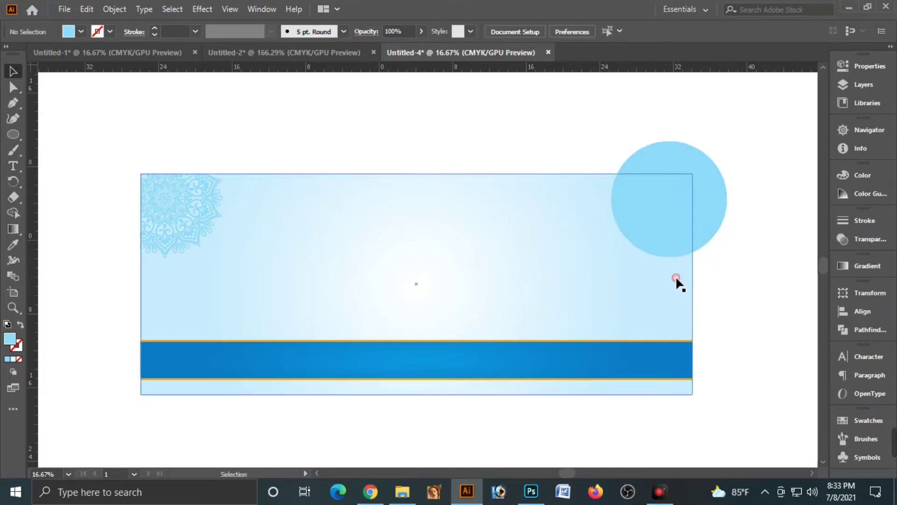
{"action": "left_click", "coordinate": [87, 9]}
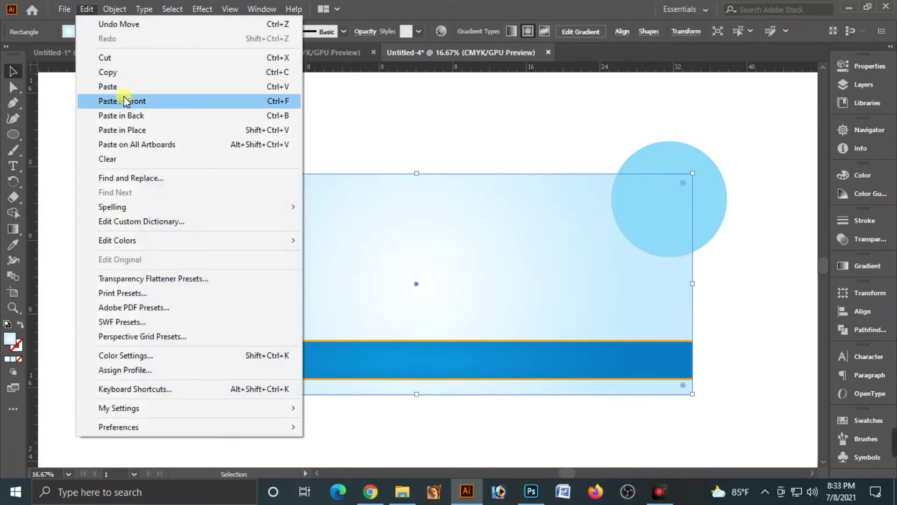
{"action": "left_click", "coordinate": [120, 74]}
{"action": "left_click", "coordinate": [86, 9]}
{"action": "left_click", "coordinate": [168, 101]}
- Divide the circle with the new background copy, and delete the ungrouped surplus pieces so the circle is trimmed to the upper-right corner
{"action": "left_click", "coordinate": [717, 198], "text": "shift"}
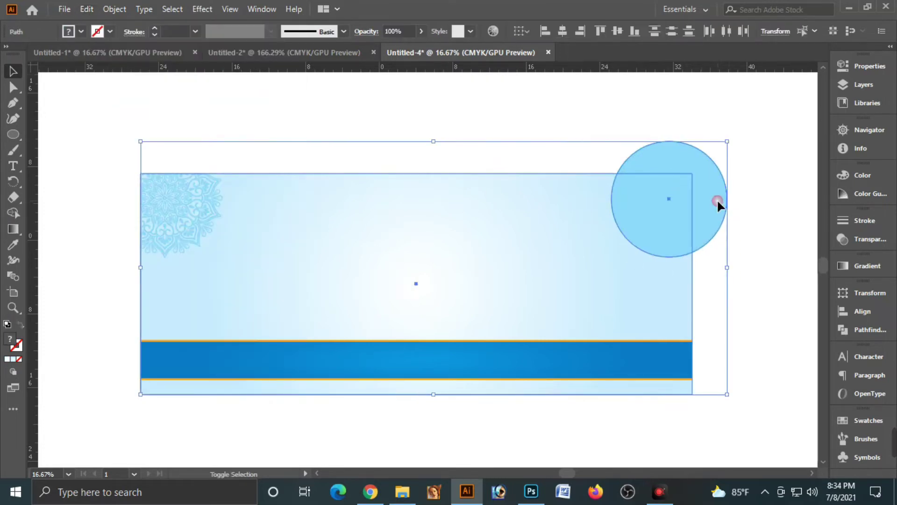
{"action": "left_click", "coordinate": [870, 330]}
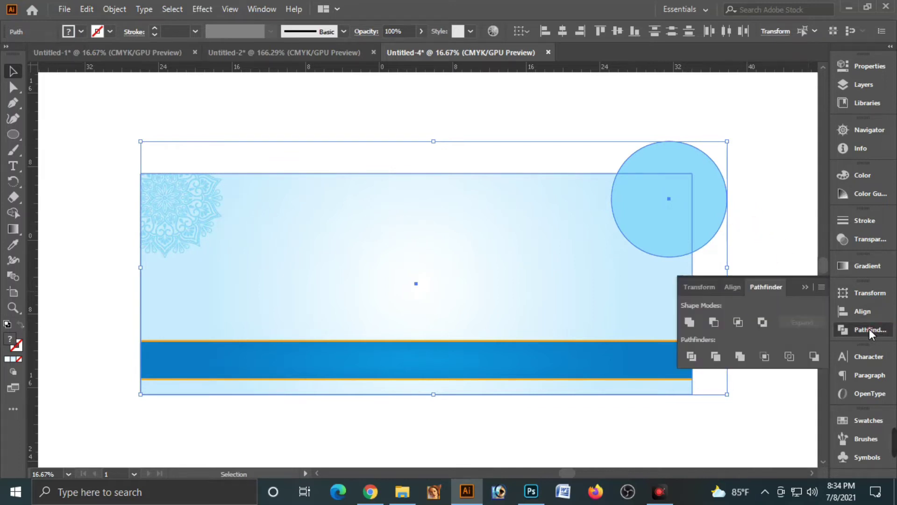
{"action": "left_click", "coordinate": [694, 354]}
{"action": "right_click", "coordinate": [711, 192]}
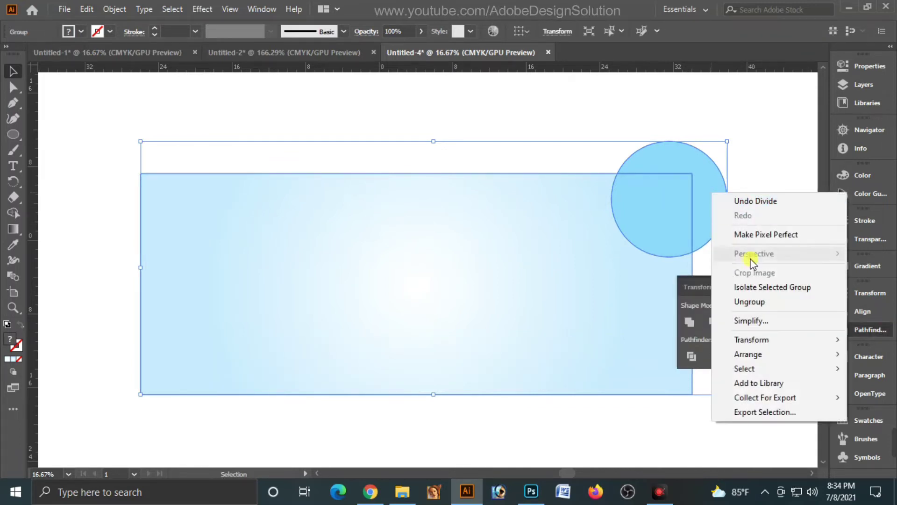
{"action": "left_click", "coordinate": [757, 302]}
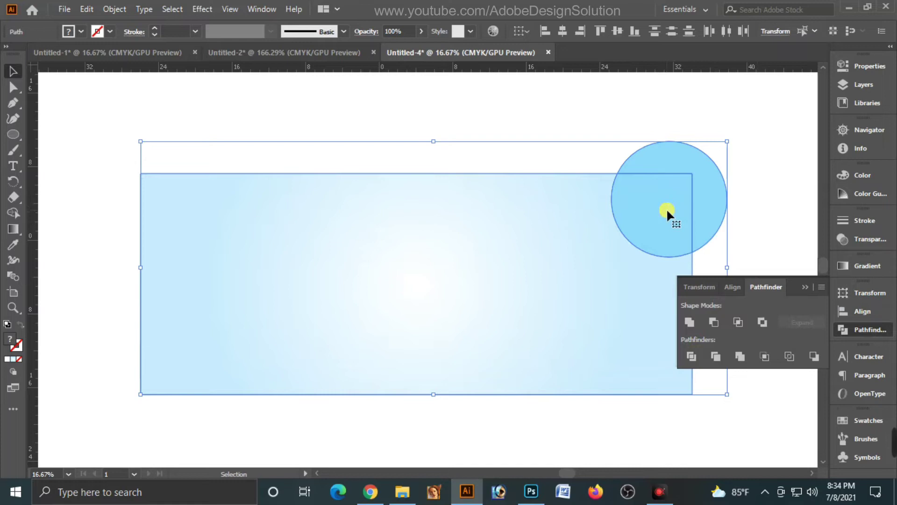
{"action": "key", "text": "Delete"}
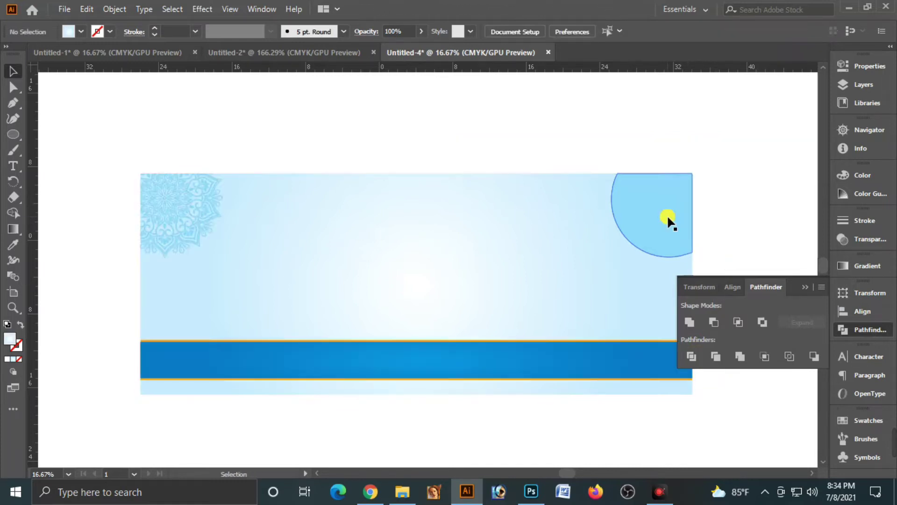
{"action": "left_click", "coordinate": [801, 287]}
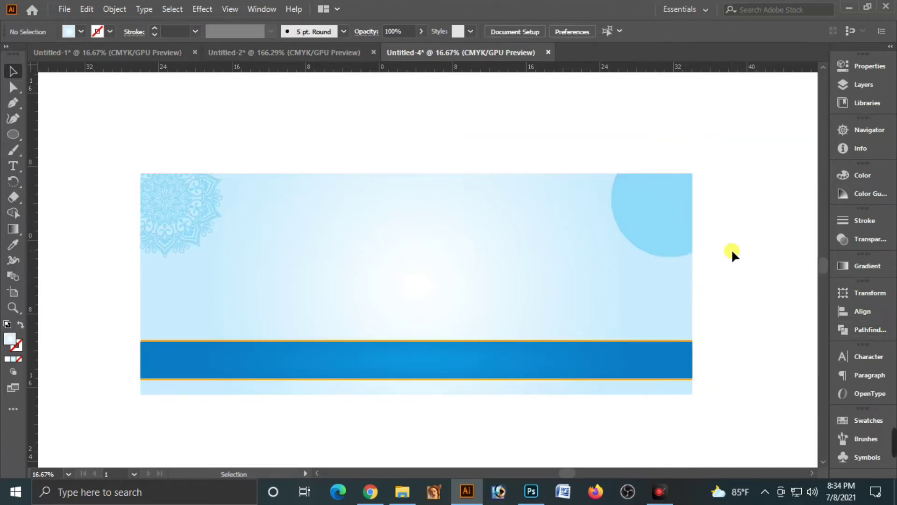
- Stretch the trimmed circle in the banner's upper-right corner slightly downward
{"action": "left_click", "coordinate": [667, 224]}
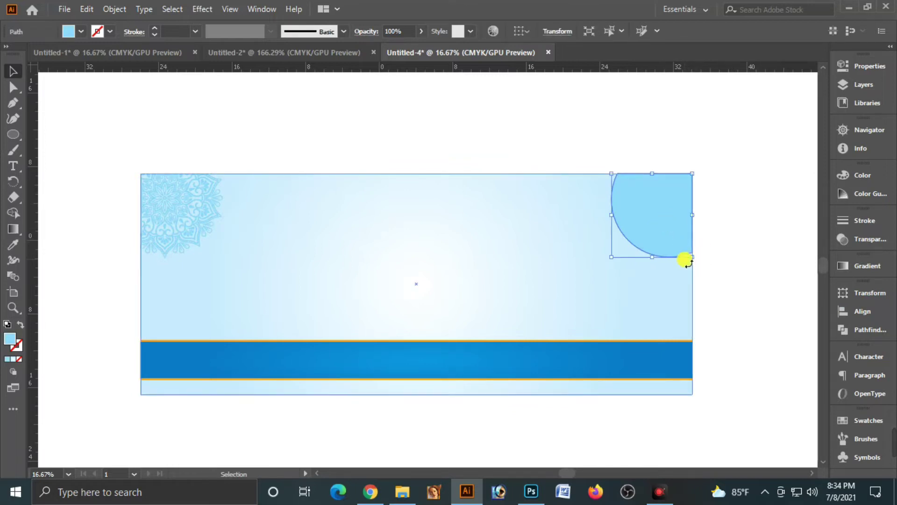
{"action": "left_click_drag", "start_coordinate": [652, 257], "coordinate": [653, 258]}
{"action": "left_click", "coordinate": [730, 248]}
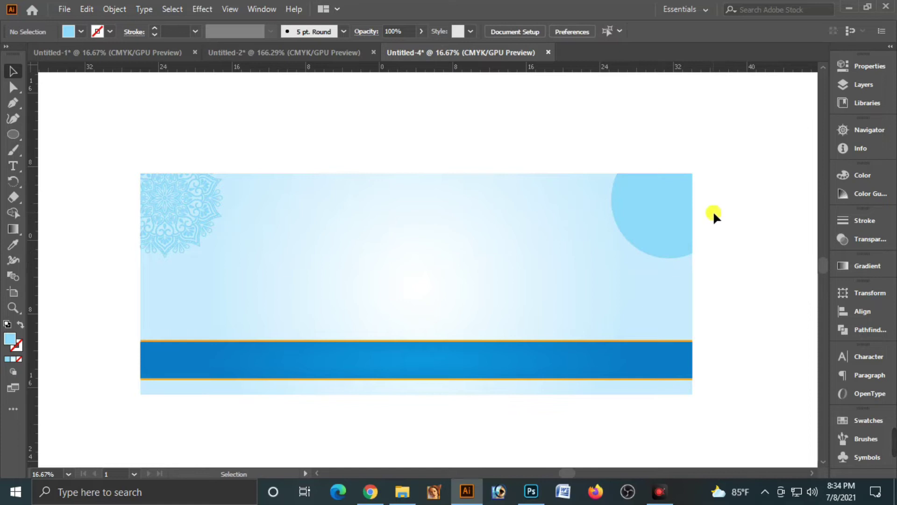
- Copy the corner circle, paste it in front, and narrow the copy slightly from its left side
{"action": "left_click", "coordinate": [647, 224]}
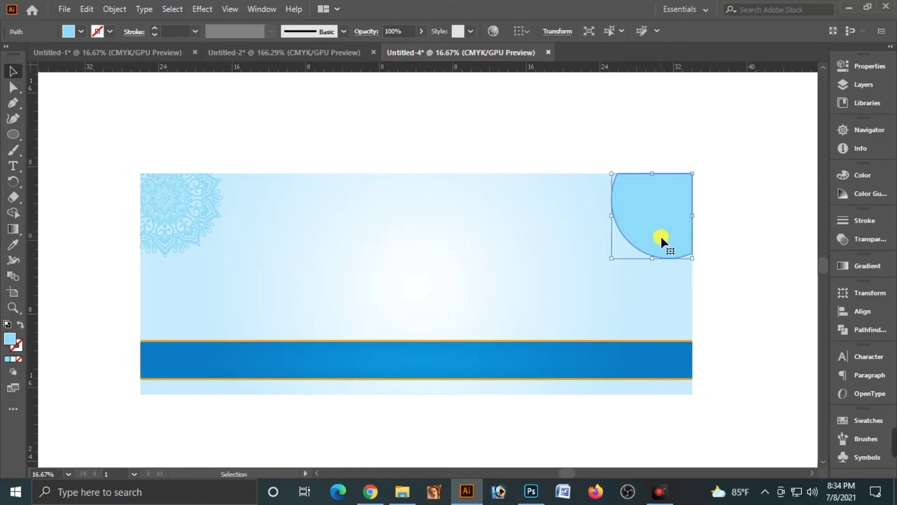
{"action": "left_click", "coordinate": [86, 9]}
{"action": "left_click", "coordinate": [114, 72]}
{"action": "left_click", "coordinate": [86, 9]}
{"action": "left_click", "coordinate": [154, 101]}
{"action": "left_click_drag", "start_coordinate": [612, 215], "coordinate": [622, 217]}
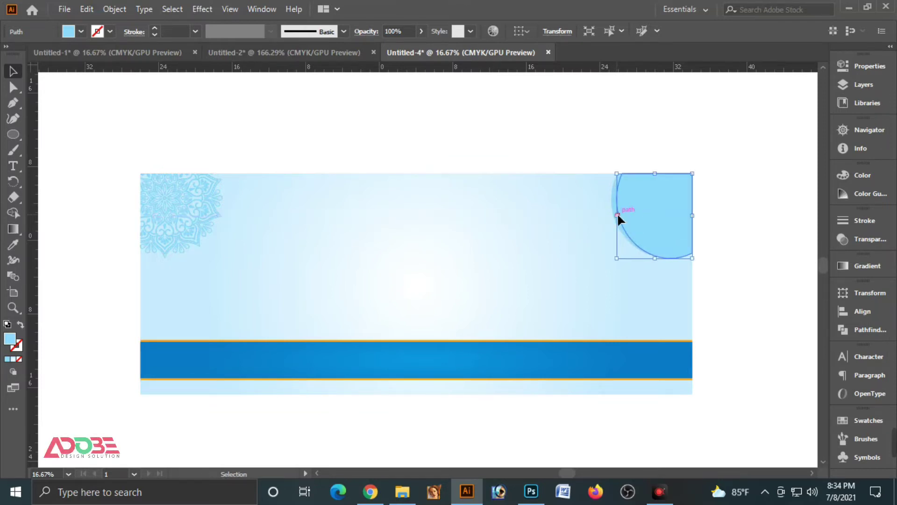
- Change the narrowed front copy's fill to white, with all CMYK values at 0
{"action": "left_click", "coordinate": [852, 175]}
{"action": "left_click_drag", "start_coordinate": [747, 193], "coordinate": [718, 192]}
{"action": "left_click", "coordinate": [695, 124]}
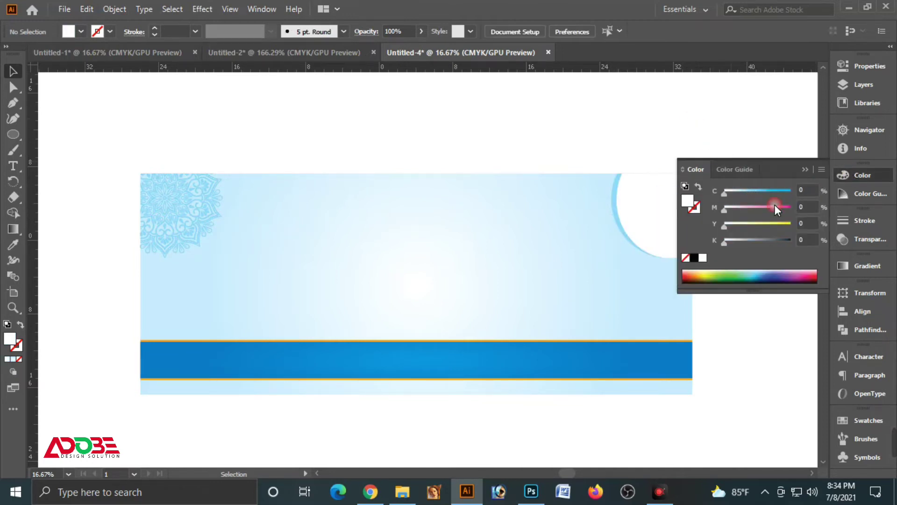
{"action": "left_click", "coordinate": [806, 171]}
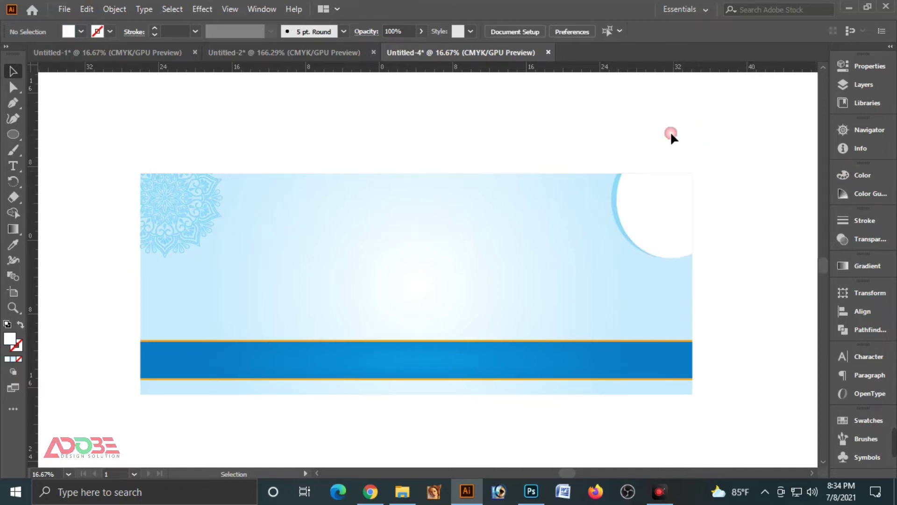
- Fill the corner circle behind the white copy with orange, C 0, M 40, Y 100, K 0
{"action": "left_click", "coordinate": [616, 199]}
{"action": "left_click", "coordinate": [857, 177]}
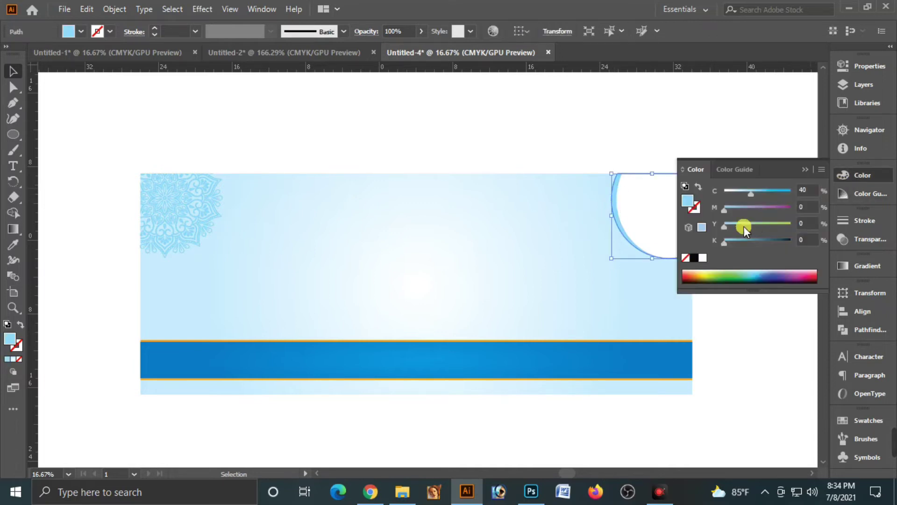
{"action": "left_click_drag", "start_coordinate": [751, 193], "coordinate": [826, 219]}
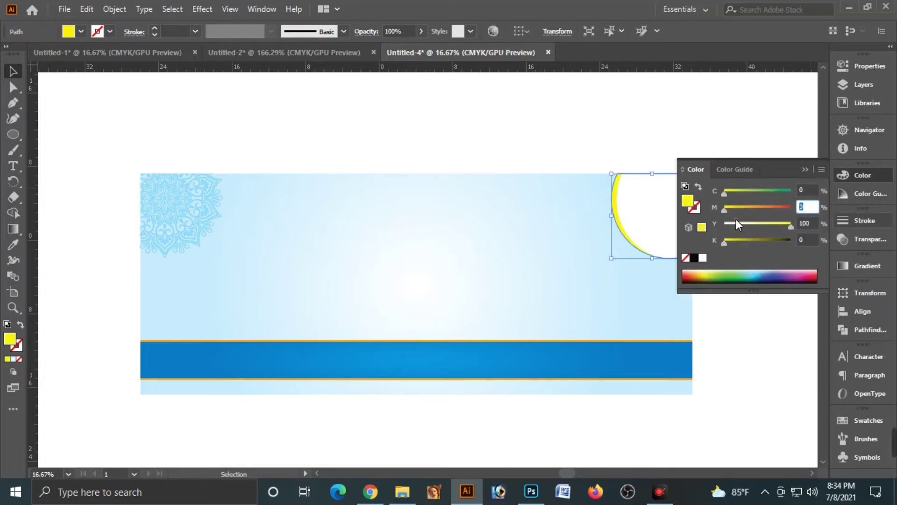
{"action": "type", "text": "40"}
{"action": "key", "text": "Return"}
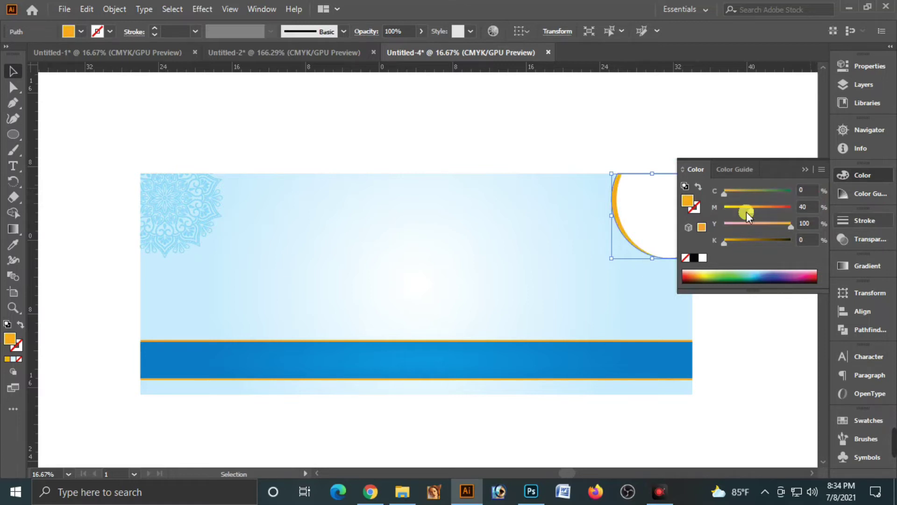
{"action": "left_click", "coordinate": [694, 111]}
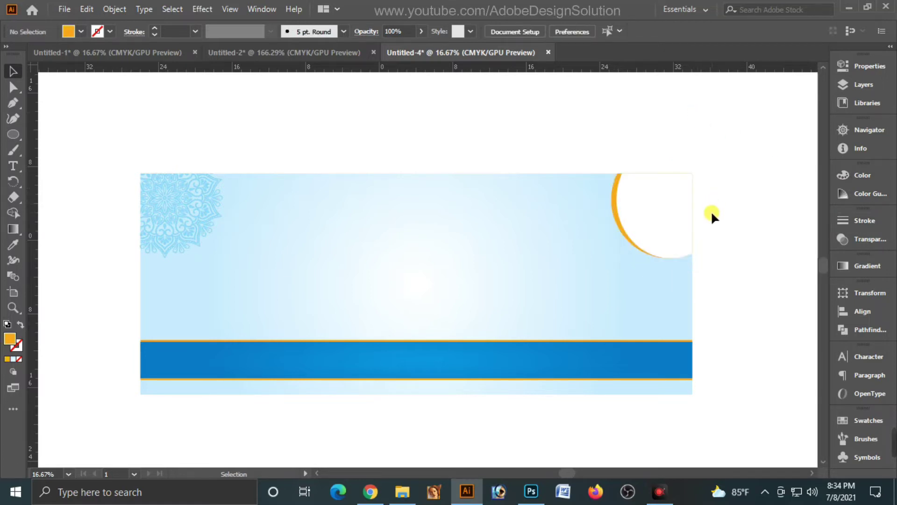
- Draw a large white circle with the Ellipse tool and move it up over the banner's top edge beside the corner circle
{"action": "left_click", "coordinate": [629, 224]}
{"action": "left_click", "coordinate": [653, 143]}
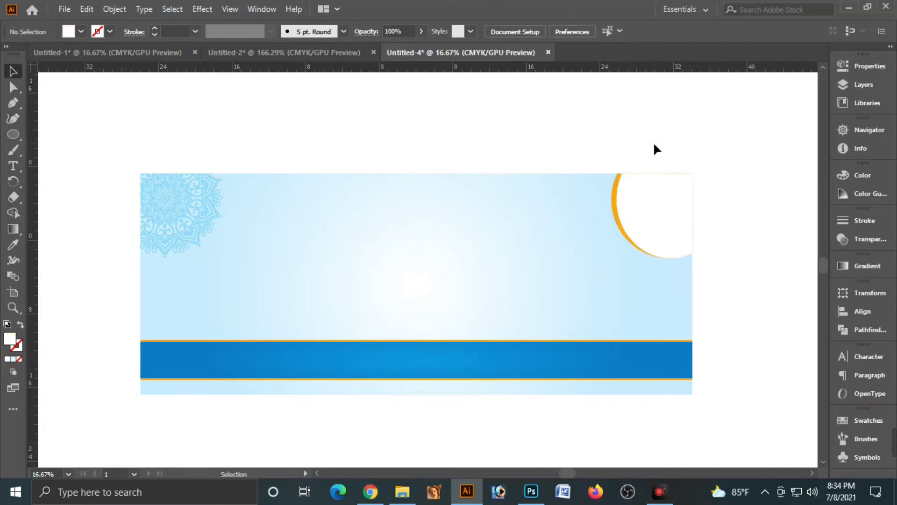
{"action": "left_click", "coordinate": [13, 134]}
{"action": "left_click_drag", "start_coordinate": [585, 208], "coordinate": [688, 281]}
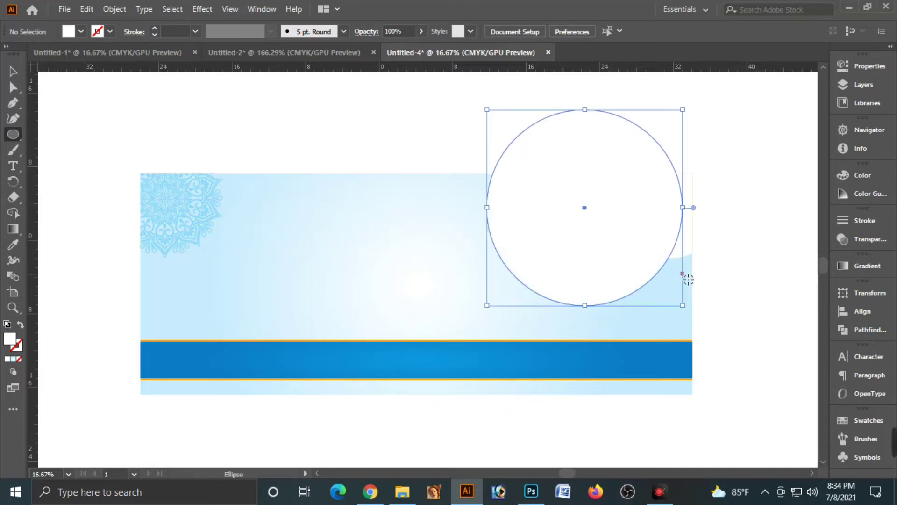
{"action": "left_click", "coordinate": [13, 71]}
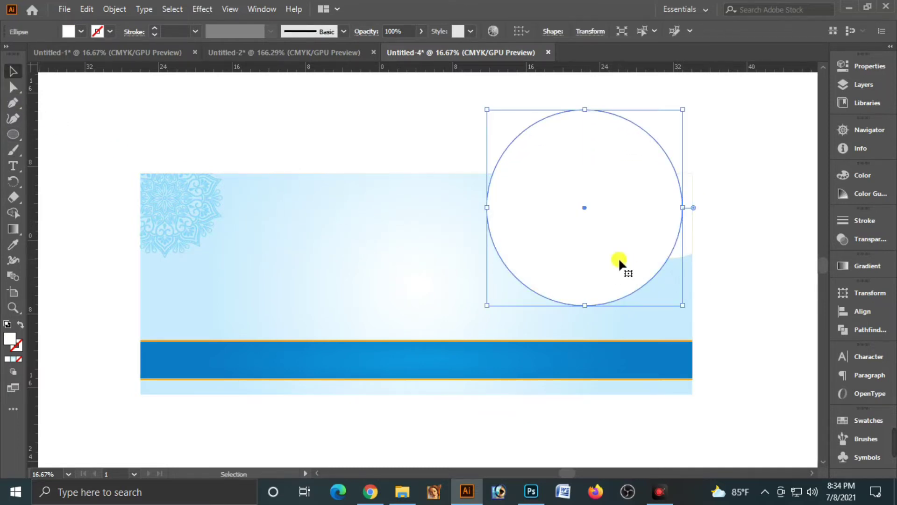
{"action": "left_click_drag", "start_coordinate": [616, 254], "coordinate": [619, 236]}
{"action": "left_click", "coordinate": [667, 332], "text": "shift"}
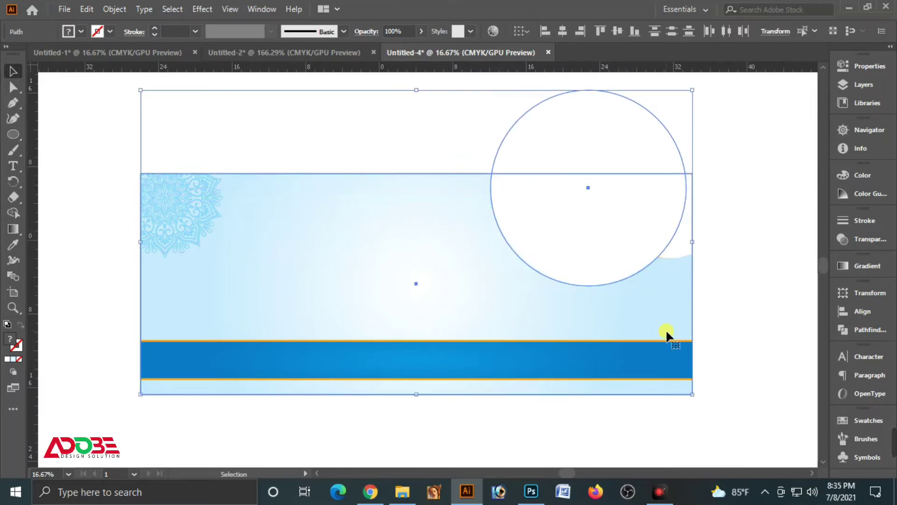
{"action": "left_click", "coordinate": [732, 255]}
{"action": "left_click", "coordinate": [607, 250]}
{"action": "left_click", "coordinate": [701, 287]}
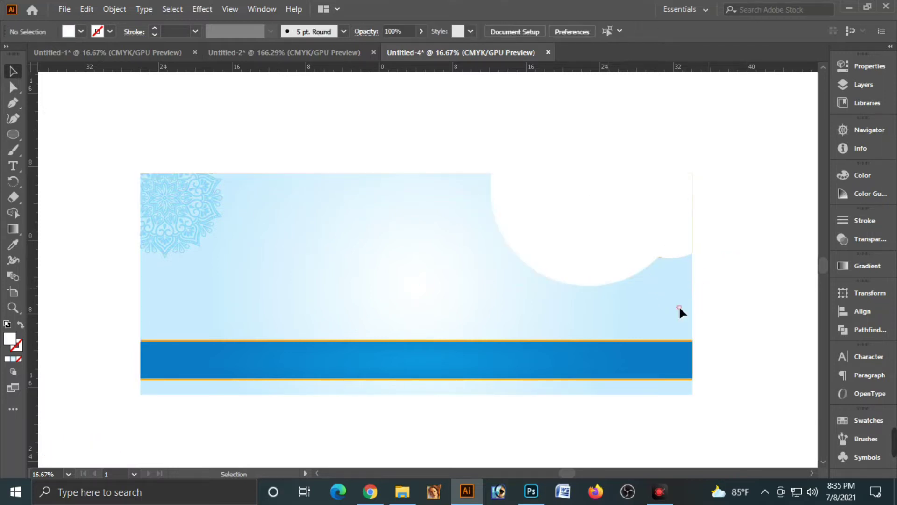
- Copy the background rectangle and paste it in front for trimming the large white circle
{"action": "left_click", "coordinate": [190, 174]}
{"action": "left_click", "coordinate": [87, 9]}
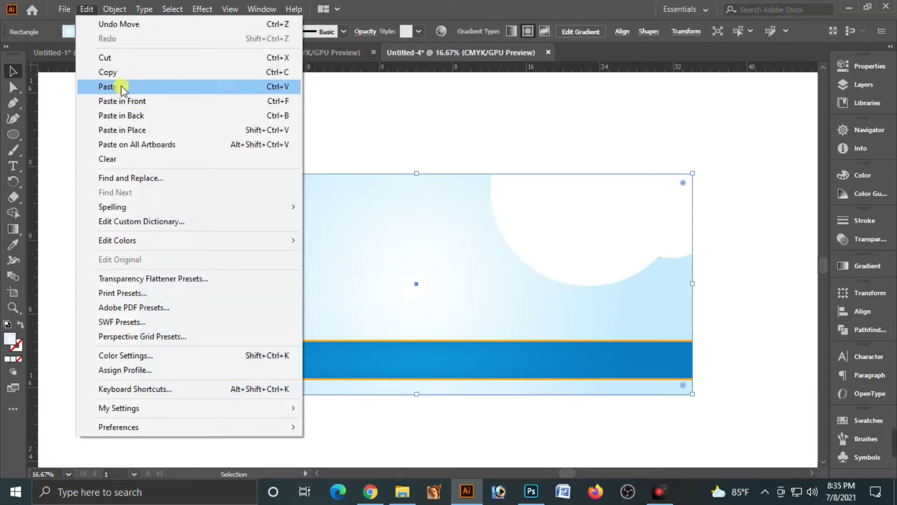
{"action": "left_click", "coordinate": [110, 73]}
{"action": "left_click", "coordinate": [87, 9]}
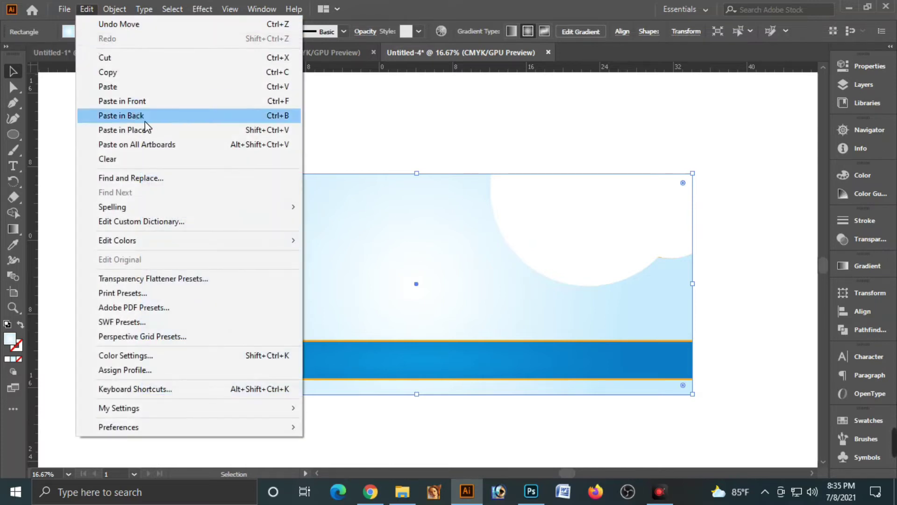
{"action": "left_click", "coordinate": [161, 101]}
- Divide the large white circle with the background copy, and delete the ungrouped surplus pieces so the circle ends at the banner's top edge
{"action": "left_click", "coordinate": [597, 167], "text": "shift"}
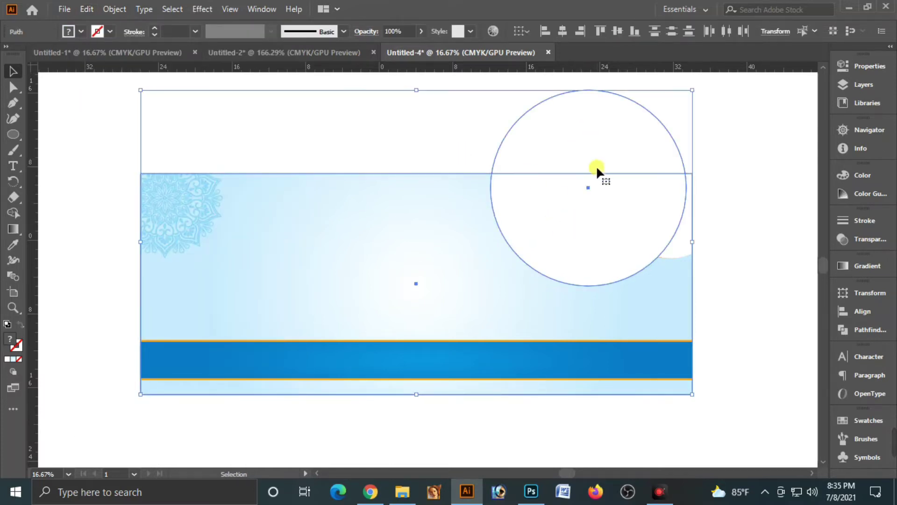
{"action": "left_click", "coordinate": [856, 329]}
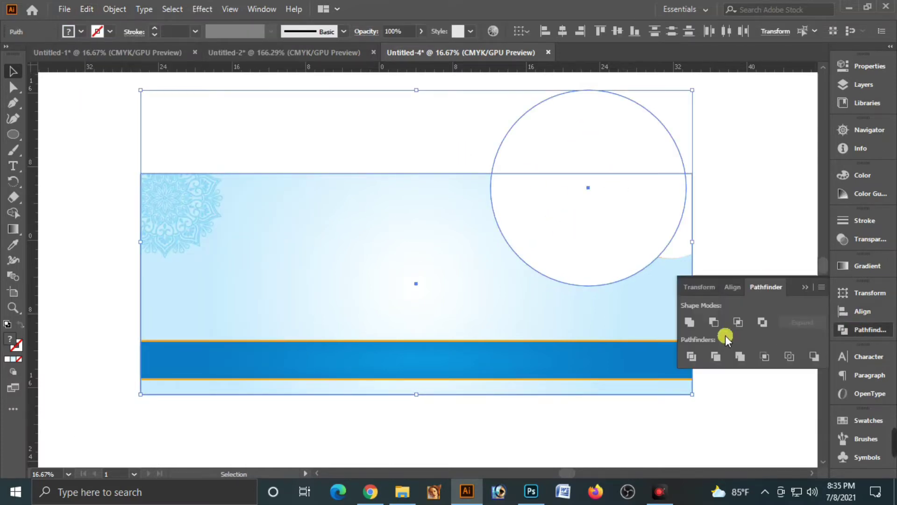
{"action": "left_click", "coordinate": [691, 355]}
{"action": "right_click", "coordinate": [627, 253]}
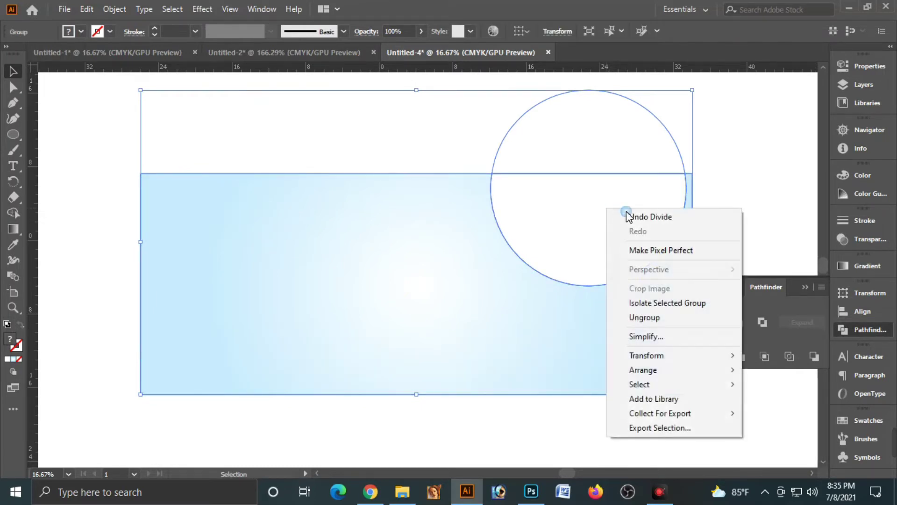
{"action": "left_click", "coordinate": [645, 317]}
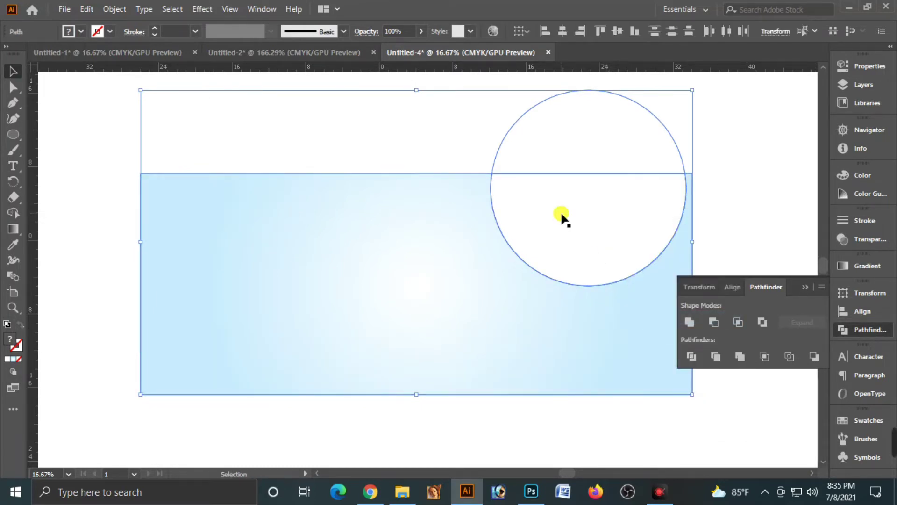
{"action": "key", "text": "Delete"}
{"action": "left_click", "coordinate": [801, 285]}
{"action": "left_click", "coordinate": [574, 246]}
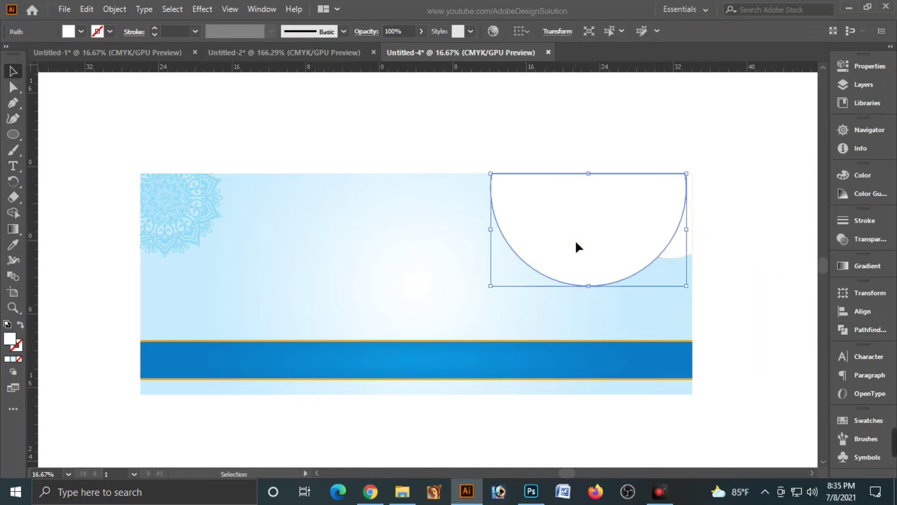
- Move the trimmed white half-circle slightly left and arrange it behind the orange-edged corner circle
{"action": "left_click_drag", "start_coordinate": [575, 242], "coordinate": [570, 242]}
{"action": "left_click", "coordinate": [603, 140]}
{"action": "left_click", "coordinate": [584, 239]}
{"action": "key", "text": "ctrl+shift+["}
{"action": "key", "text": "ctrl+z"}
{"action": "left_click", "coordinate": [584, 147]}
- Copy the white half-circle, paste it in front, and narrow the copy slightly from its left side
{"action": "left_click", "coordinate": [565, 242]}
{"action": "left_click", "coordinate": [87, 9]}
{"action": "left_click", "coordinate": [108, 72]}
{"action": "left_click", "coordinate": [87, 9]}
{"action": "left_click", "coordinate": [122, 102]}
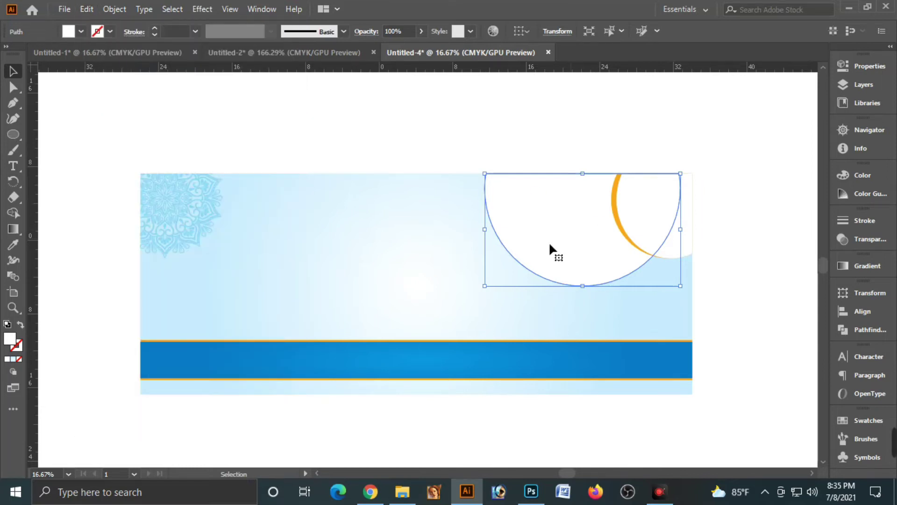
{"action": "left_click_drag", "start_coordinate": [492, 236], "coordinate": [489, 225]}
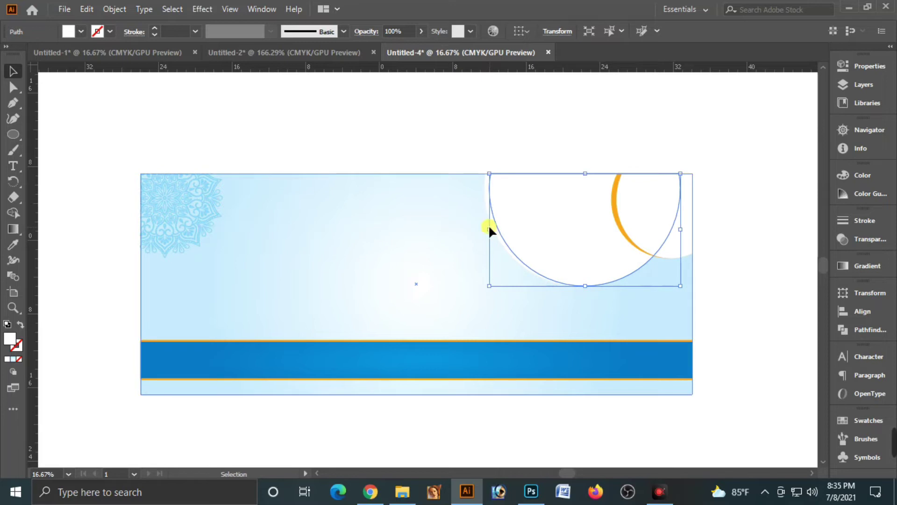
- Switch the rear half-circle's color to CMYK and fill it with orange, C 0, M 40, Y 100, K 0
{"action": "left_click", "coordinate": [532, 128]}
{"action": "left_click", "coordinate": [489, 200]}
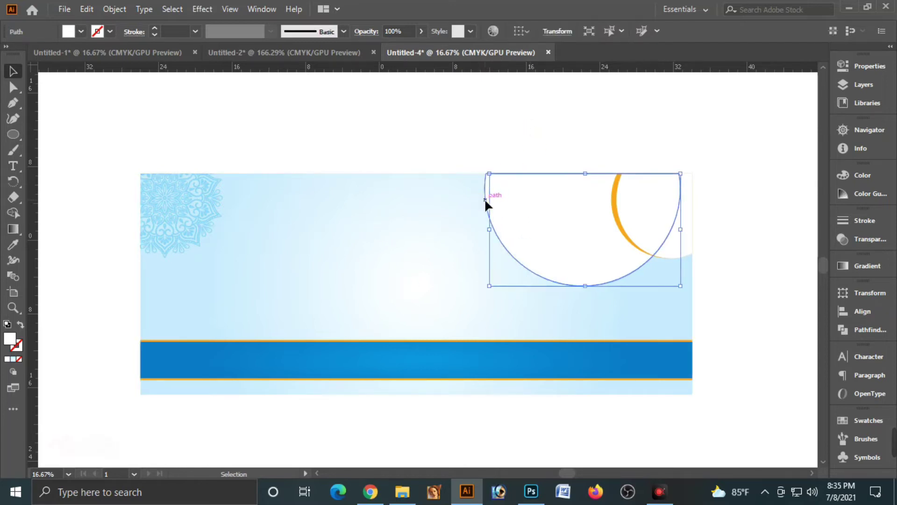
{"action": "left_click", "coordinate": [485, 201]}
{"action": "left_click", "coordinate": [860, 175]}
{"action": "left_click", "coordinate": [823, 169]}
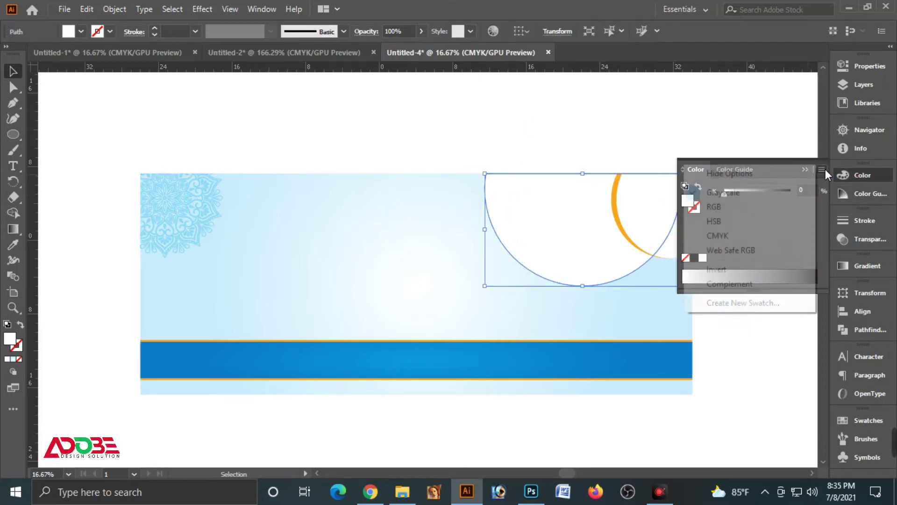
{"action": "left_click", "coordinate": [750, 232]}
{"action": "left_click_drag", "start_coordinate": [771, 225], "coordinate": [792, 224]}
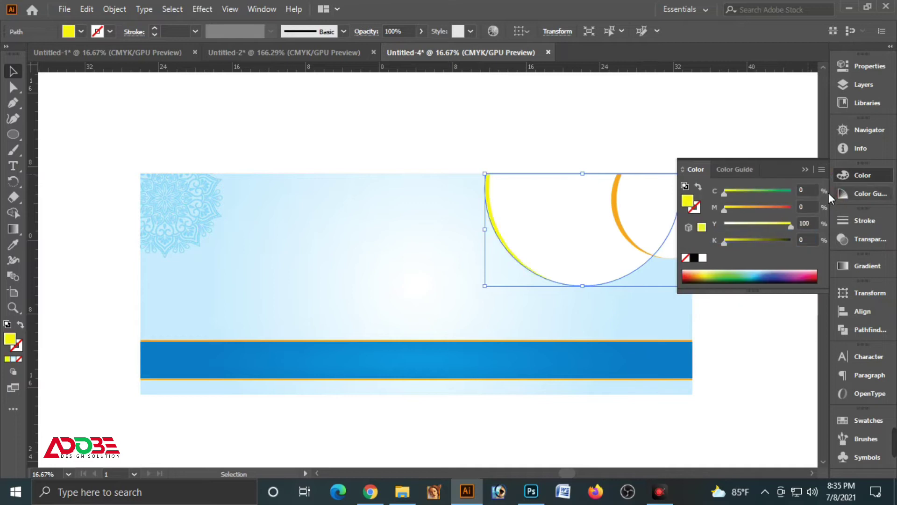
{"action": "type", "text": "40"}
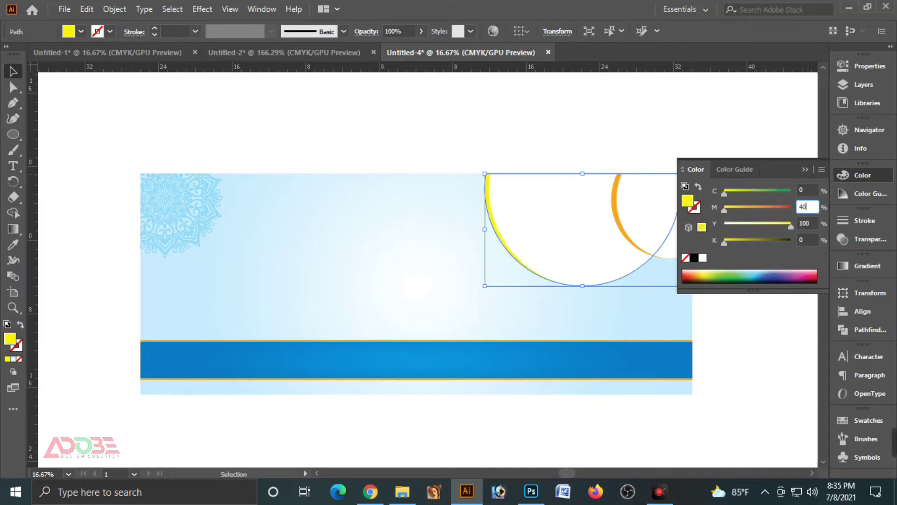
{"action": "key", "text": "Tab"}
{"action": "left_click", "coordinate": [523, 132]}
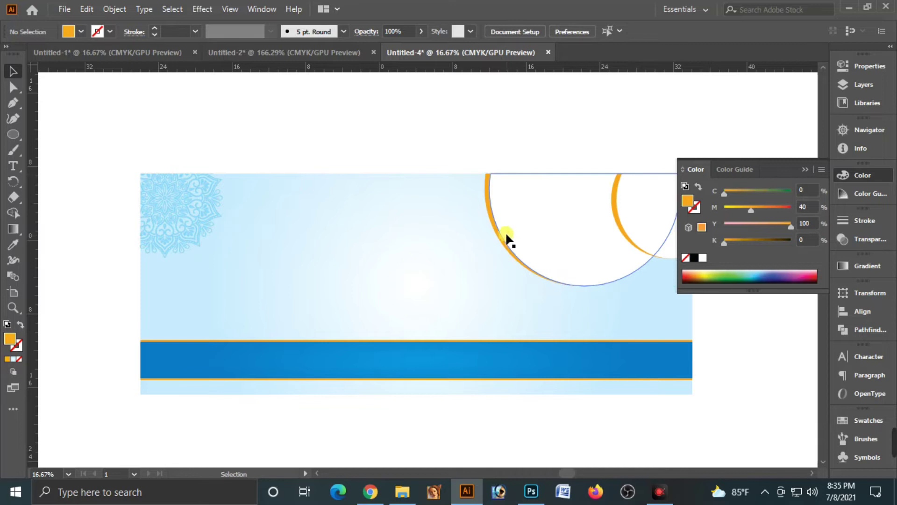
- Duplicate the white half-circle in place and narrow the front one slightly more from its left side
{"action": "left_click", "coordinate": [537, 206]}
{"action": "left_click", "coordinate": [86, 9]}
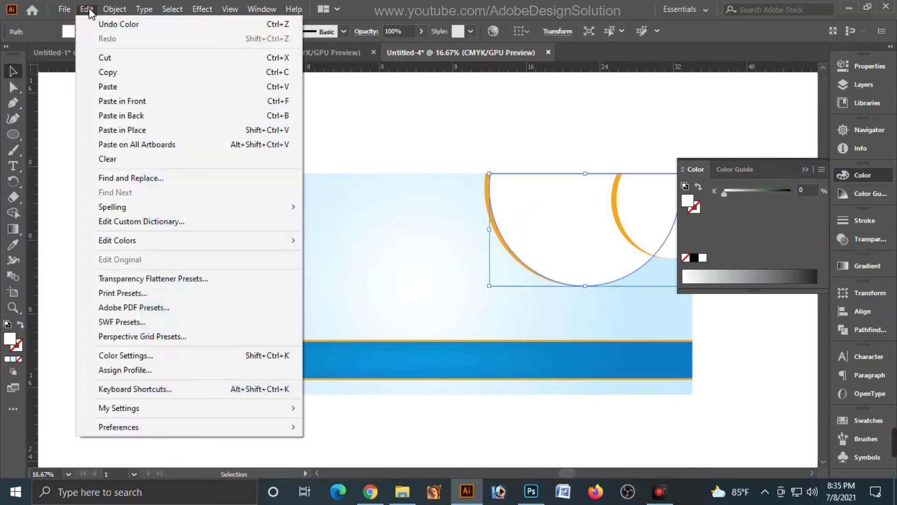
{"action": "left_click", "coordinate": [112, 72]}
{"action": "left_click", "coordinate": [86, 9]}
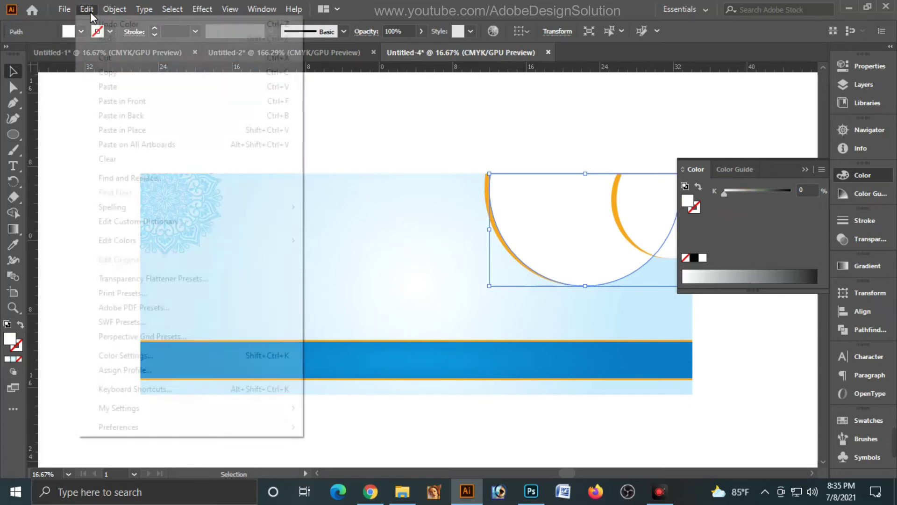
{"action": "left_click", "coordinate": [120, 115]}
{"action": "left_click_drag", "start_coordinate": [497, 236], "coordinate": [501, 236]}
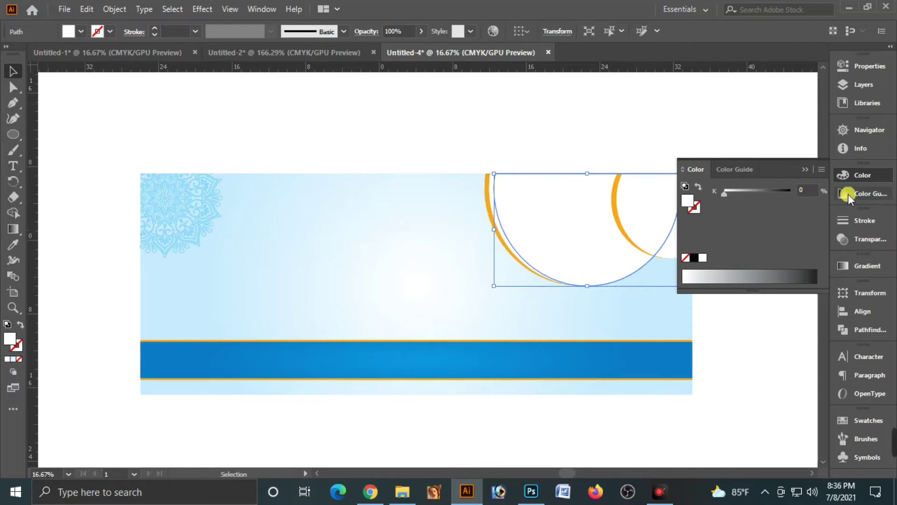
- Fill the narrowed front half-circle with a linear white-to-light-blue gradient
{"action": "left_click", "coordinate": [866, 266]}
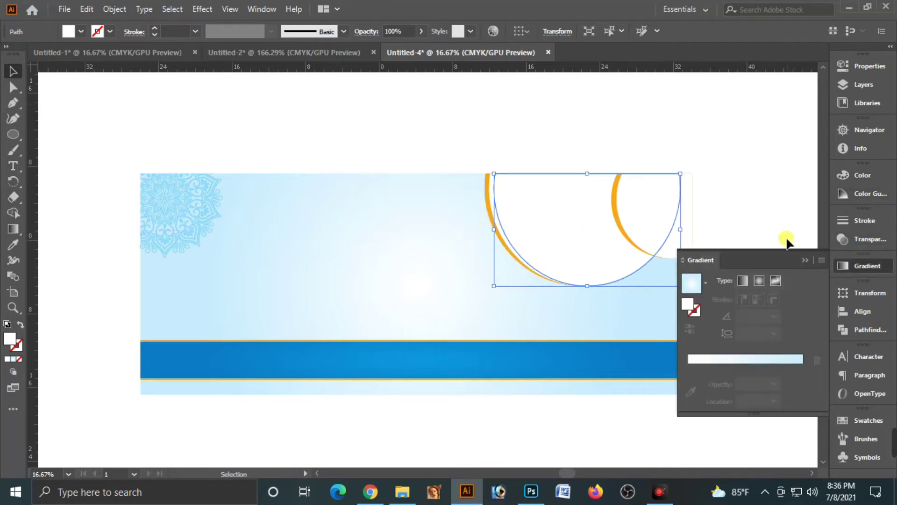
{"action": "left_click", "coordinate": [775, 364]}
{"action": "left_click", "coordinate": [759, 280]}
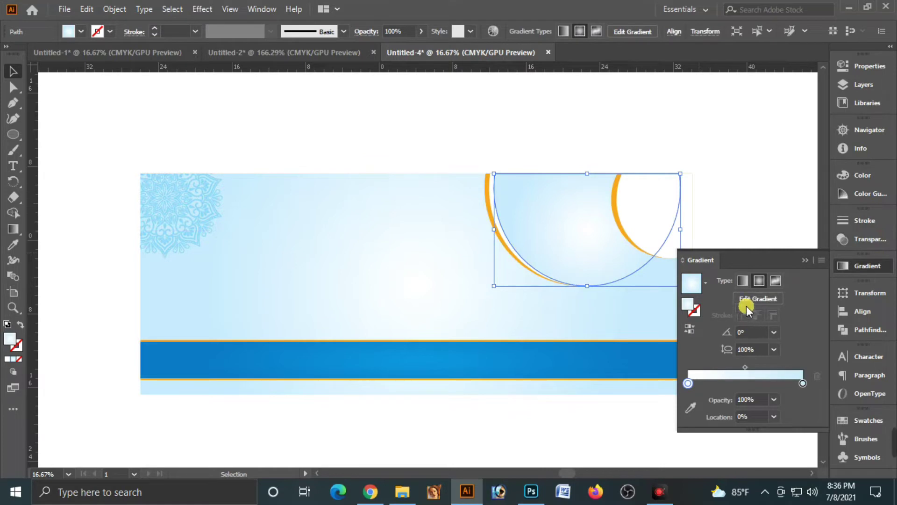
{"action": "left_click", "coordinate": [743, 281]}
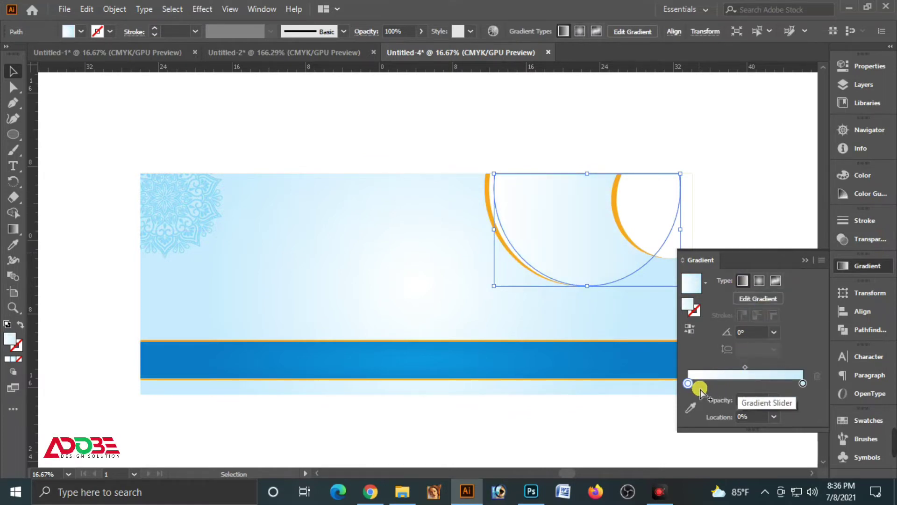
- Reverse the half-circle's gradient stops so blue starts at the left, and set the blue stop's cyan to 50%
{"action": "mouse_move", "coordinate": [689, 385]}
{"action": "left_mouse_down"}
{"action": "mouse_move", "coordinate": [765, 383]}
{"action": "mouse_move", "coordinate": [687, 383]}
{"action": "left_mouse_up"}
{"action": "left_click_drag", "start_coordinate": [766, 383], "coordinate": [801, 383]}
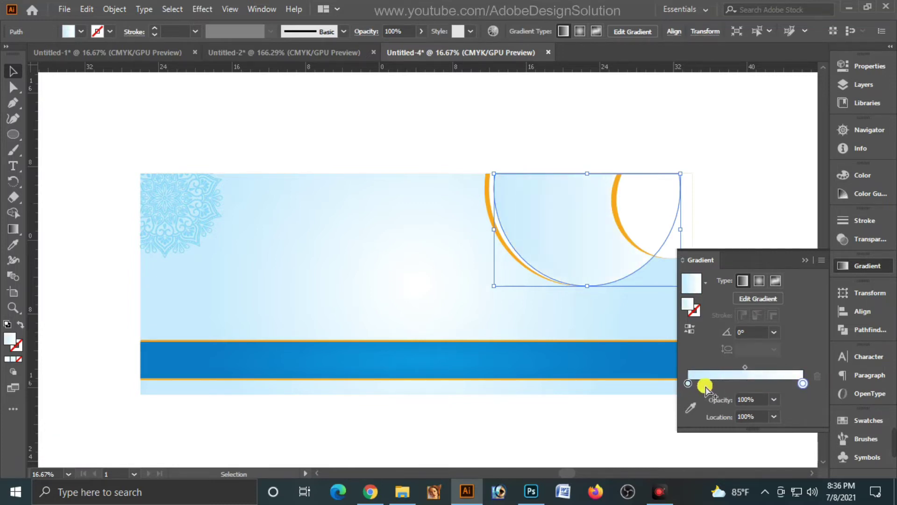
{"action": "double_click", "coordinate": [688, 384]}
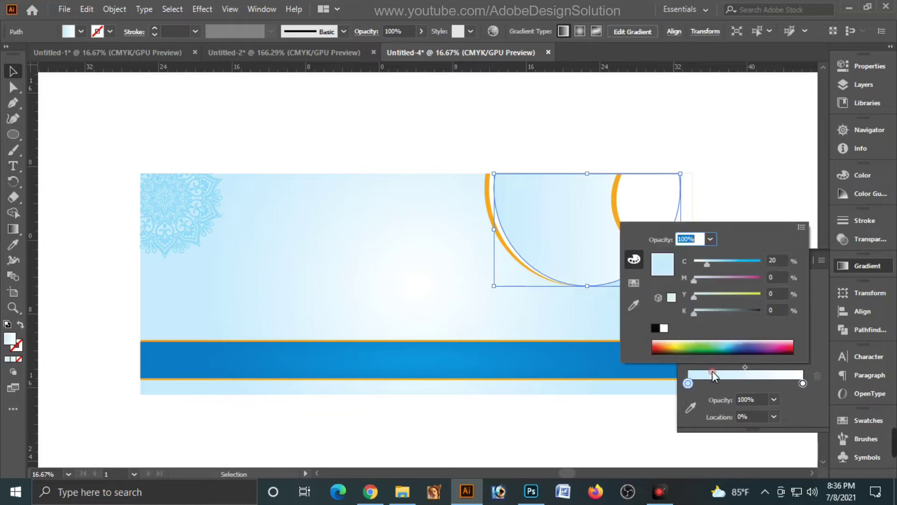
{"action": "left_click", "coordinate": [776, 261]}
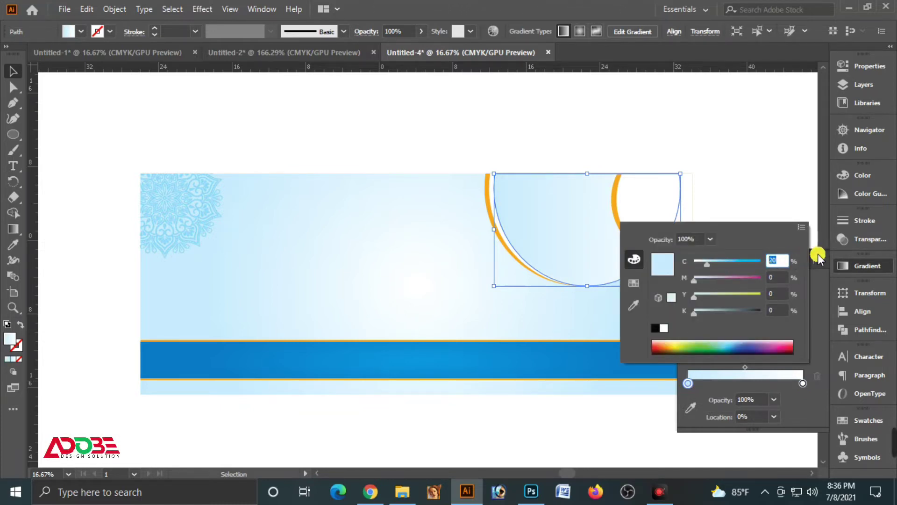
{"action": "type", "text": "50"}
{"action": "key", "text": "Tab"}
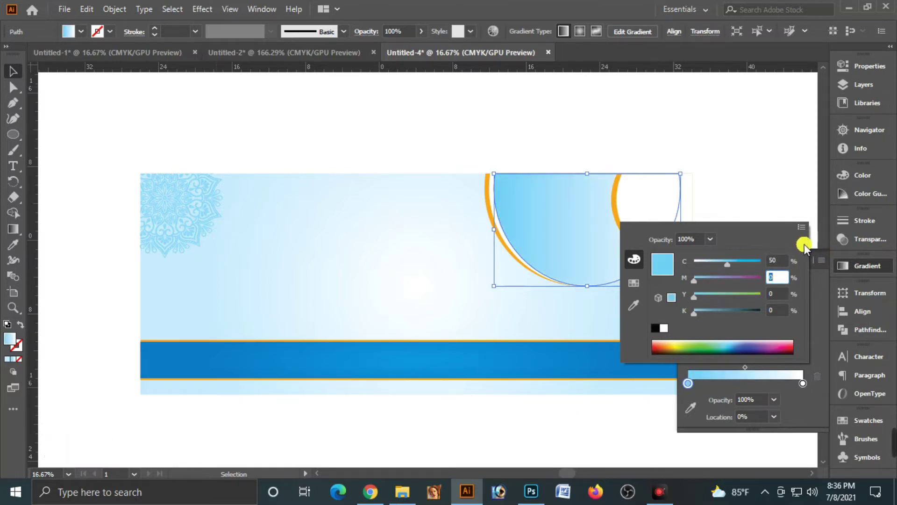
{"action": "left_click", "coordinate": [761, 182]}
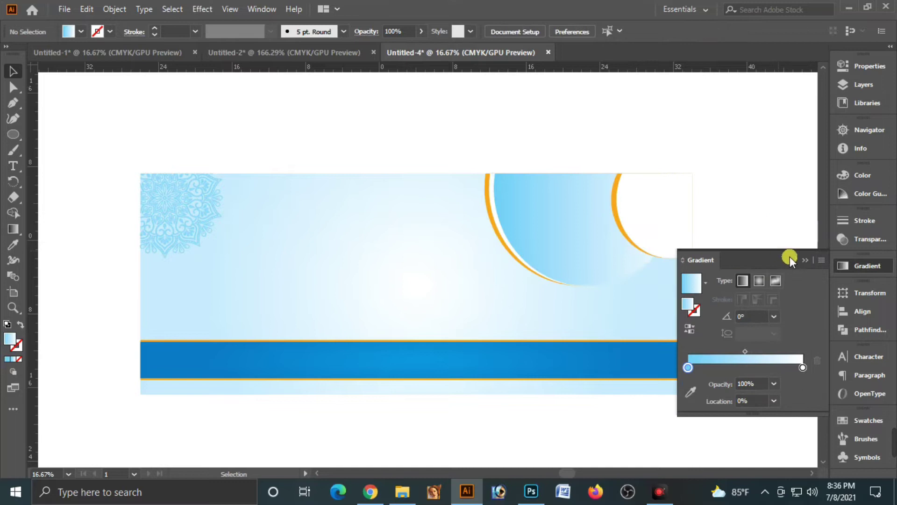
{"action": "left_click", "coordinate": [802, 259]}
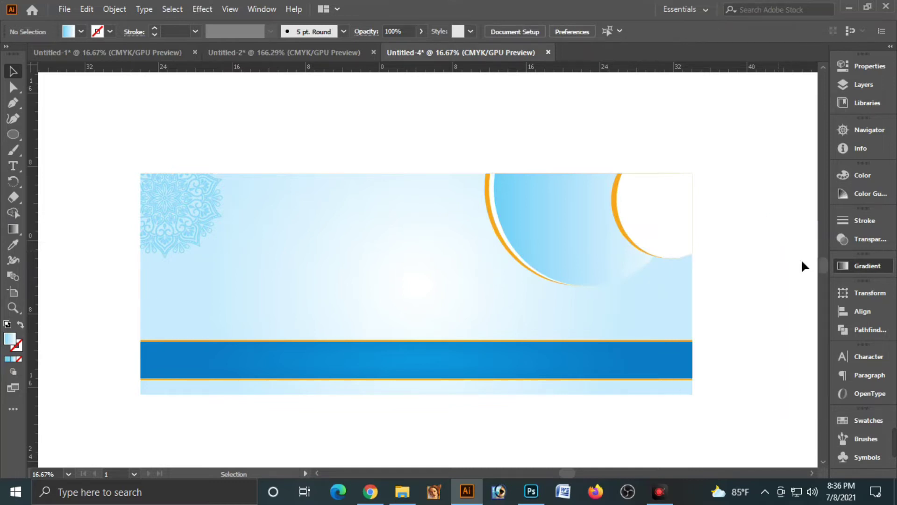
{"action": "left_click", "coordinate": [611, 256]}
{"action": "left_click_drag", "start_coordinate": [591, 293], "coordinate": [590, 283]}
{"action": "left_click", "coordinate": [776, 237]}
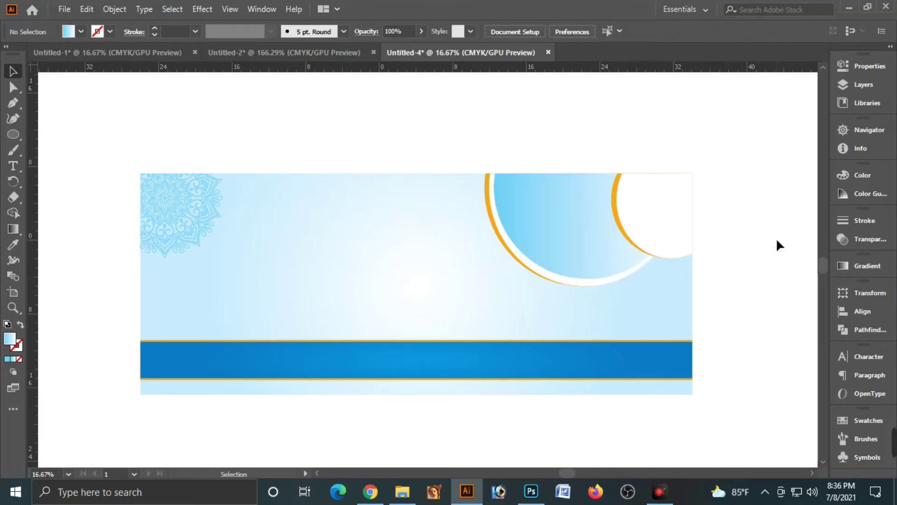
{"action": "key", "text": "ctrl+z"}
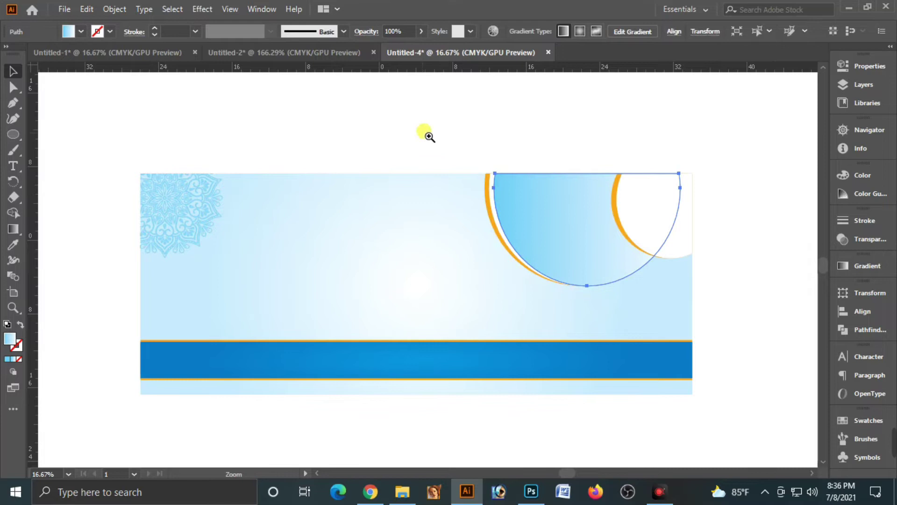
- Shrink the gradient-filled half-circle slightly from its right and bottom edges, leaving a thin white rim around it
{"action": "scroll", "coordinate": [427, 132], "scroll_direction": "up", "scroll_amount": 1}
{"action": "left_click_drag", "start_coordinate": [764, 264], "coordinate": [759, 265]}
{"action": "left_click", "coordinate": [800, 292]}
{"action": "left_click", "coordinate": [656, 330]}
{"action": "left_click_drag", "start_coordinate": [644, 341], "coordinate": [643, 336]}
{"action": "left_click", "coordinate": [602, 102]}
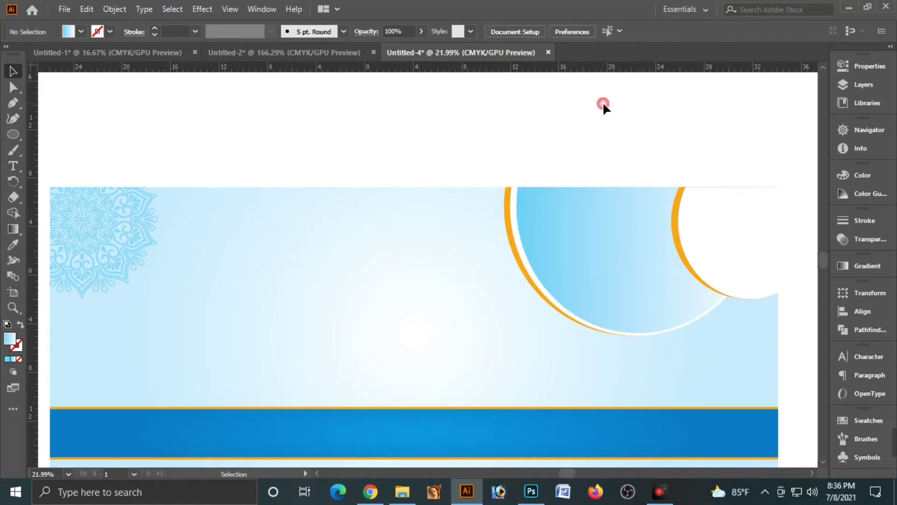
- Narrow the white half-circle behind the gradient one slightly from its right side
{"action": "left_click", "coordinate": [534, 274]}
{"action": "left_click", "coordinate": [531, 274]}
{"action": "left_click", "coordinate": [771, 272]}
{"action": "left_click_drag", "start_coordinate": [769, 271], "coordinate": [761, 260]}
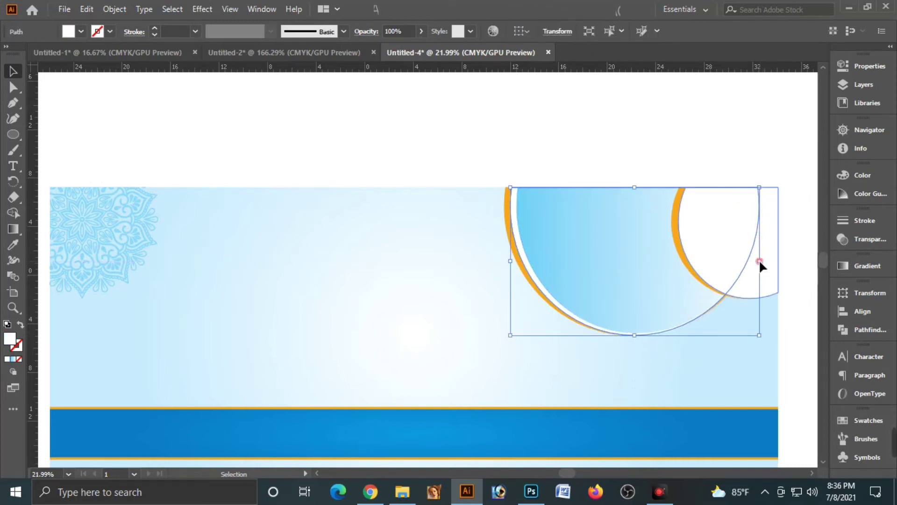
{"action": "left_click", "coordinate": [732, 118]}
{"action": "key", "text": "ctrl+minus"}
{"action": "key", "text": "ctrl+minus"}
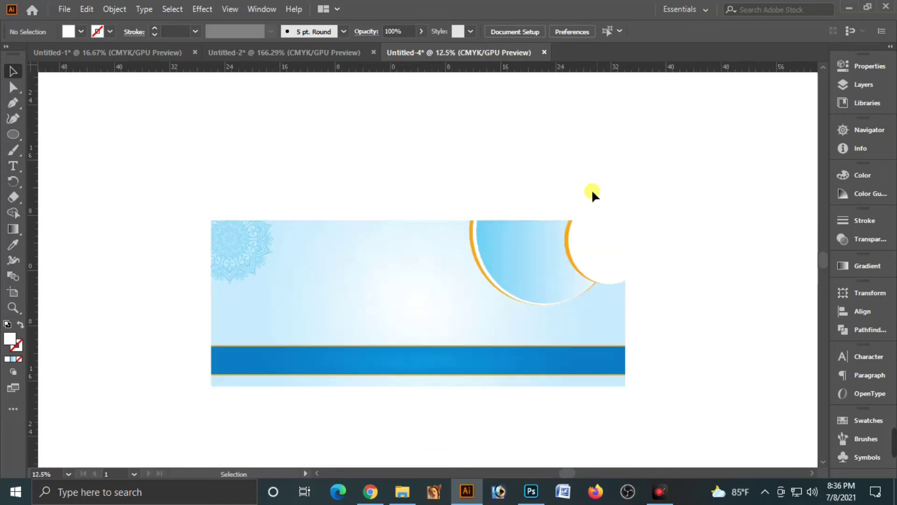
- Open the colorful-grunge-paint-stain-set image from the Brush Image folder as a separate Illustrator document
{"action": "key", "text": "z"}
{"action": "left_click_drag", "start_coordinate": [174, 158], "coordinate": [364, 254]}
{"action": "left_click_drag", "start_coordinate": [636, 327], "coordinate": [590, 298]}
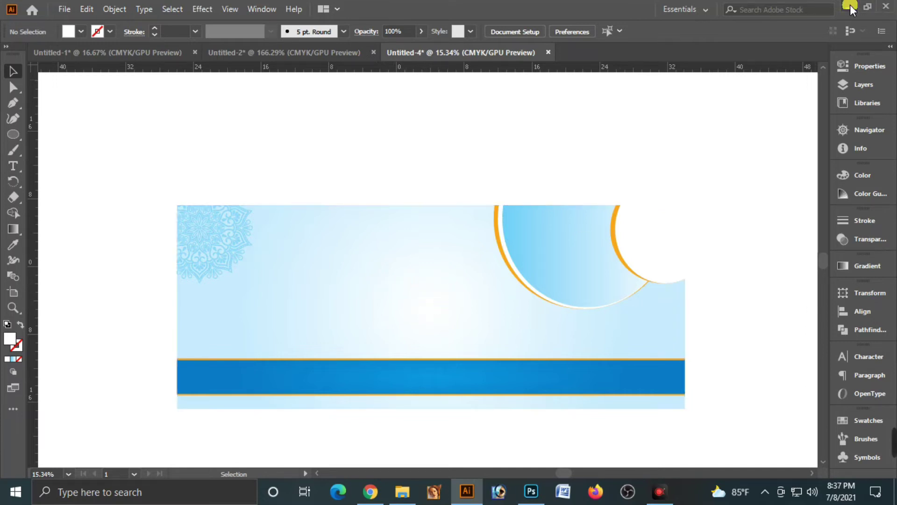
{"action": "left_click", "coordinate": [403, 491]}
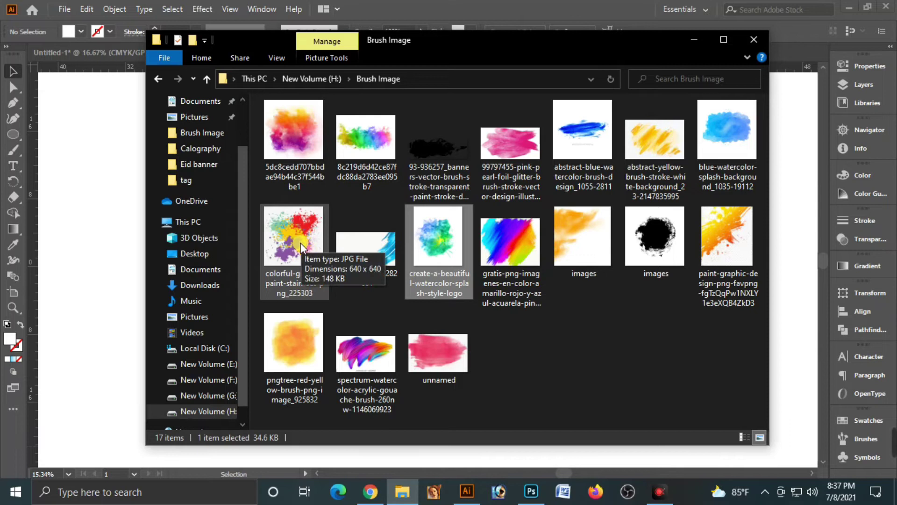
{"action": "mouse_move", "coordinate": [299, 243]}
{"action": "left_mouse_down"}
{"action": "mouse_move", "coordinate": [883, 102]}
{"action": "mouse_move", "coordinate": [801, 52]}
{"action": "left_mouse_up"}
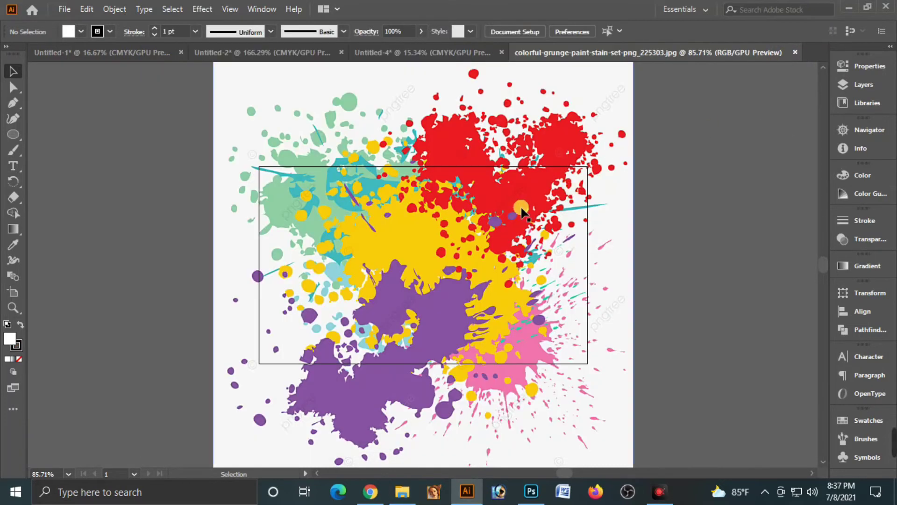
- Trace the paint splatter image with the 16 Colors preset, expand the tracing, and ungroup it
{"action": "left_click", "coordinate": [356, 177]}
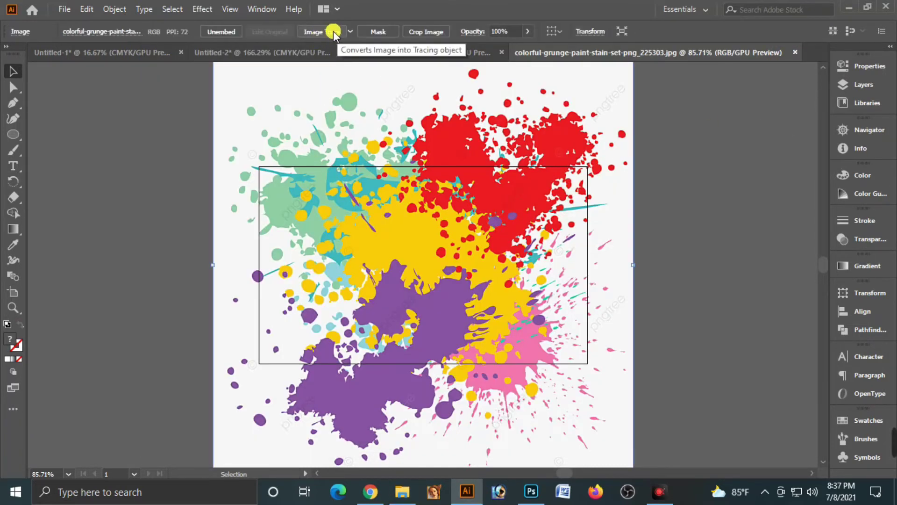
{"action": "left_click", "coordinate": [350, 31]}
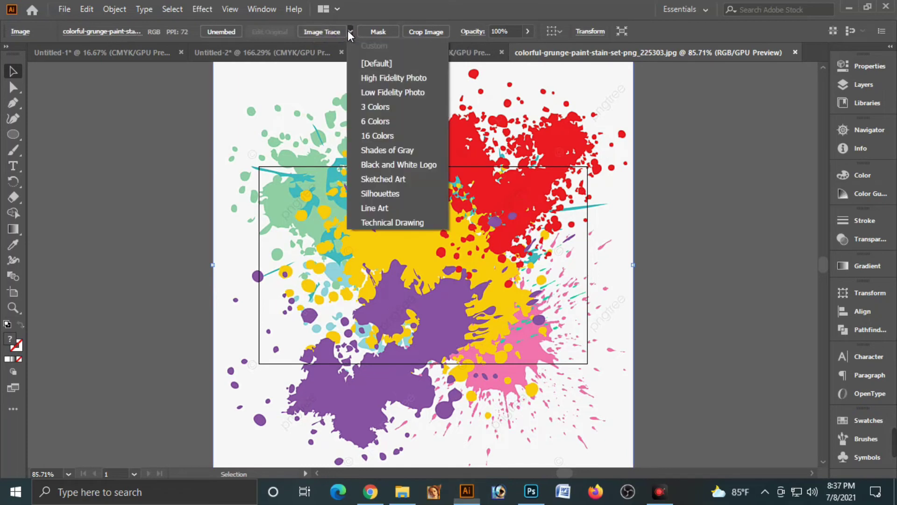
{"action": "left_click", "coordinate": [379, 136]}
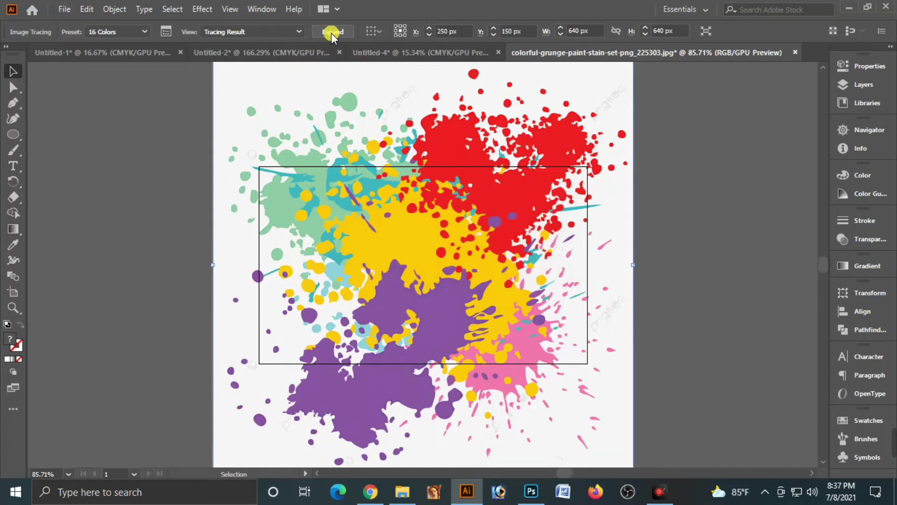
{"action": "left_click", "coordinate": [336, 32]}
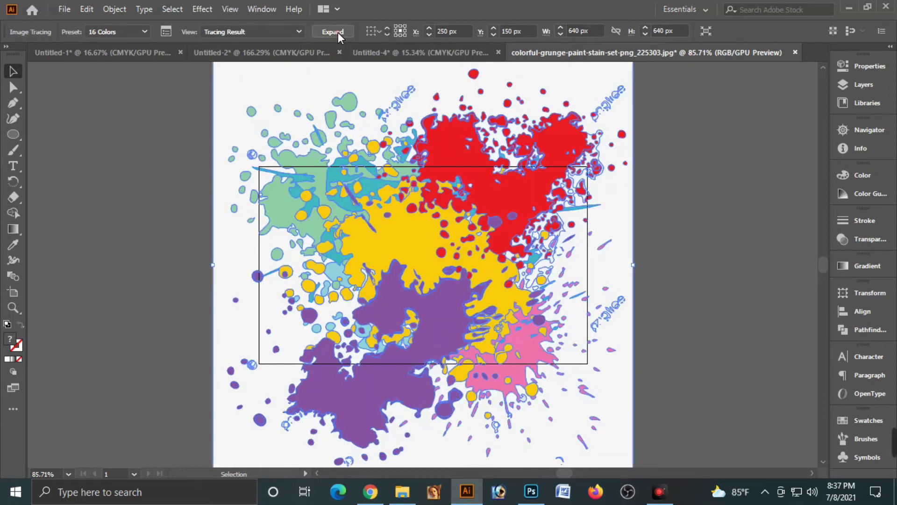
{"action": "right_click", "coordinate": [444, 182]}
{"action": "left_click", "coordinate": [502, 290]}
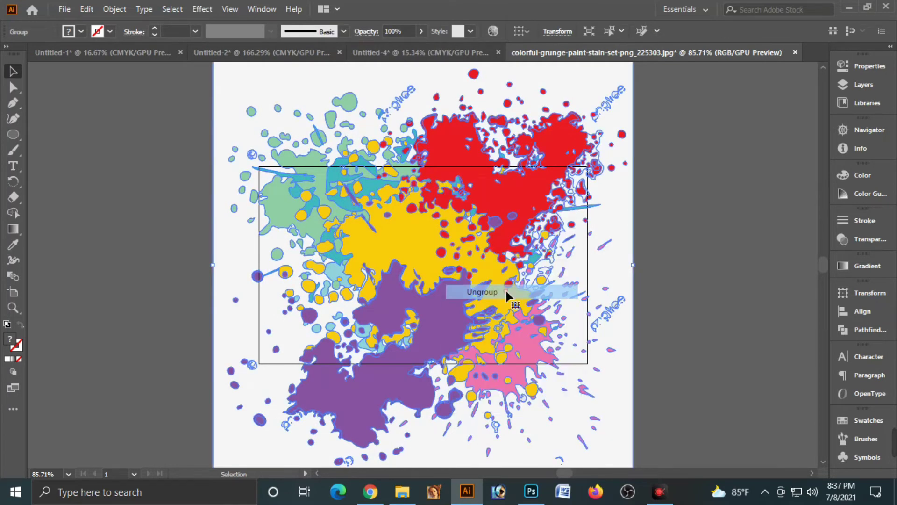
- Delete the white background and the larger watermark remnants around the paint splatter
{"action": "left_click", "coordinate": [678, 261]}
{"action": "left_click", "coordinate": [626, 262]}
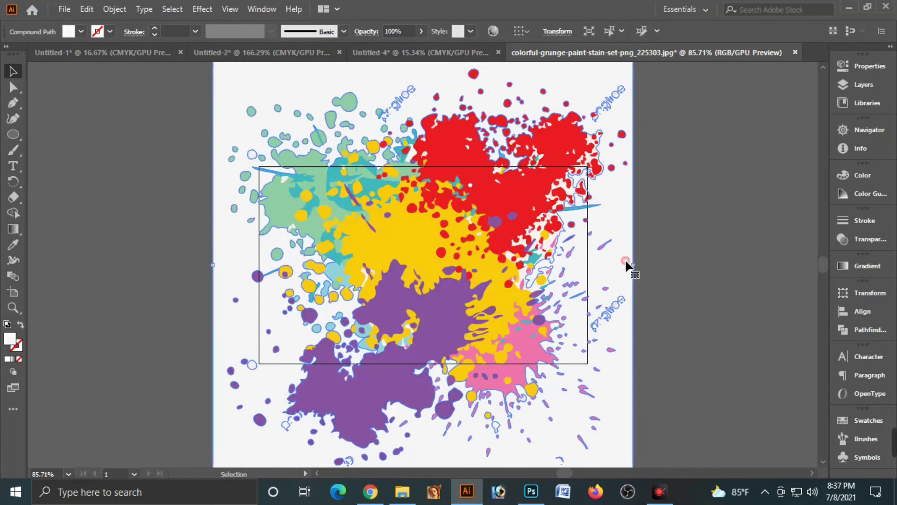
{"action": "key", "text": "Delete"}
{"action": "left_click", "coordinate": [617, 95]}
{"action": "key", "text": "Delete"}
{"action": "left_click", "coordinate": [615, 299]}
{"action": "key", "text": "Delete"}
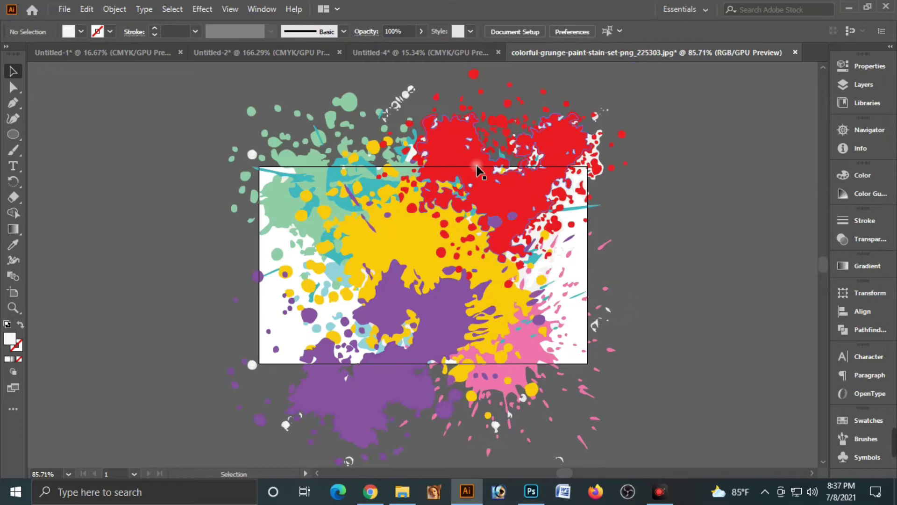
{"action": "left_click", "coordinate": [402, 94]}
{"action": "key", "text": "Delete"}
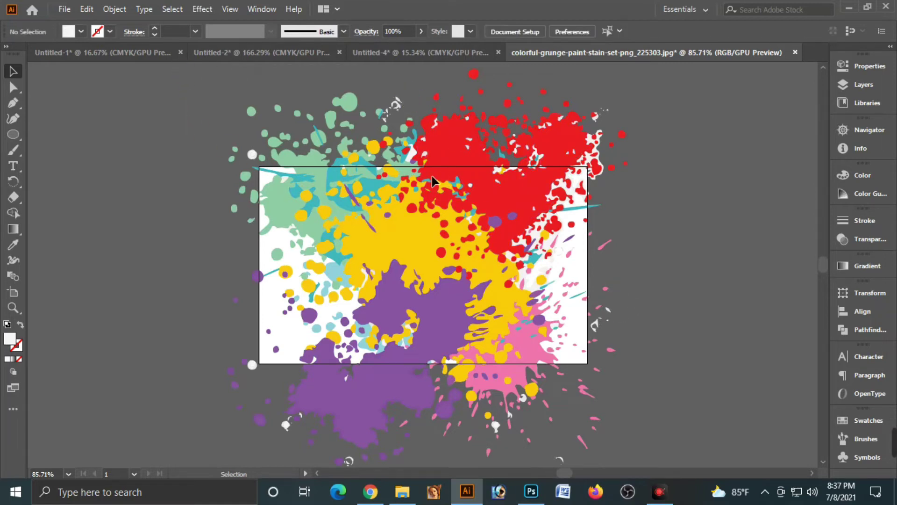
- Select all of the remaining paint splatter artwork and cut it from the traced image document
{"action": "left_click_drag", "start_coordinate": [645, 439], "coordinate": [671, 206]}
{"action": "left_click_drag", "start_coordinate": [448, 225], "coordinate": [555, 457]}
{"action": "left_click", "coordinate": [326, 224]}
{"action": "key", "text": "a"}
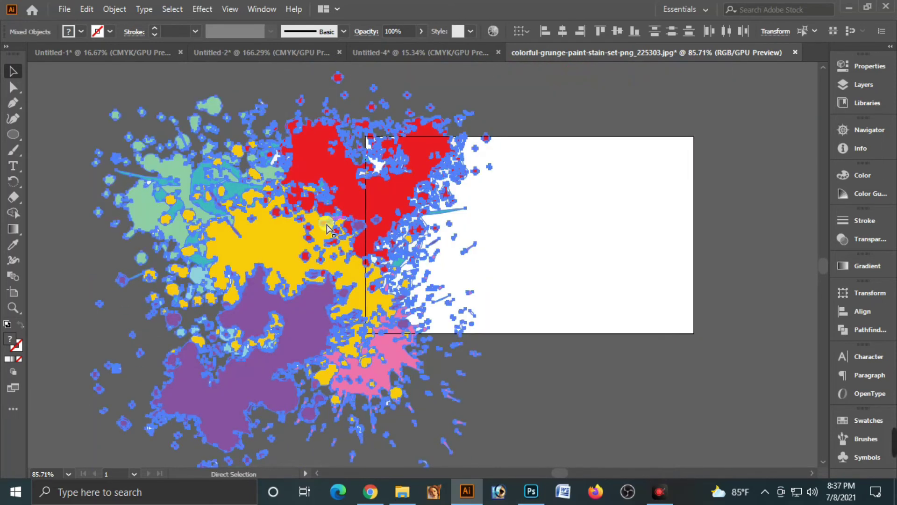
{"action": "key", "text": "Delete"}
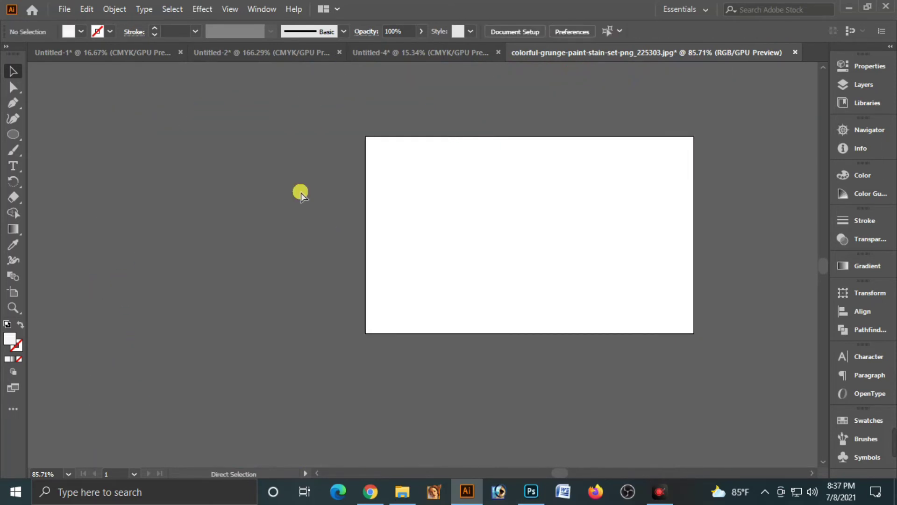
- Paste the splatter into the Untitled-4 banner, place it between the mandala and the banner's center, and enlarge it
{"action": "left_click", "coordinate": [384, 52]}
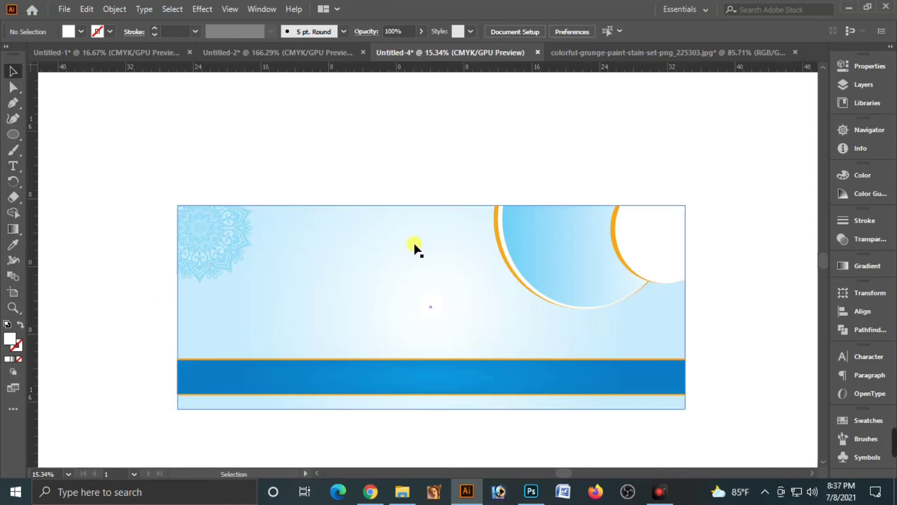
{"action": "key", "text": "ctrl+v"}
{"action": "key", "text": "v"}
{"action": "left_click_drag", "start_coordinate": [429, 272], "coordinate": [341, 284]}
{"action": "mouse_move", "coordinate": [379, 326]}
{"action": "left_mouse_down"}
{"action": "mouse_move", "coordinate": [409, 349]}
{"action": "mouse_move", "coordinate": [401, 347]}
{"action": "left_mouse_up"}
{"action": "left_click_drag", "start_coordinate": [344, 280], "coordinate": [337, 279]}
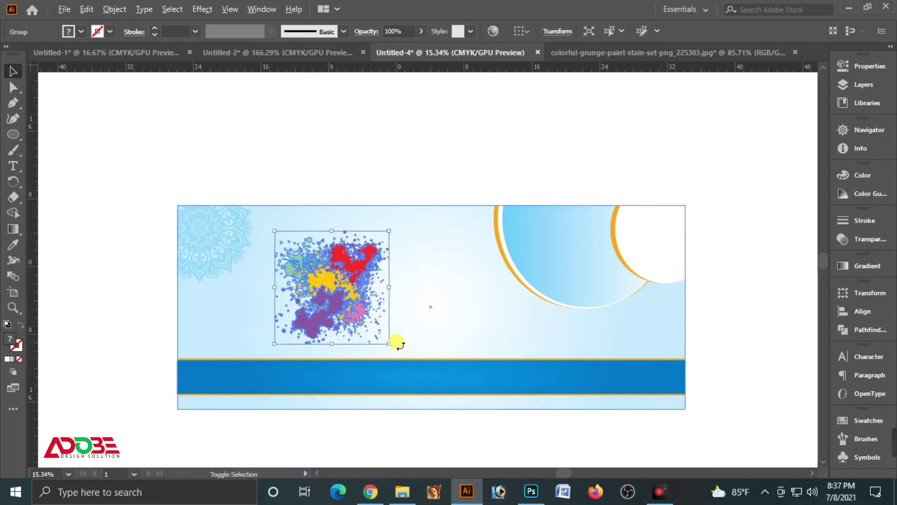
{"action": "left_click_drag", "start_coordinate": [393, 346], "coordinate": [400, 352]}
- Place a copy of the splatter directly to the right of the original and group the two
{"action": "left_click_drag", "start_coordinate": [330, 291], "coordinate": [444, 294]}
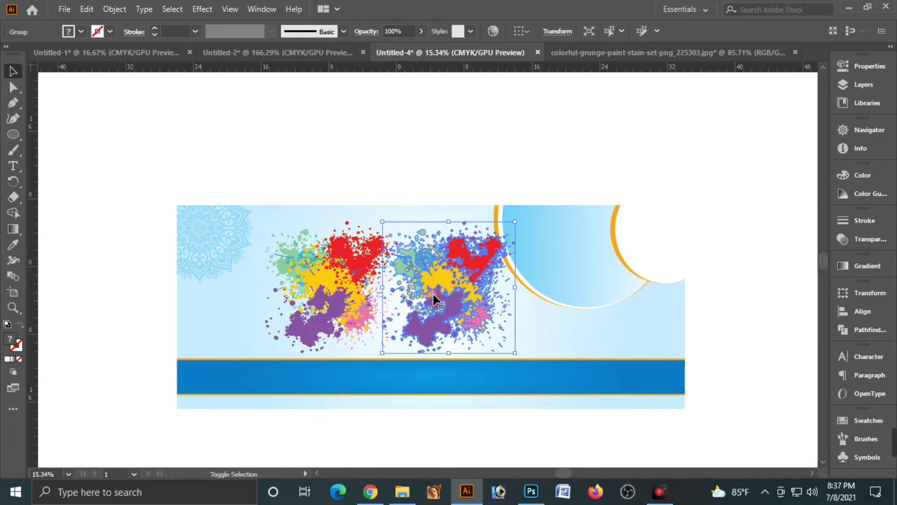
{"action": "left_click", "coordinate": [345, 290], "text": "shift"}
{"action": "key", "text": "ctrl+g"}
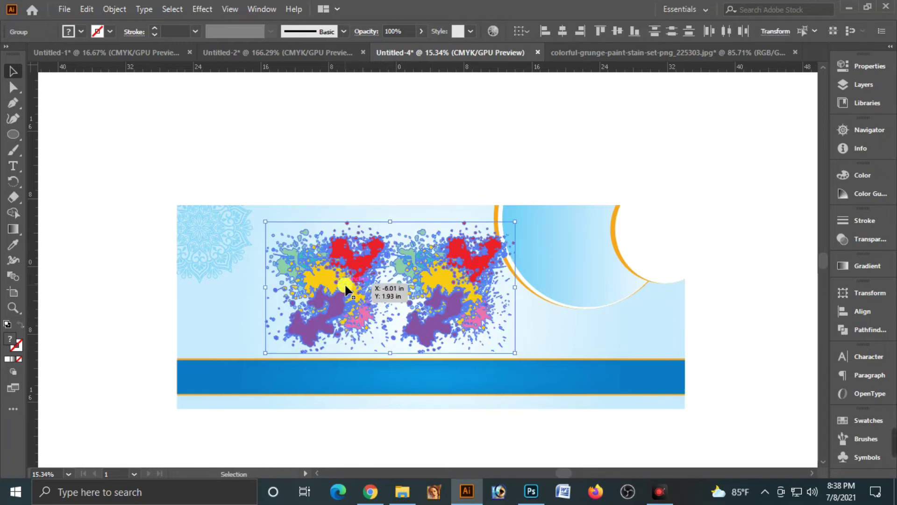
{"action": "key", "text": "ctrl+shift+["}
{"action": "key", "text": "ctrl+]"}
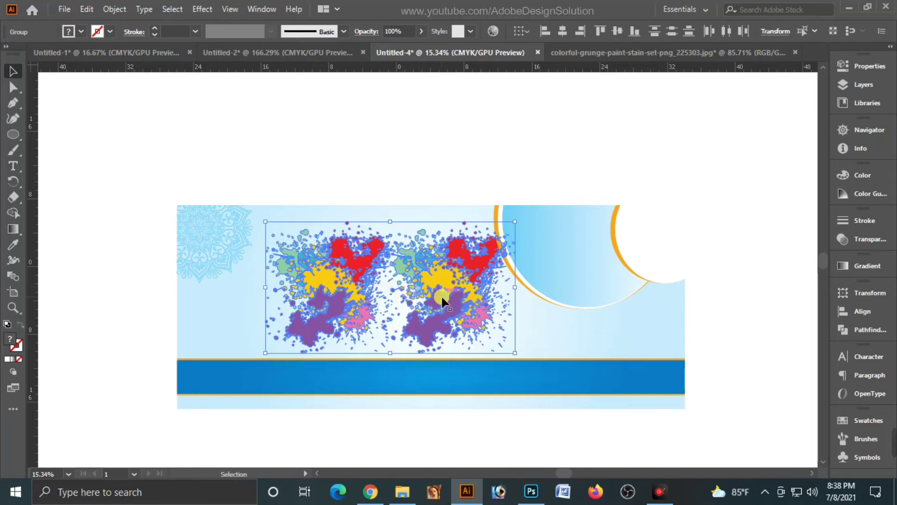
{"action": "key", "text": "ctrl+g"}
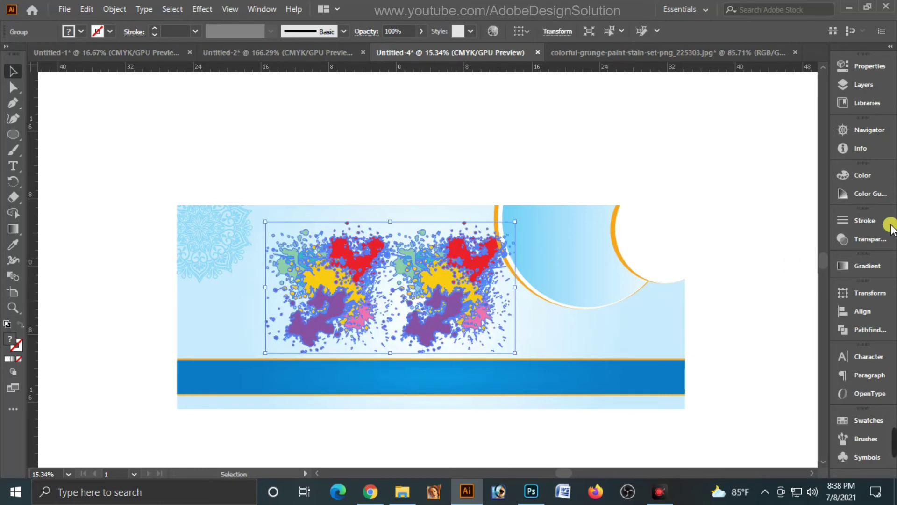
- Set the opacity of the grouped paint splatters to 10%
{"action": "left_click", "coordinate": [867, 244]}
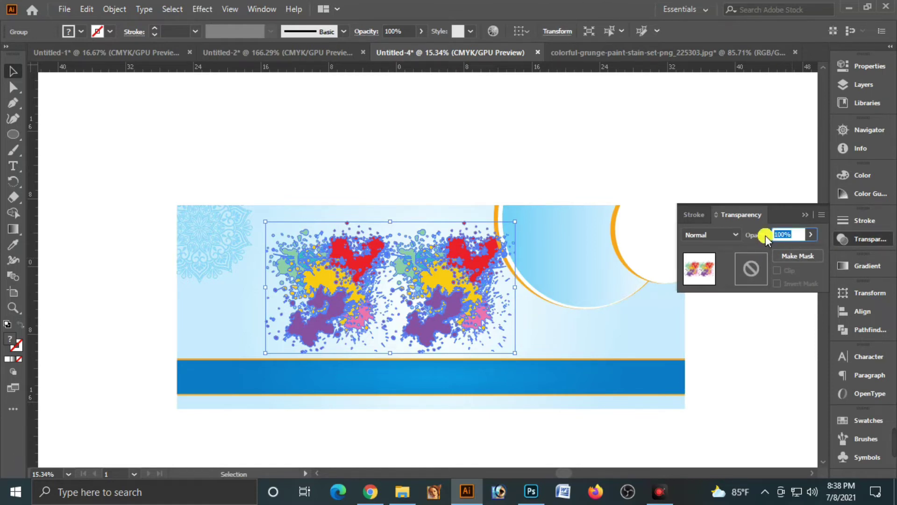
{"action": "type", "text": "2"}
{"action": "key", "text": "Return"}
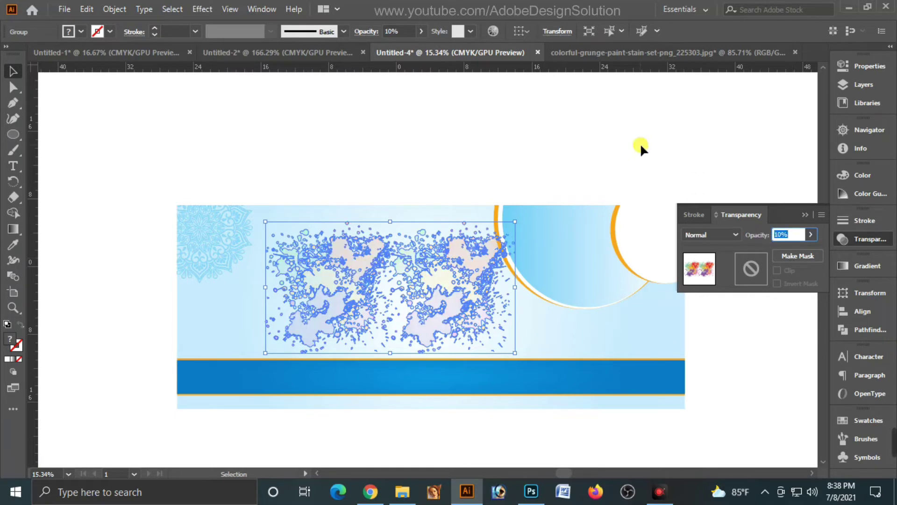
{"action": "left_click", "coordinate": [640, 143]}
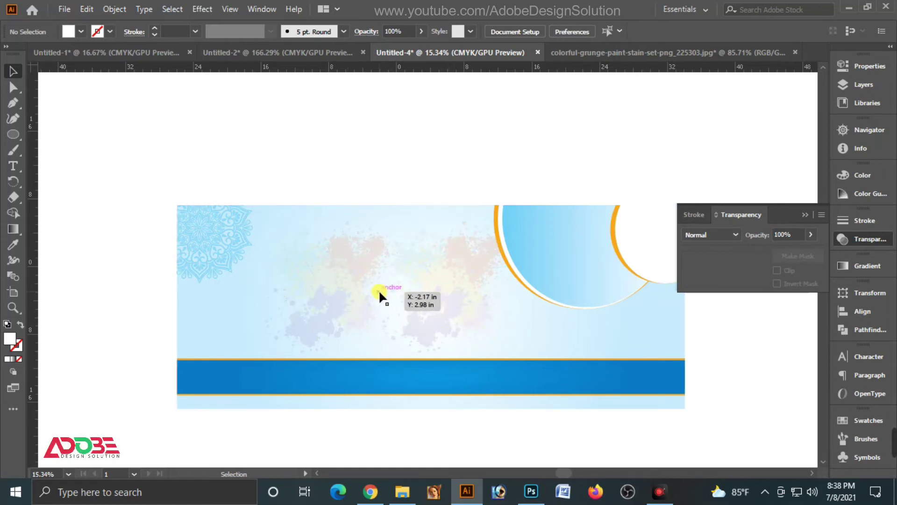
{"action": "left_click", "coordinate": [805, 214]}
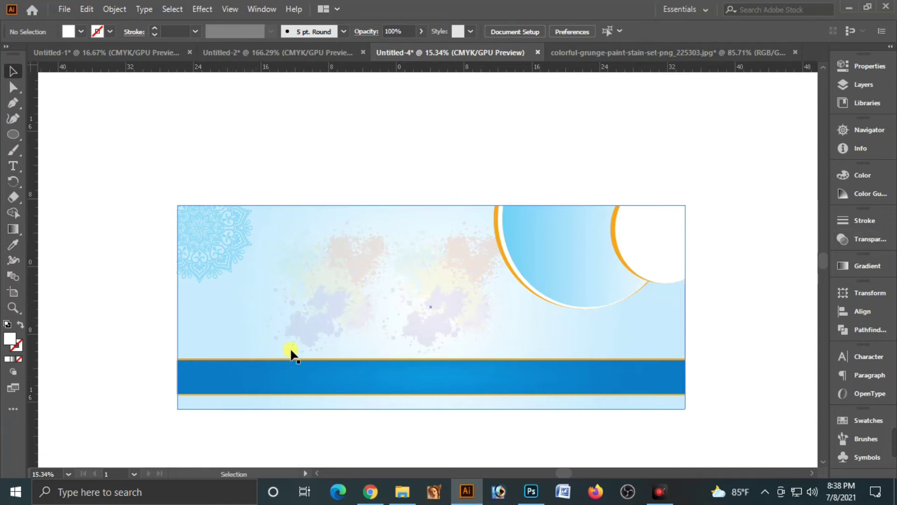
- Switch to Chrome and preview the brown bull and man cartoon in the cow cartoon image results
{"action": "left_click", "coordinate": [369, 491]}
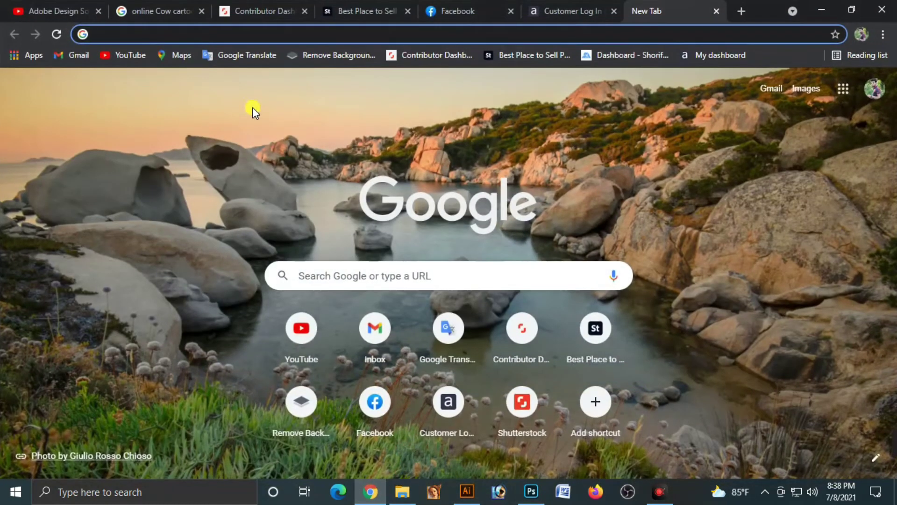
{"action": "left_click", "coordinate": [164, 5]}
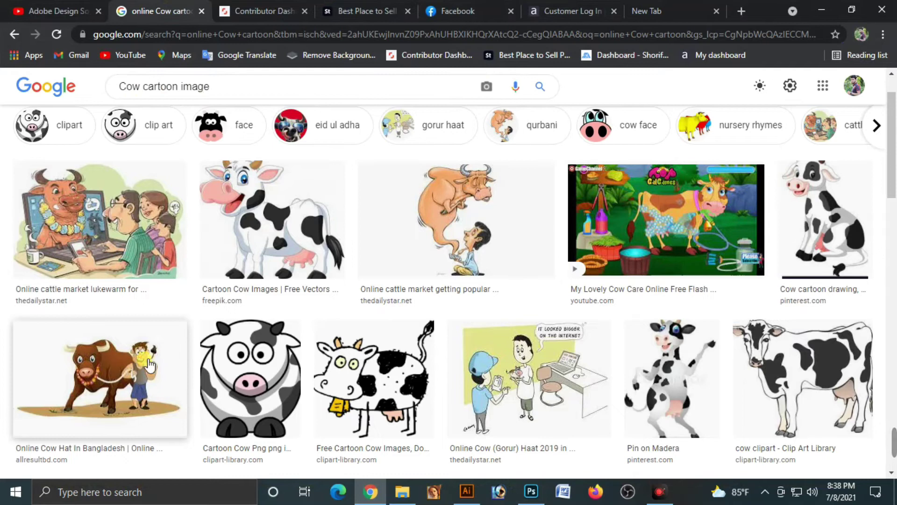
{"action": "left_click", "coordinate": [132, 369]}
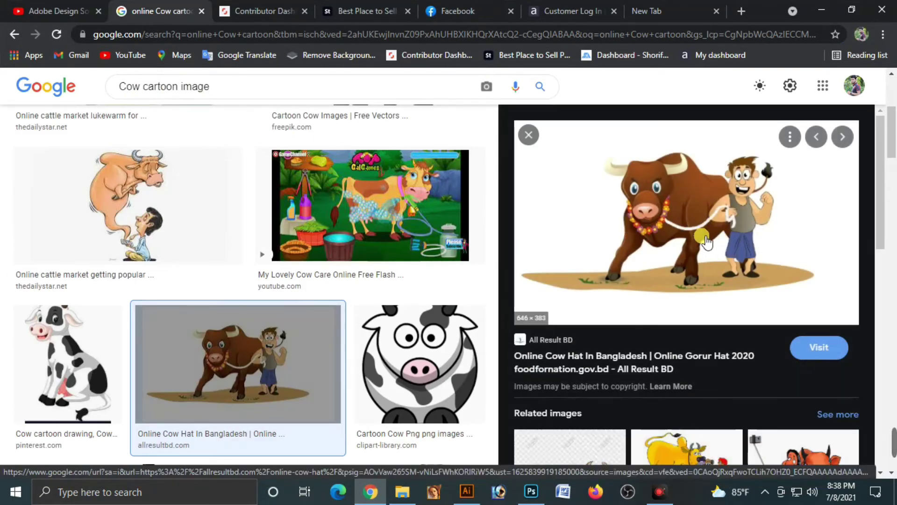
- Return to Illustrator, cut the bull and man image from Untitled-2, and paste it into the Untitled-4 banner below the mandala
{"action": "mouse_move", "coordinate": [466, 498]}
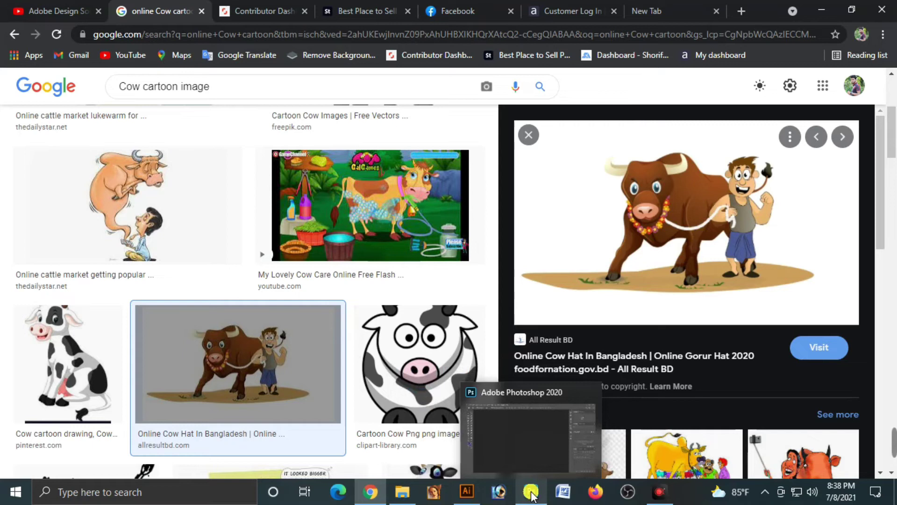
{"action": "left_click", "coordinate": [466, 494]}
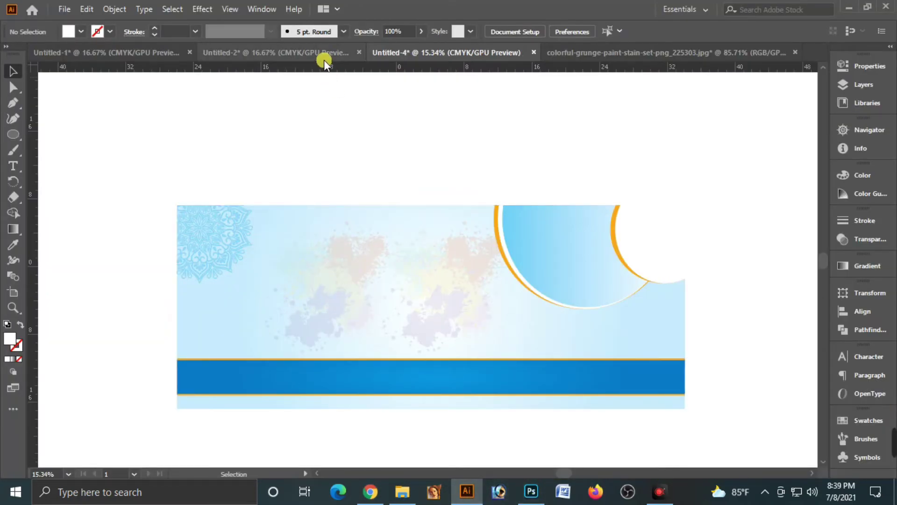
{"action": "left_click", "coordinate": [319, 50]}
{"action": "left_click", "coordinate": [396, 281]}
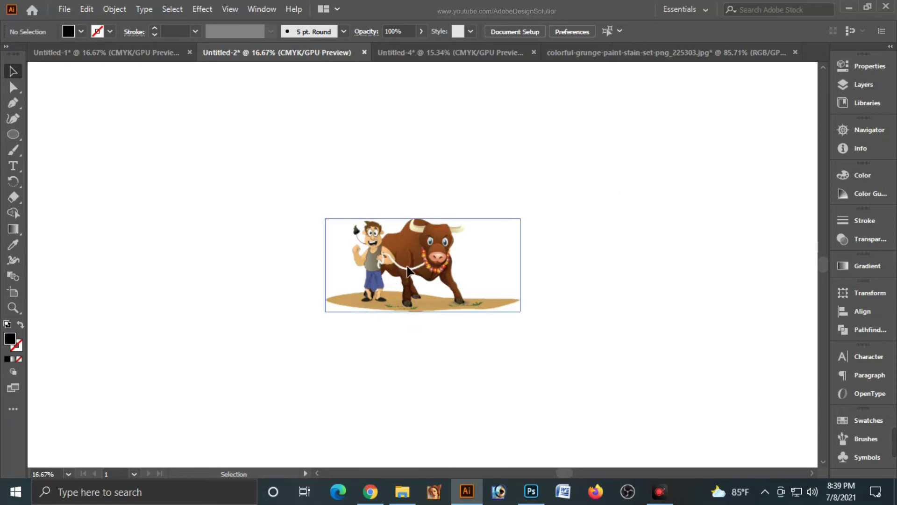
{"action": "key", "text": "ctrl+x"}
{"action": "left_click", "coordinate": [446, 52]}
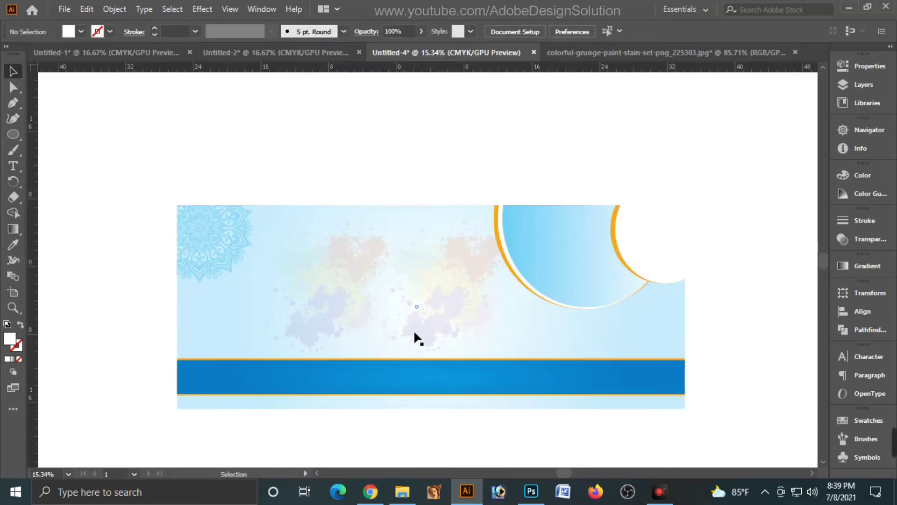
{"action": "key", "text": "ctrl+v"}
{"action": "left_click_drag", "start_coordinate": [405, 260], "coordinate": [263, 310]}
- Align the bull and man image with the left edge of the banner background
{"action": "left_click", "coordinate": [186, 309], "text": "shift"}
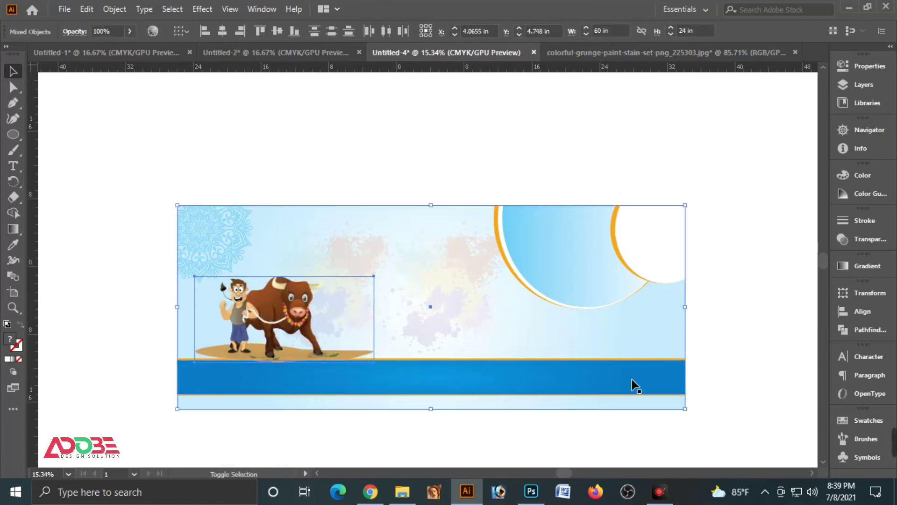
{"action": "left_click", "coordinate": [863, 311]}
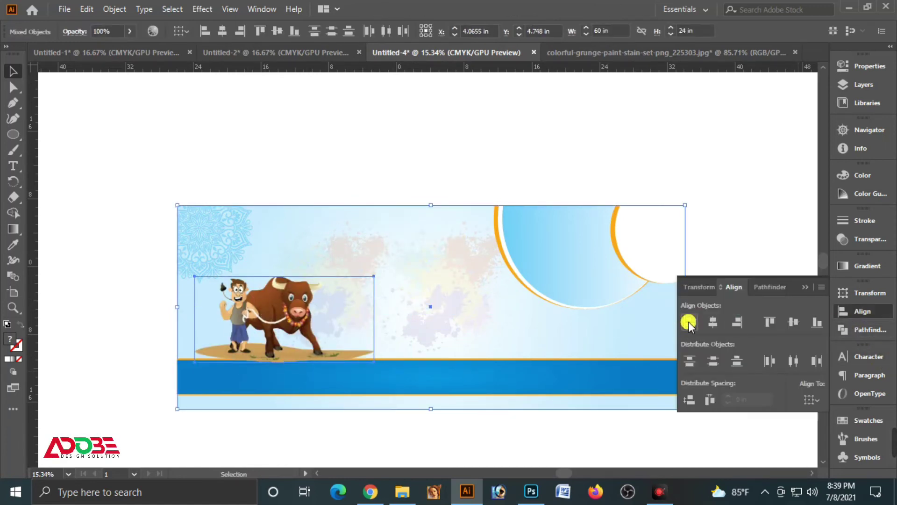
{"action": "left_click", "coordinate": [689, 323]}
{"action": "left_click", "coordinate": [148, 342]}
- Raise the bull and man image so its ground rests just above the blue strip's orange edge
{"action": "left_click", "coordinate": [258, 329]}
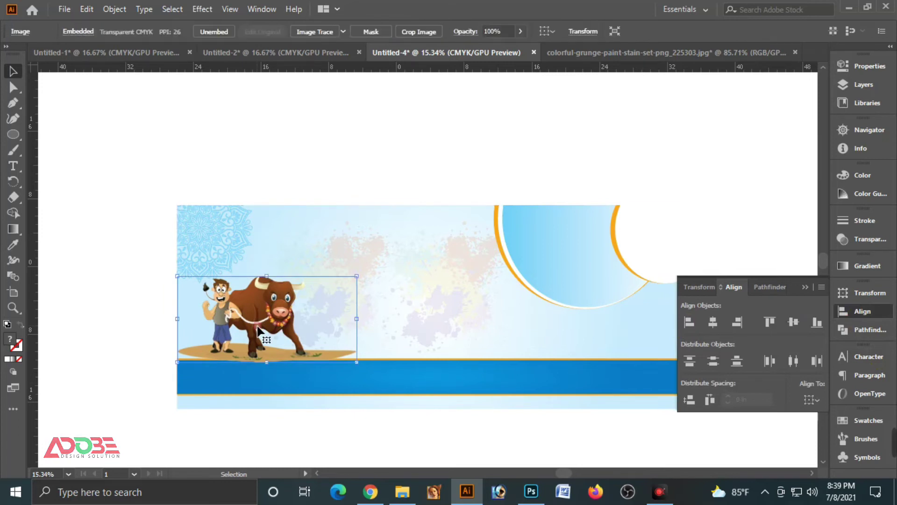
{"action": "key", "text": "shift+Up"}
{"action": "key", "text": "shift+Up"}
{"action": "key", "text": "shift+Up"}
{"action": "key", "text": "shift+Up"}
{"action": "key", "text": "shift+Up"}
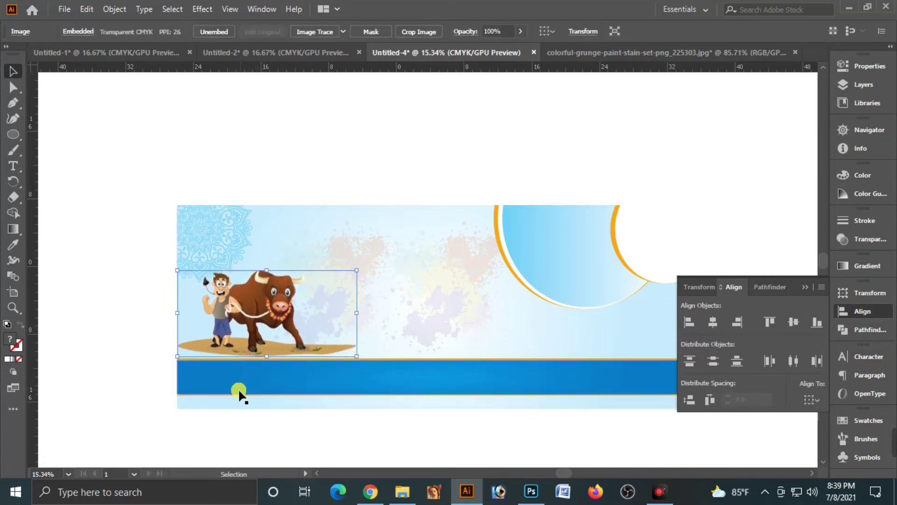
{"action": "left_click", "coordinate": [134, 301]}
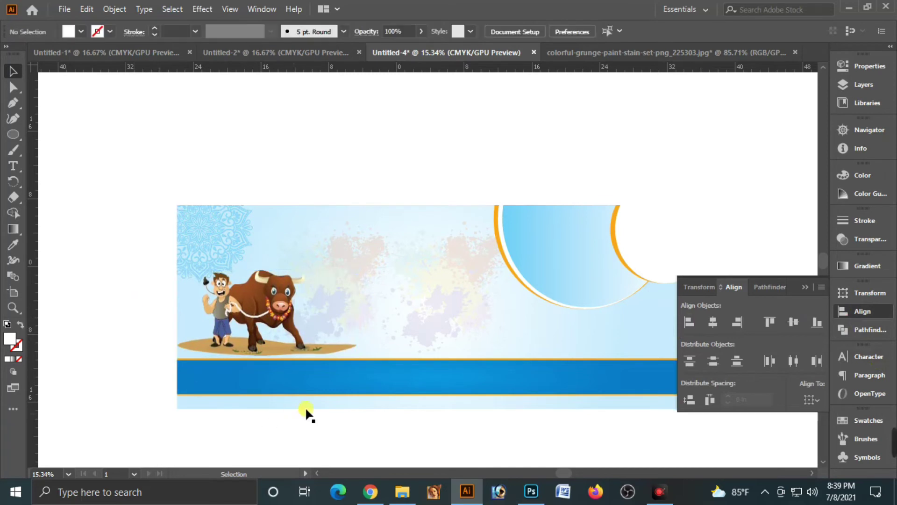
{"action": "left_click", "coordinate": [272, 321]}
{"action": "left_click_drag", "start_coordinate": [227, 350], "coordinate": [227, 352]}
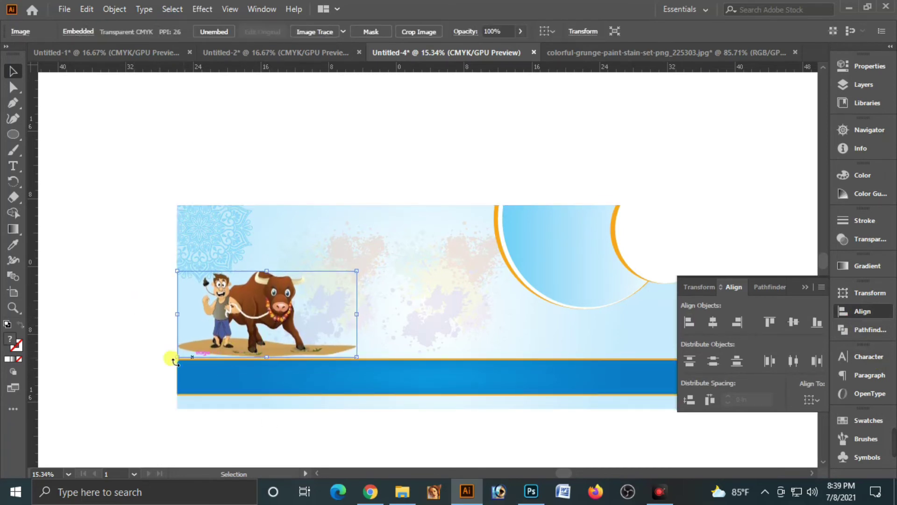
{"action": "left_click", "coordinate": [118, 310]}
{"action": "left_click", "coordinate": [805, 287]}
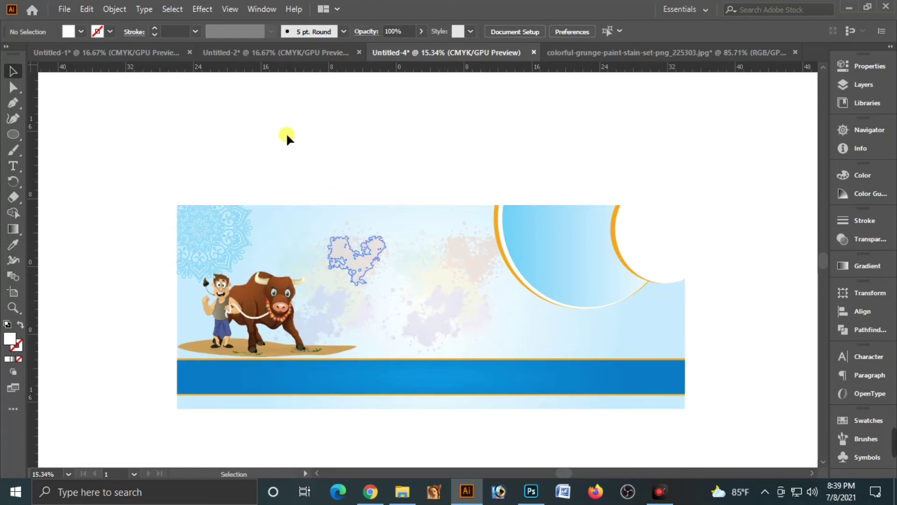
- Cut the Bengali Eid greeting text from Untitled-2, paste it into the Untitled-4 banner, and place it beside the bull
{"action": "left_click", "coordinate": [282, 51]}
{"action": "left_click", "coordinate": [569, 371]}
{"action": "left_click", "coordinate": [409, 53]}
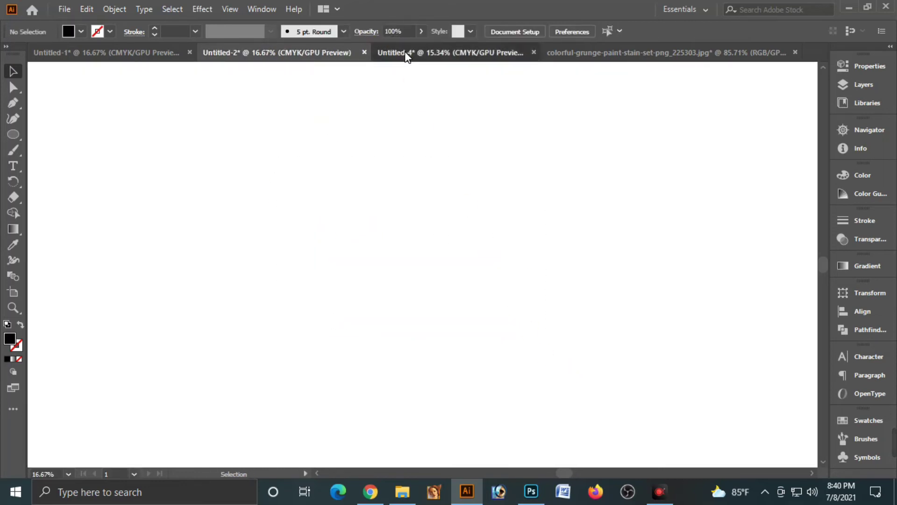
{"action": "key", "text": "ctrl+v"}
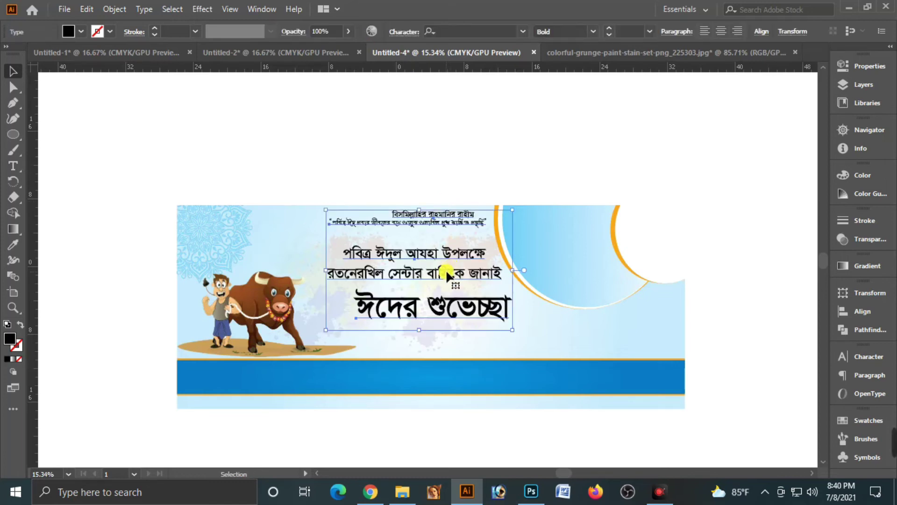
{"action": "left_click_drag", "start_coordinate": [441, 269], "coordinate": [430, 293]}
- Move the Bismillah line up to the banner's top edge and raise the remaining text blocks slightly
{"action": "left_click", "coordinate": [449, 151]}
{"action": "left_click_drag", "start_coordinate": [433, 236], "coordinate": [428, 210]}
{"action": "left_click", "coordinate": [453, 179]}
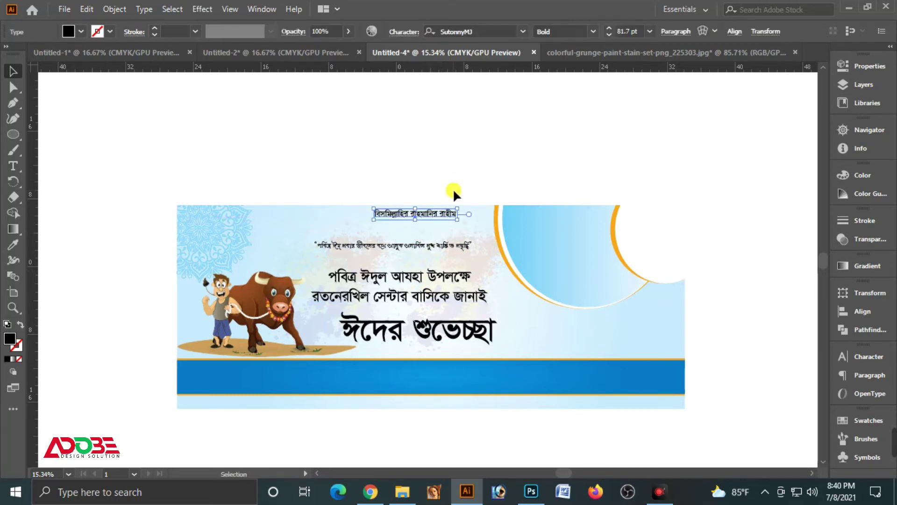
{"action": "left_click", "coordinate": [393, 332]}
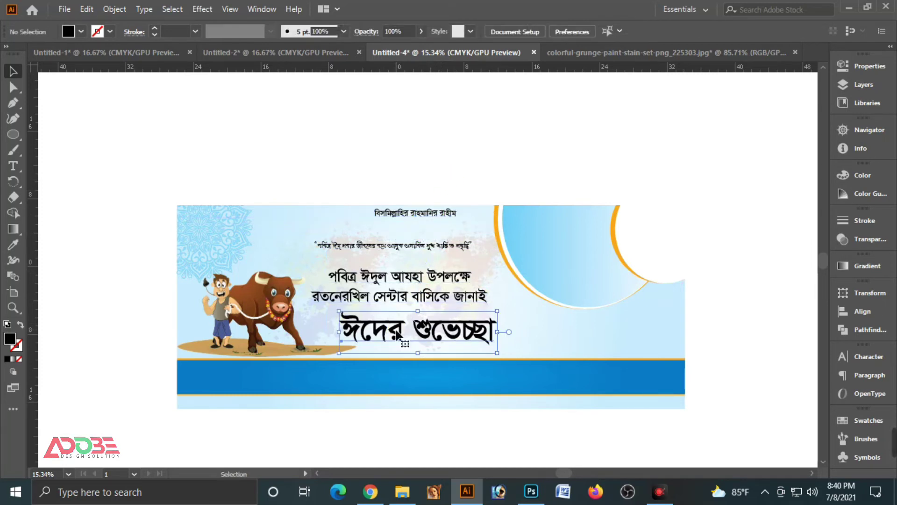
{"action": "left_click", "coordinate": [391, 245], "text": "shift"}
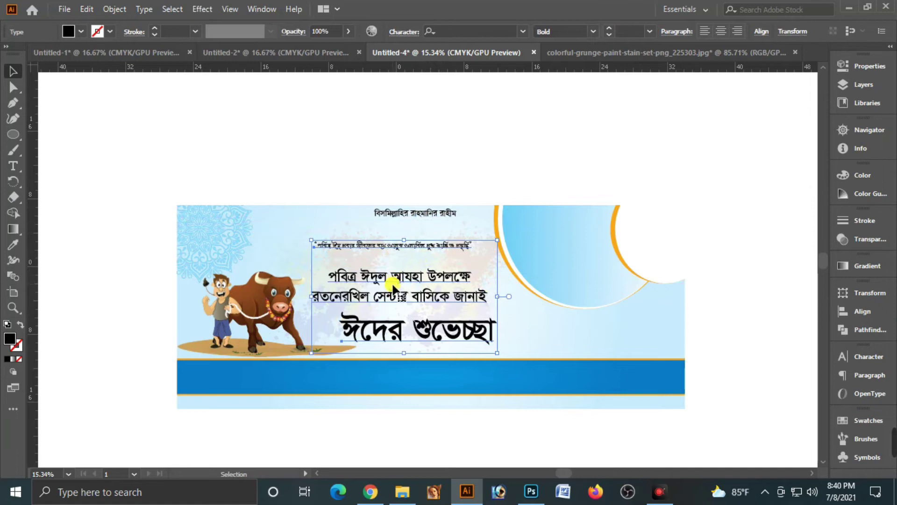
{"action": "left_click", "coordinate": [513, 152]}
- Fill the large "ঈদের শুভেচ্ছা" heading with red, using 100% magenta and 100% yellow
{"action": "left_click", "coordinate": [424, 330]}
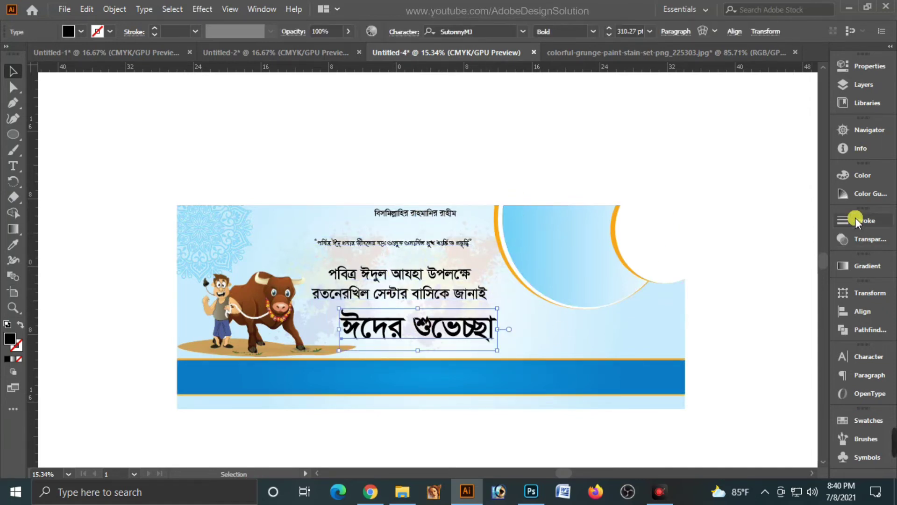
{"action": "left_click", "coordinate": [862, 176]}
{"action": "left_click", "coordinate": [703, 258]}
{"action": "left_click_drag", "start_coordinate": [725, 207], "coordinate": [820, 213]}
{"action": "left_click_drag", "start_coordinate": [724, 225], "coordinate": [818, 224]}
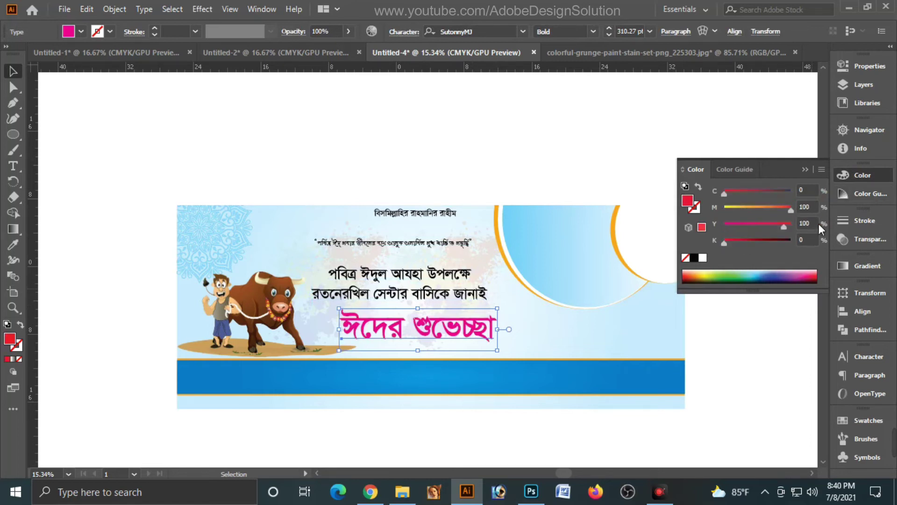
- Fill the two-line text above the red heading with purple, using 50% cyan and 100% magenta
{"action": "left_click", "coordinate": [379, 297]}
{"action": "left_click", "coordinate": [703, 258]}
{"action": "left_click", "coordinate": [790, 207]}
{"action": "left_click_drag", "start_coordinate": [764, 192], "coordinate": [760, 193]}
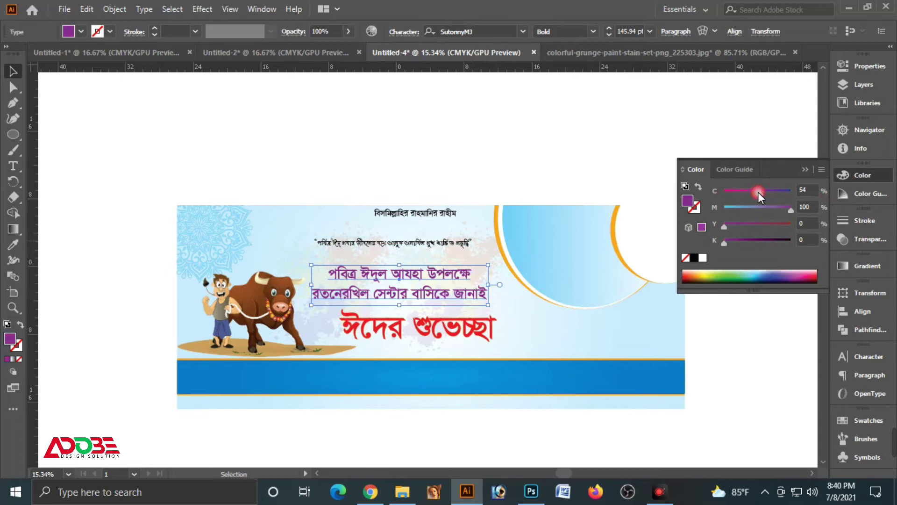
{"action": "left_click_drag", "start_coordinate": [814, 192], "coordinate": [786, 195]}
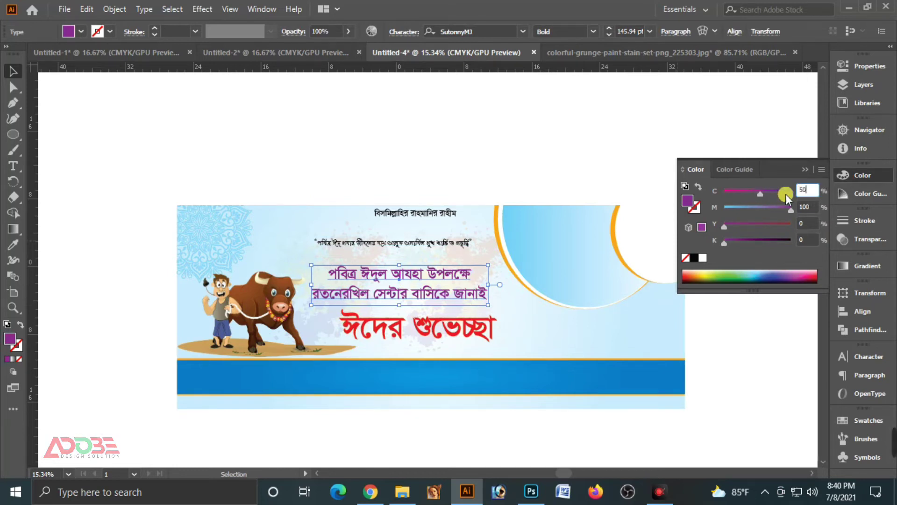
{"action": "type", "text": "50"}
{"action": "key", "text": "Return"}
{"action": "left_click", "coordinate": [806, 170]}
{"action": "left_click", "coordinate": [556, 180]}
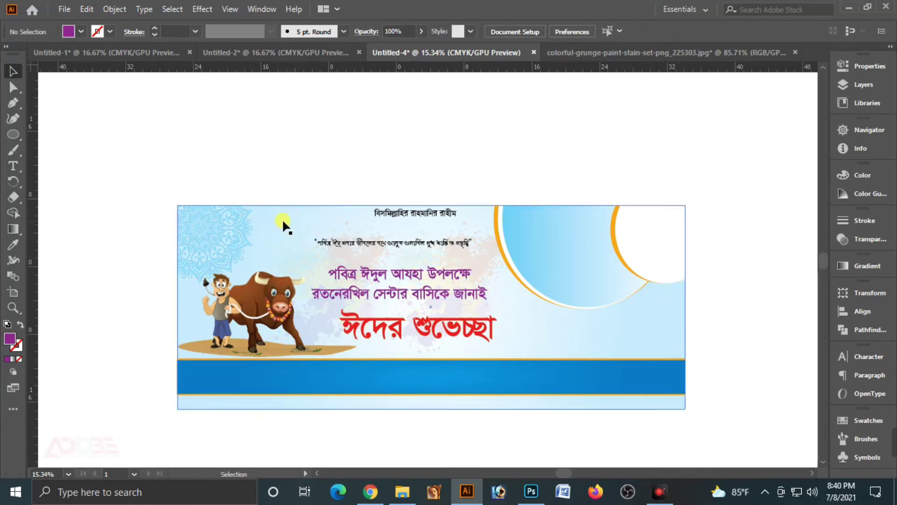
- Cut the three hanging lanterns from Untitled-2 and paste them into the Untitled-4 banner between the mandala and the text
{"action": "left_click", "coordinate": [289, 53]}
{"action": "left_click", "coordinate": [423, 261]}
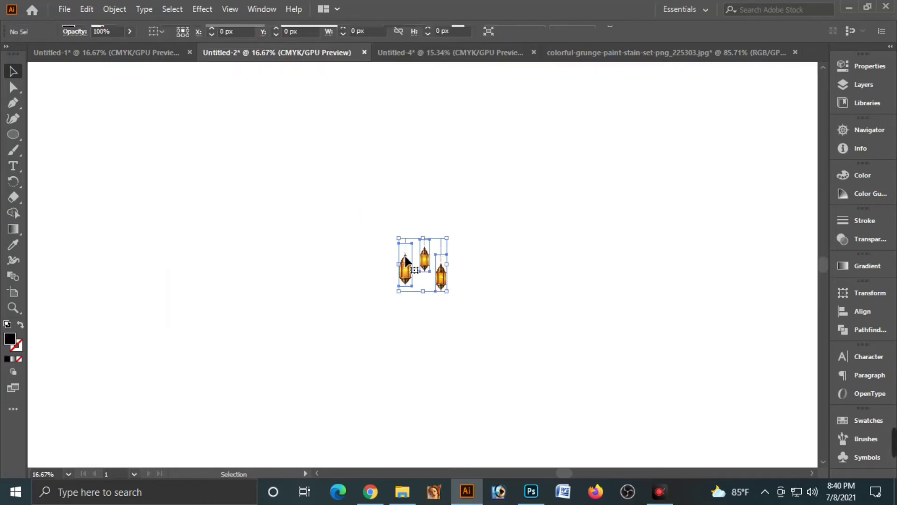
{"action": "left_click", "coordinate": [421, 215]}
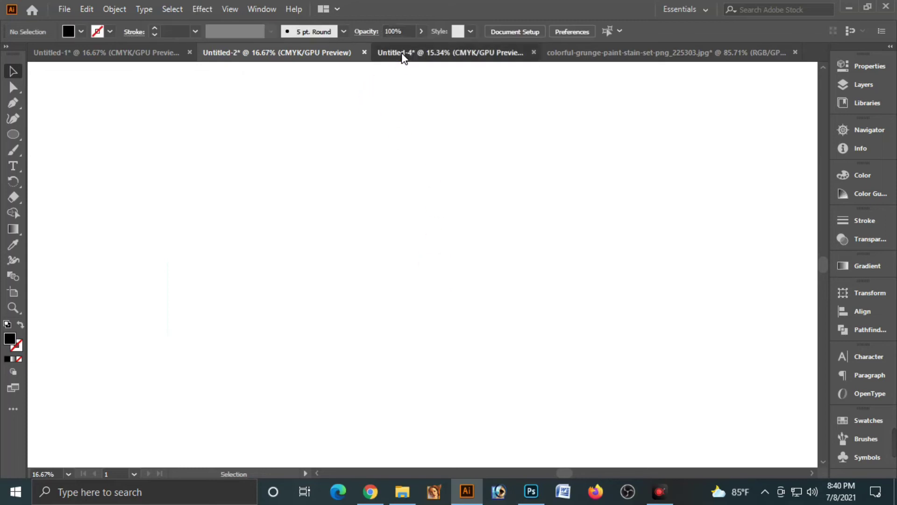
{"action": "left_click", "coordinate": [400, 53]}
{"action": "key", "text": "ctrl+v"}
{"action": "left_click_drag", "start_coordinate": [433, 265], "coordinate": [292, 233]}
- Align the lantern group with the banner's top edge and shift it slightly left toward the mandala
{"action": "left_click", "coordinate": [425, 223], "text": "shift"}
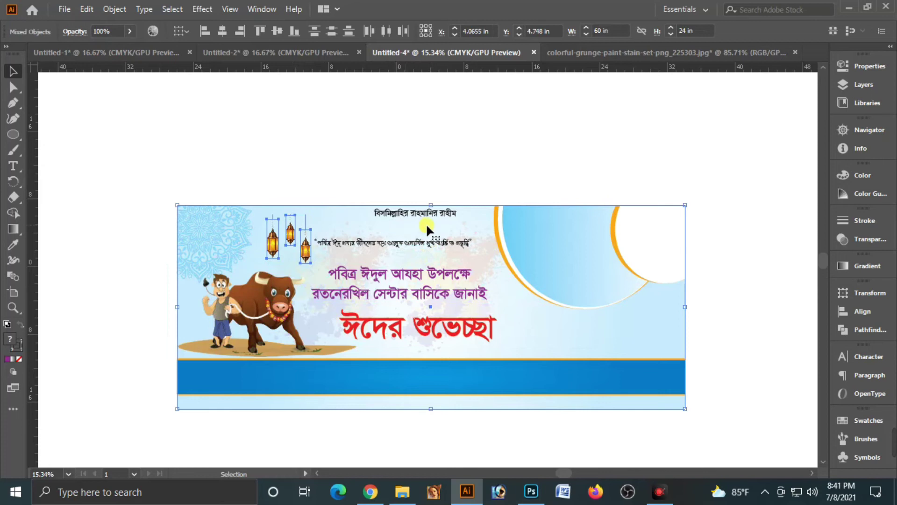
{"action": "left_click", "coordinate": [860, 311]}
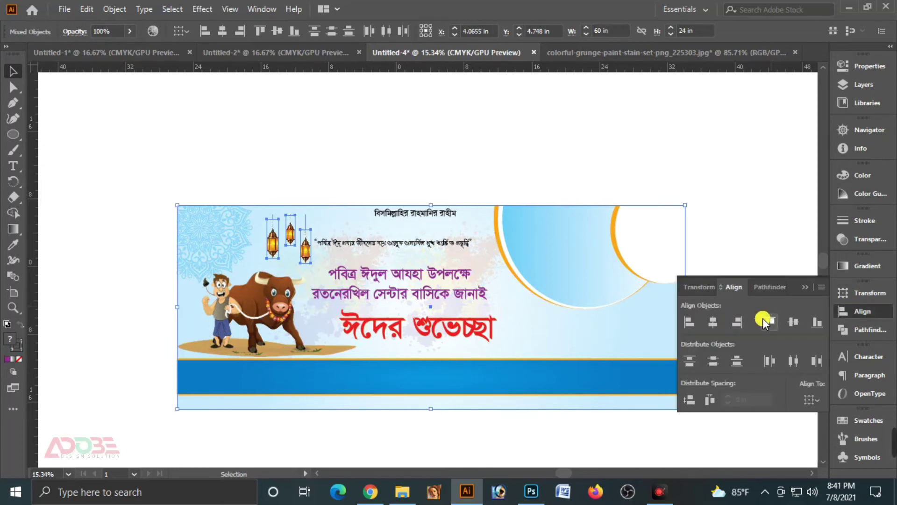
{"action": "left_click", "coordinate": [501, 161]}
{"action": "left_click", "coordinate": [306, 239]}
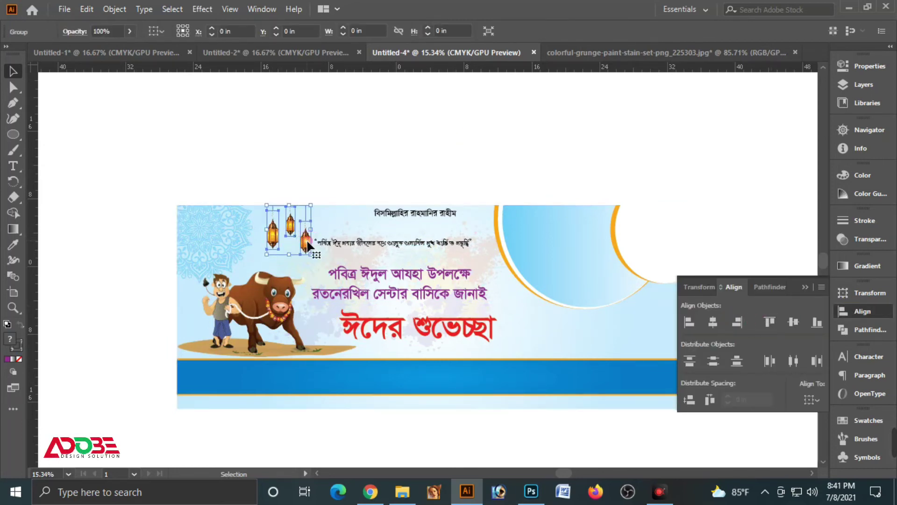
{"action": "left_click_drag", "start_coordinate": [307, 239], "coordinate": [303, 247]}
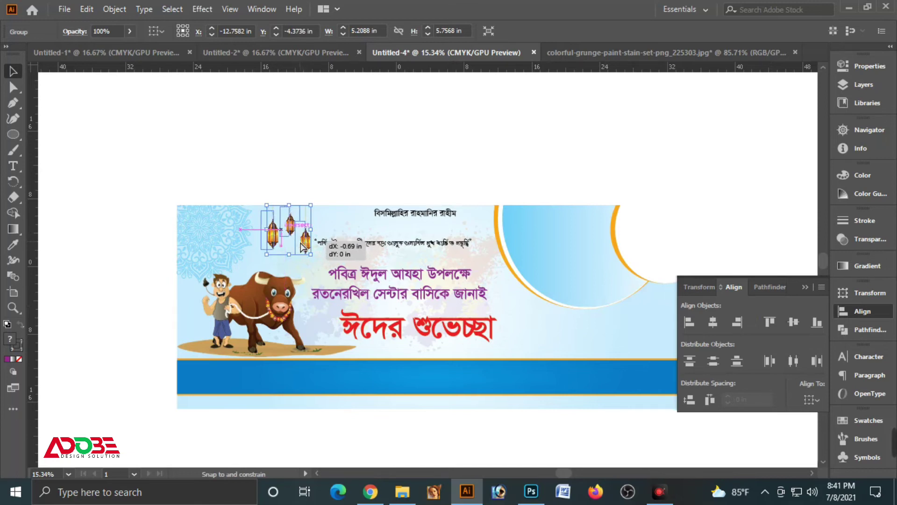
{"action": "left_click", "coordinate": [343, 149]}
{"action": "left_click", "coordinate": [805, 286]}
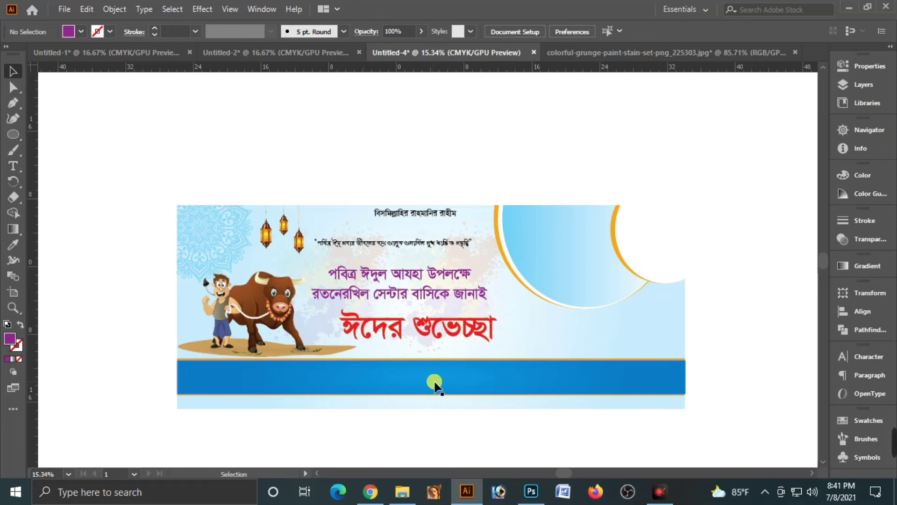
- Cut the sponsor line with its arrow and logo from Untitled-2, paste it into the Untitled-4 banner, and place it on the blue strip
{"action": "left_click", "coordinate": [255, 53]}
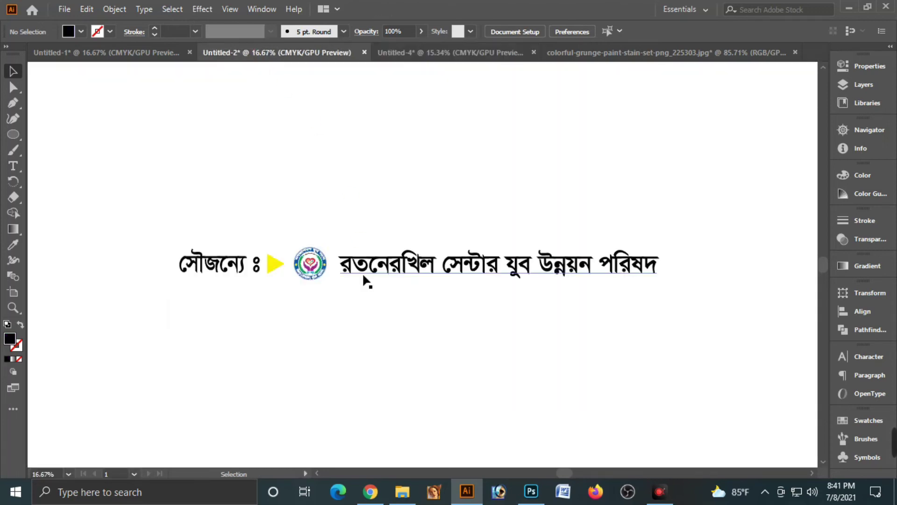
{"action": "left_click", "coordinate": [337, 265]}
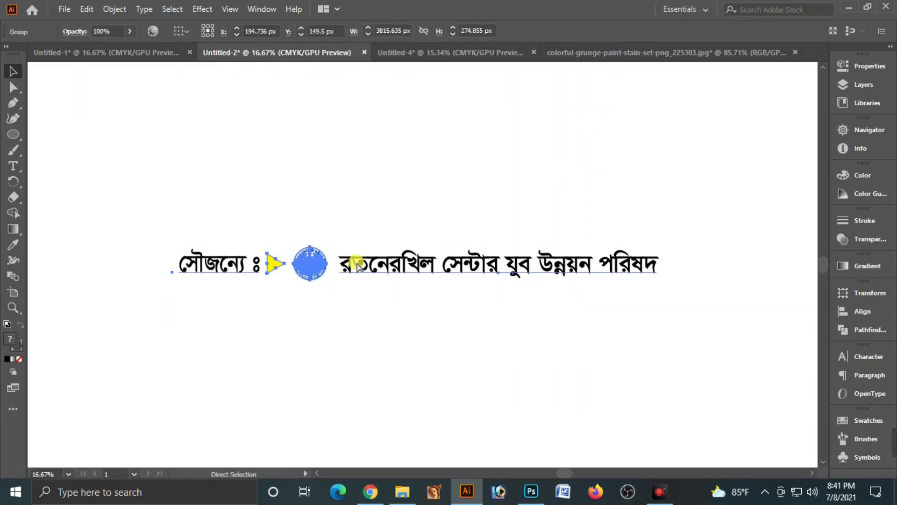
{"action": "key", "text": "ctrl+x"}
{"action": "left_click", "coordinate": [409, 53]}
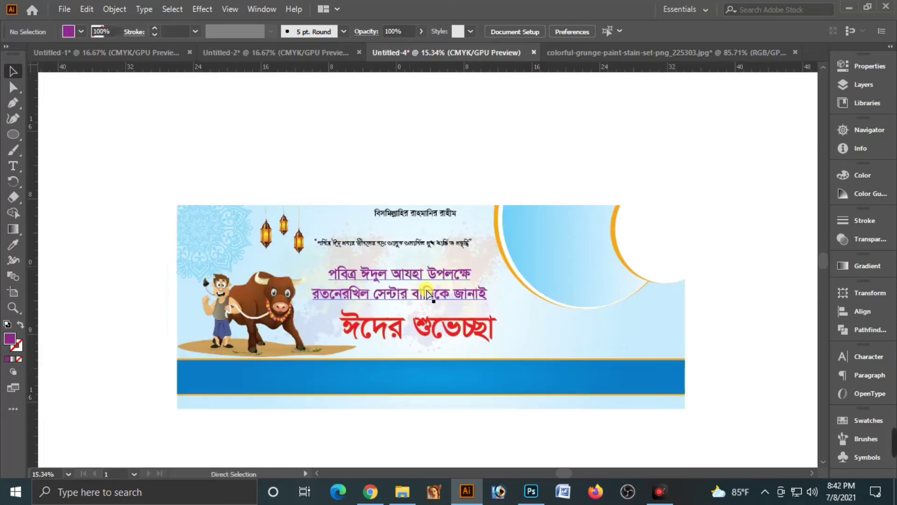
{"action": "key", "text": "ctrl+v"}
{"action": "left_click_drag", "start_coordinate": [456, 272], "coordinate": [479, 398]}
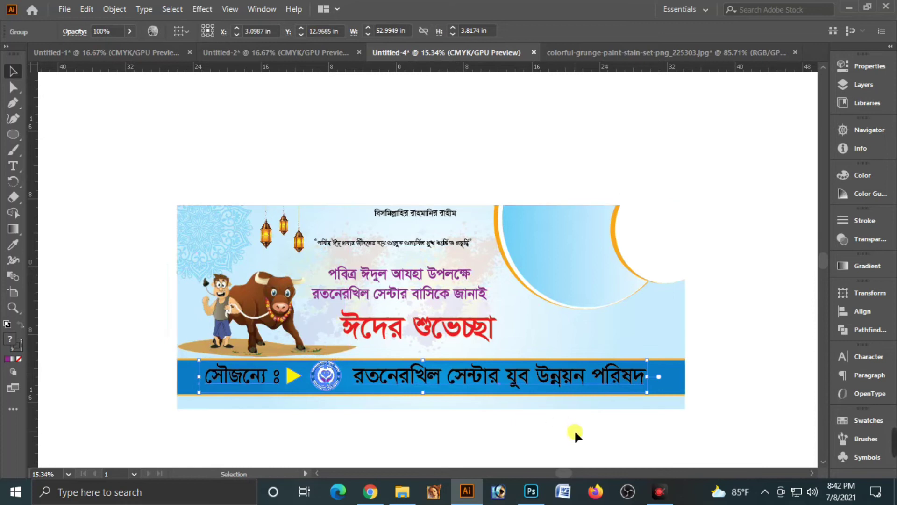
- Ungroup the sponsor line on the blue strip so its texts, arrow and logo can be edited separately
{"action": "left_click", "coordinate": [746, 358]}
{"action": "left_click", "coordinate": [526, 374]}
{"action": "right_click", "coordinate": [526, 371]}
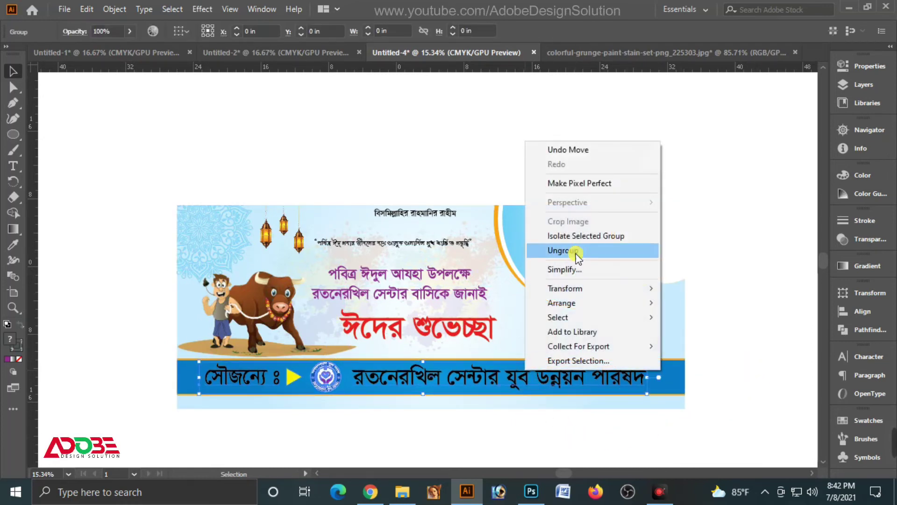
{"action": "left_click", "coordinate": [575, 254]}
- Fill both Bengali texts of the sponsor line, before the arrow and after the logo, with white
{"action": "left_click", "coordinate": [617, 380]}
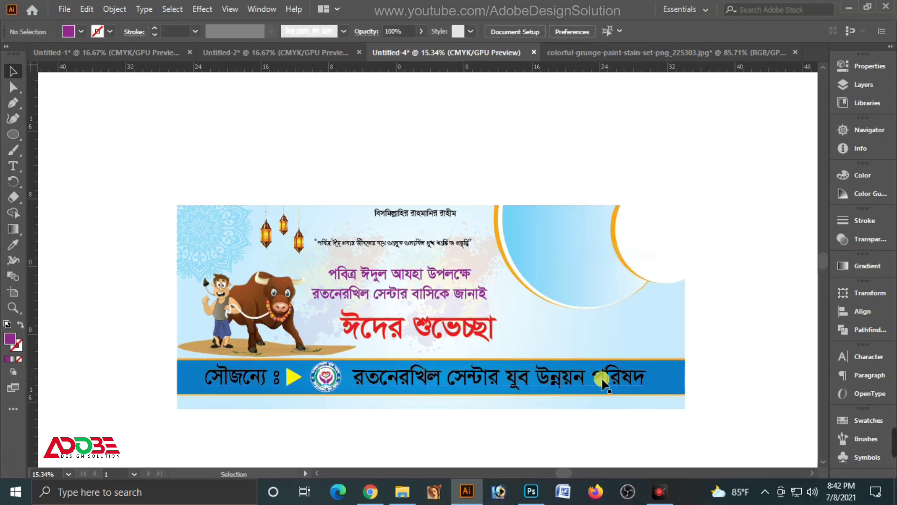
{"action": "left_click", "coordinate": [850, 180]}
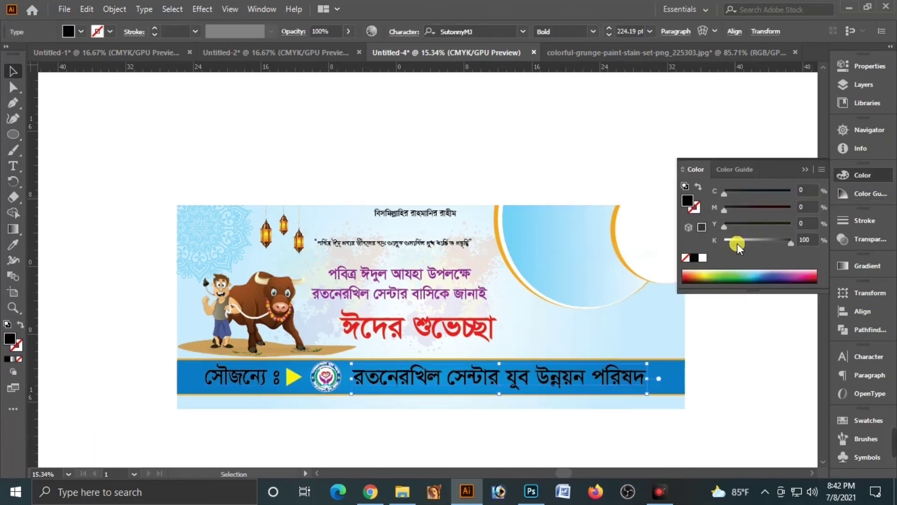
{"action": "left_click", "coordinate": [703, 257]}
{"action": "left_click", "coordinate": [236, 374]}
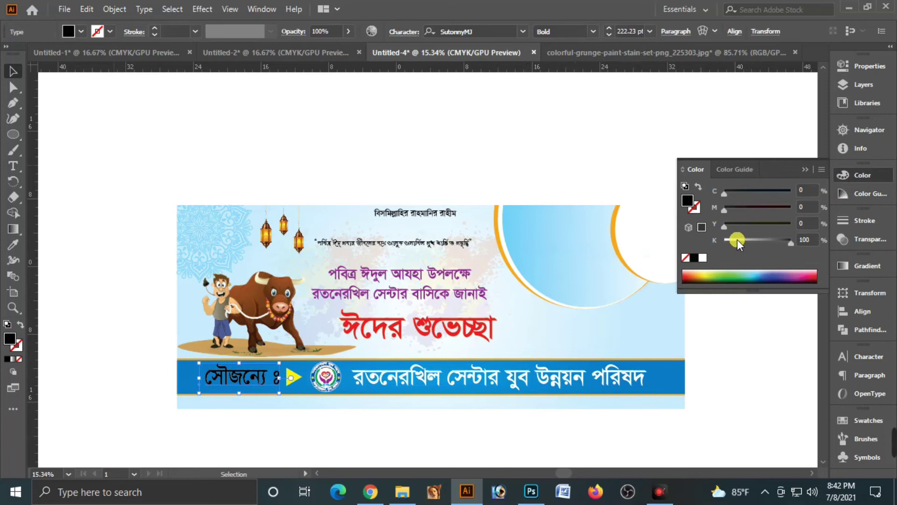
{"action": "left_click_drag", "start_coordinate": [737, 240], "coordinate": [565, 174]}
{"action": "left_click", "coordinate": [758, 156]}
{"action": "left_click", "coordinate": [804, 170]}
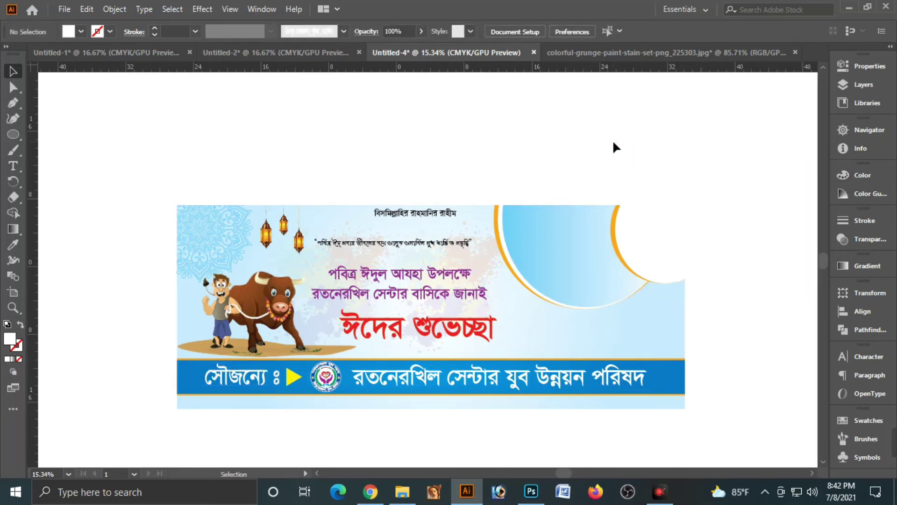
- Cut the photo of the hugging boys from Untitled-2, paste it into the Untitled-4 banner, and place it over the white circle segment
{"action": "left_click_drag", "start_coordinate": [725, 349], "coordinate": [700, 320]}
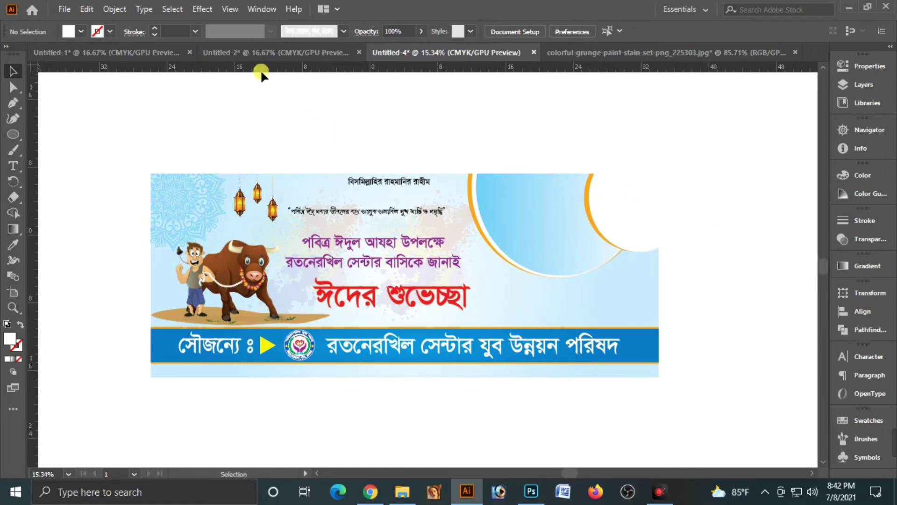
{"action": "left_click", "coordinate": [261, 52]}
{"action": "left_click", "coordinate": [429, 259]}
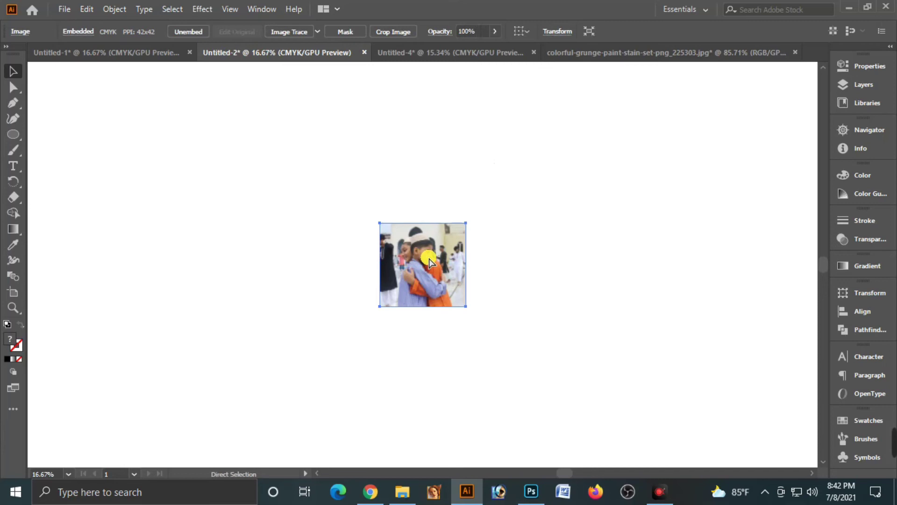
{"action": "key", "text": "ctrl+x"}
{"action": "left_click", "coordinate": [448, 52]}
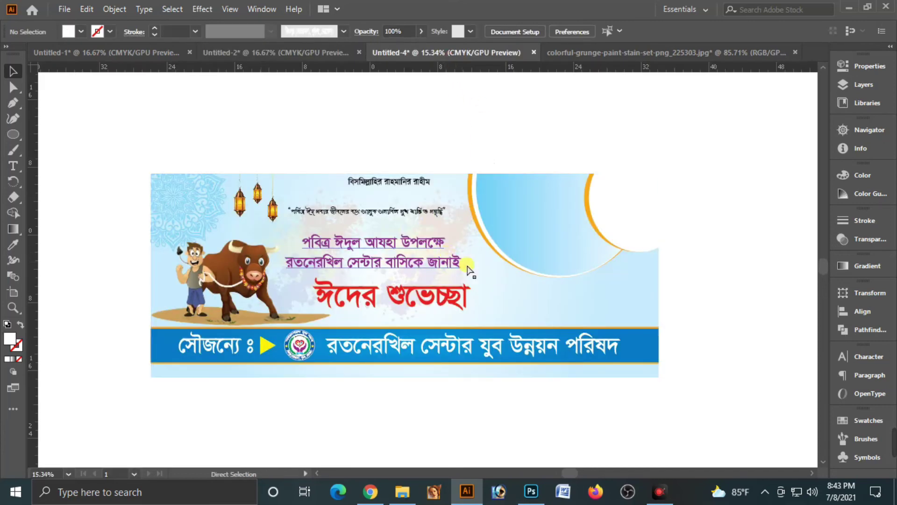
{"action": "key", "text": "ctrl+v"}
{"action": "left_click_drag", "start_coordinate": [450, 260], "coordinate": [613, 215]}
- Align the photo and the white circle segment by their top and right edges
{"action": "left_click", "coordinate": [633, 206], "text": "shift"}
{"action": "left_click", "coordinate": [863, 311]}
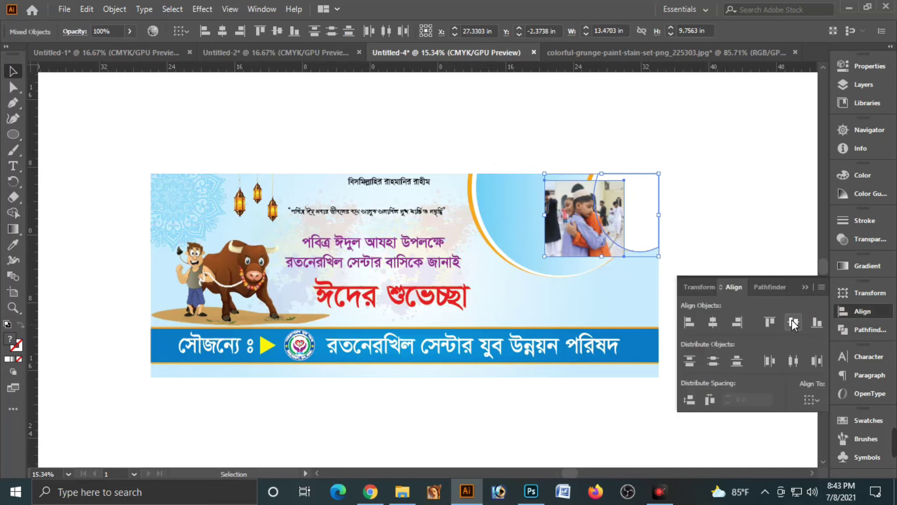
{"action": "left_click", "coordinate": [771, 321]}
{"action": "left_click", "coordinate": [740, 323]}
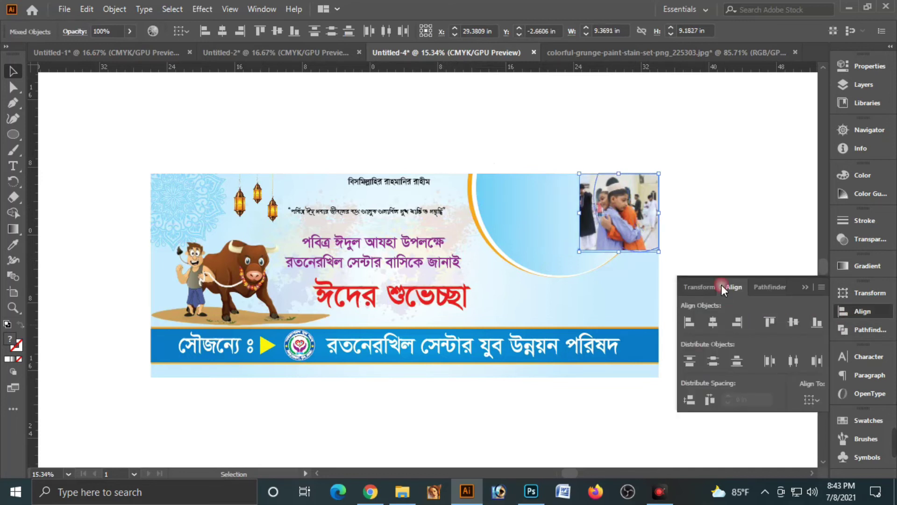
{"action": "left_click", "coordinate": [714, 210]}
- Bring the white circle segment to the front and enlarge the photo slightly so it covers the whole segment
{"action": "left_click", "coordinate": [643, 224]}
{"action": "key", "text": "ctrl+shift+a"}
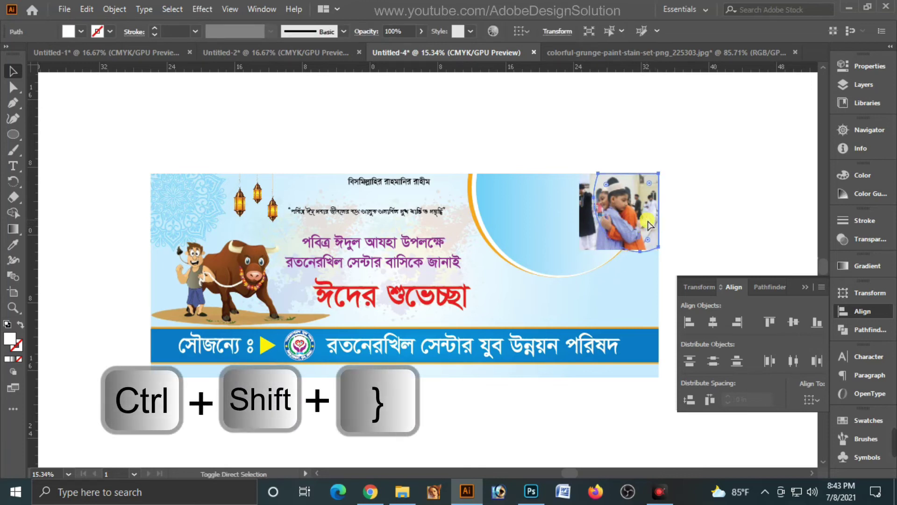
{"action": "left_click", "coordinate": [578, 240]}
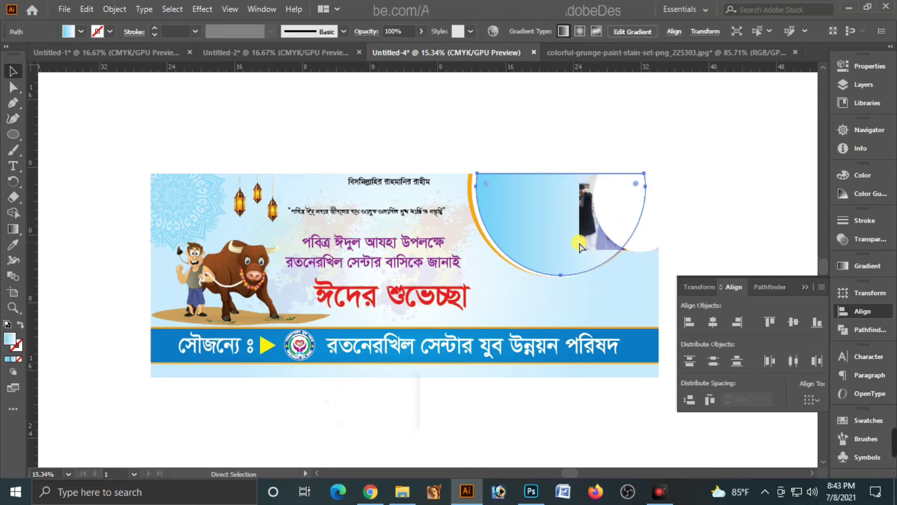
{"action": "left_click", "coordinate": [580, 244]}
{"action": "left_click_drag", "start_coordinate": [619, 250], "coordinate": [624, 253]}
- Make a clipping mask from the photo and the white circle segment
{"action": "left_click", "coordinate": [618, 209], "text": "shift"}
{"action": "right_click", "coordinate": [621, 207]}
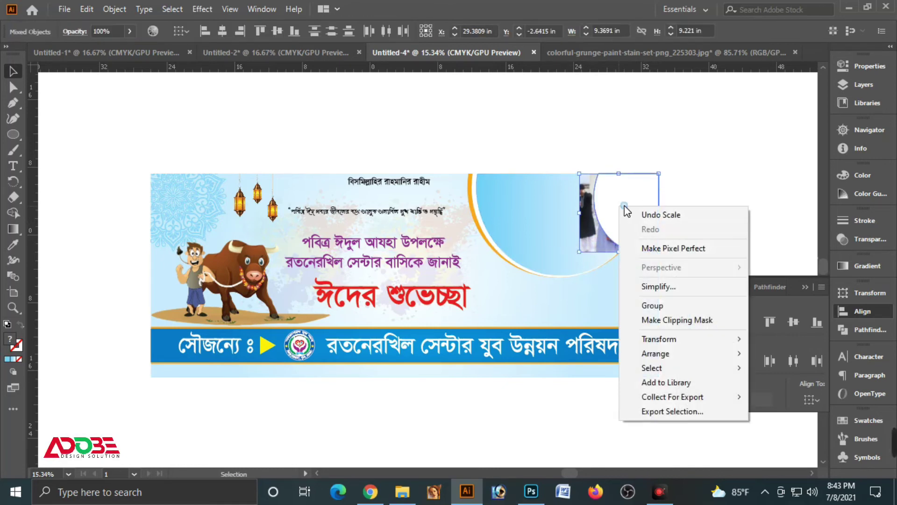
{"action": "left_click", "coordinate": [660, 320]}
{"action": "left_click", "coordinate": [715, 231]}
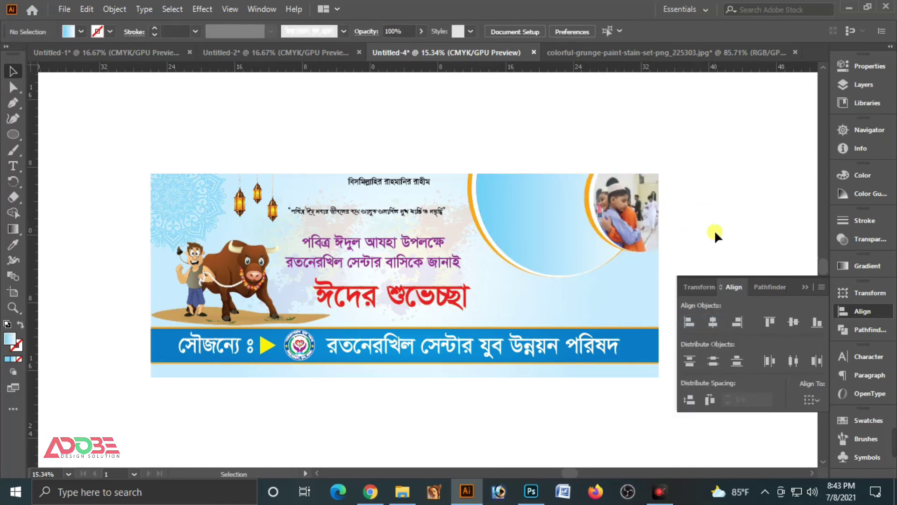
- Widen the clipped photo slightly on its inner side toward the orange ring
{"action": "left_click", "coordinate": [611, 213]}
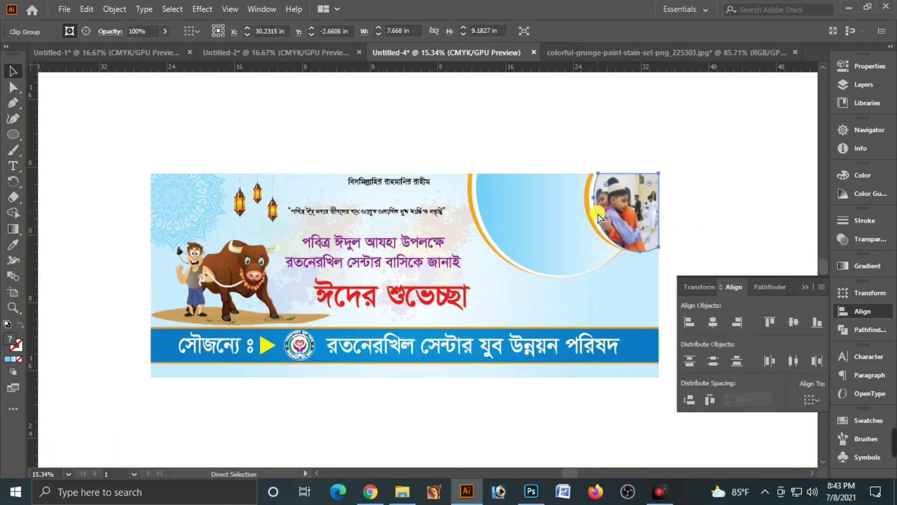
{"action": "scroll", "coordinate": [599, 217], "scroll_direction": "up", "scroll_amount": 3}
{"action": "left_click_drag", "start_coordinate": [610, 232], "coordinate": [605, 232]}
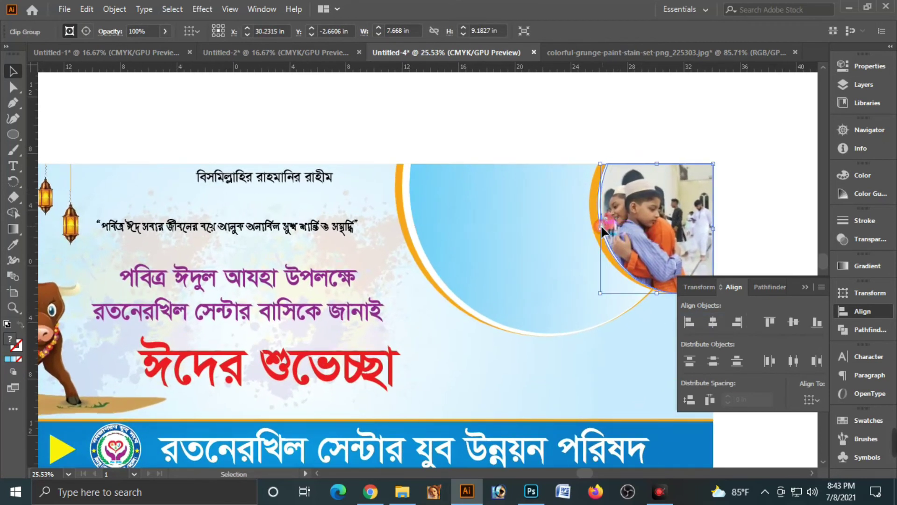
{"action": "left_click", "coordinate": [735, 169]}
{"action": "key", "text": "a"}
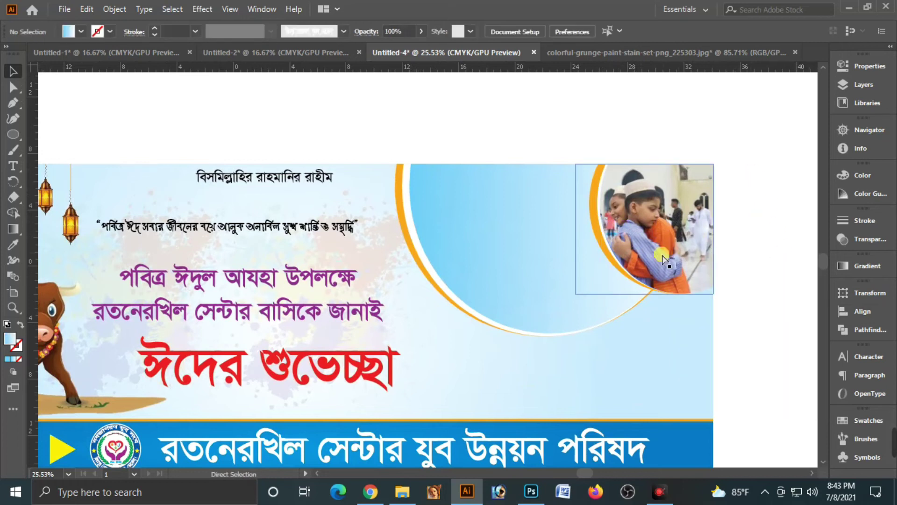
- Cut the green mosque silhouette from Untitled-2, paste it into the Untitled-4 banner, and place it beneath the clipped photo above the blue strip
{"action": "key", "text": "ctrl+minus"}
{"action": "key", "text": "ctrl+minus"}
{"action": "key", "text": "ctrl+minus"}
{"action": "left_click_drag", "start_coordinate": [121, 204], "coordinate": [216, 203]}
{"action": "left_click_drag", "start_coordinate": [581, 303], "coordinate": [522, 287]}
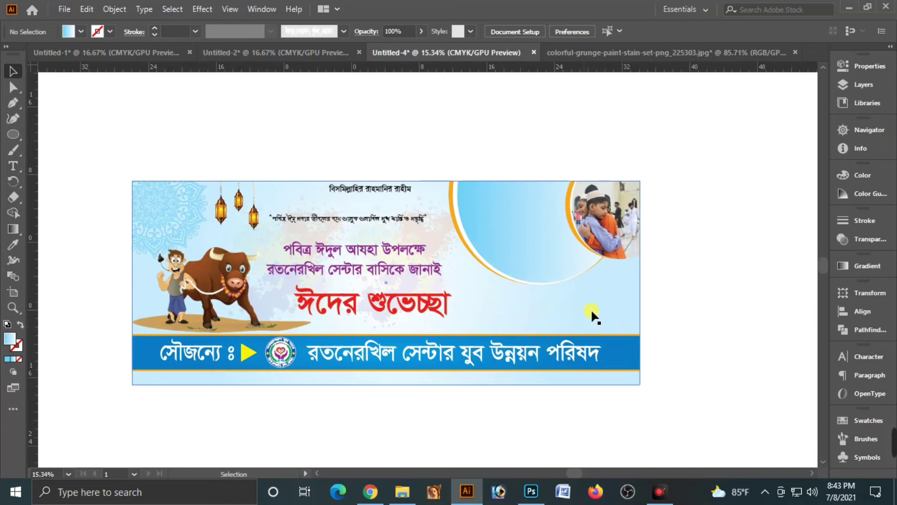
{"action": "left_click", "coordinate": [305, 55]}
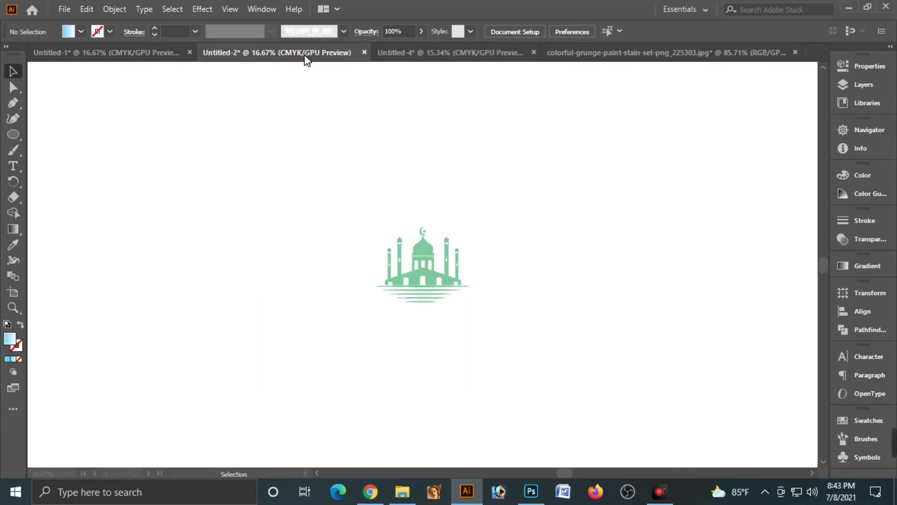
{"action": "left_click", "coordinate": [437, 276]}
{"action": "key", "text": "a"}
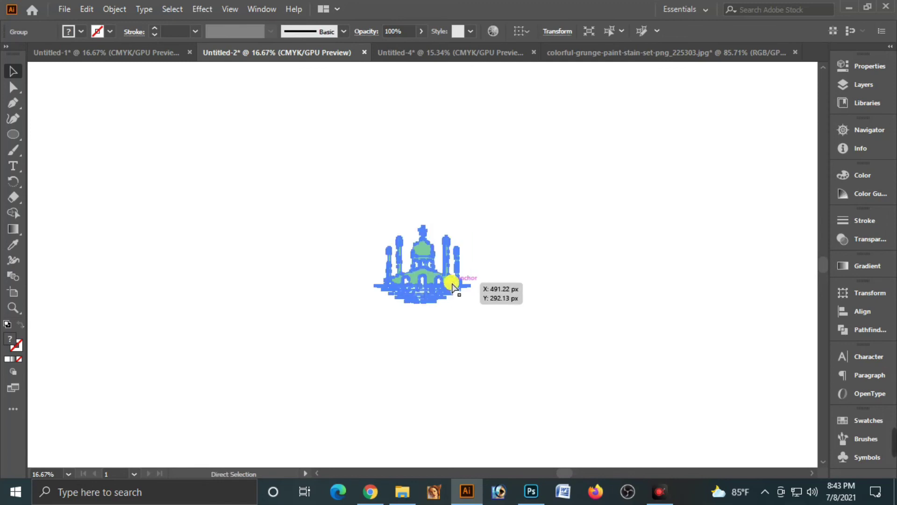
{"action": "left_click", "coordinate": [410, 51]}
{"action": "key", "text": "ctrl+v"}
{"action": "left_click_drag", "start_coordinate": [430, 271], "coordinate": [591, 304]}
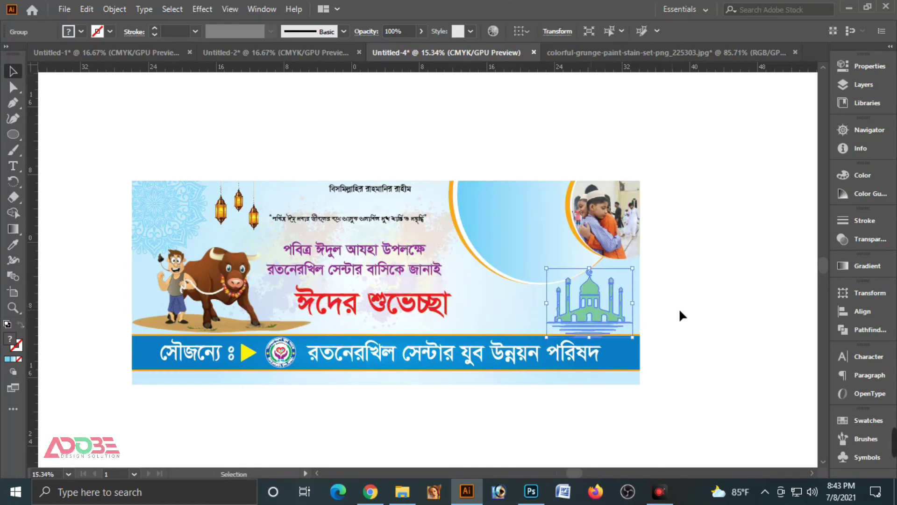
{"action": "left_click", "coordinate": [710, 306]}
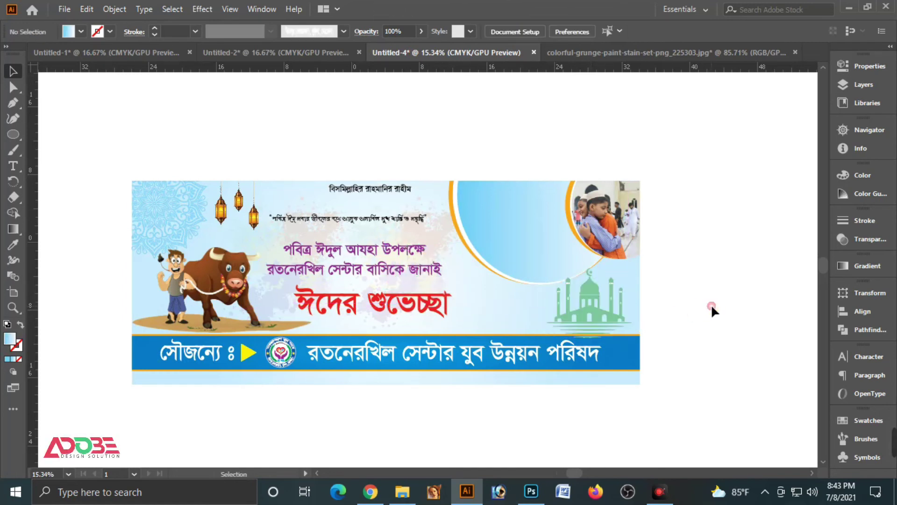
- Shift the green mosque silhouette slightly up and left so its base clears the blue strip
{"action": "left_click", "coordinate": [607, 319]}
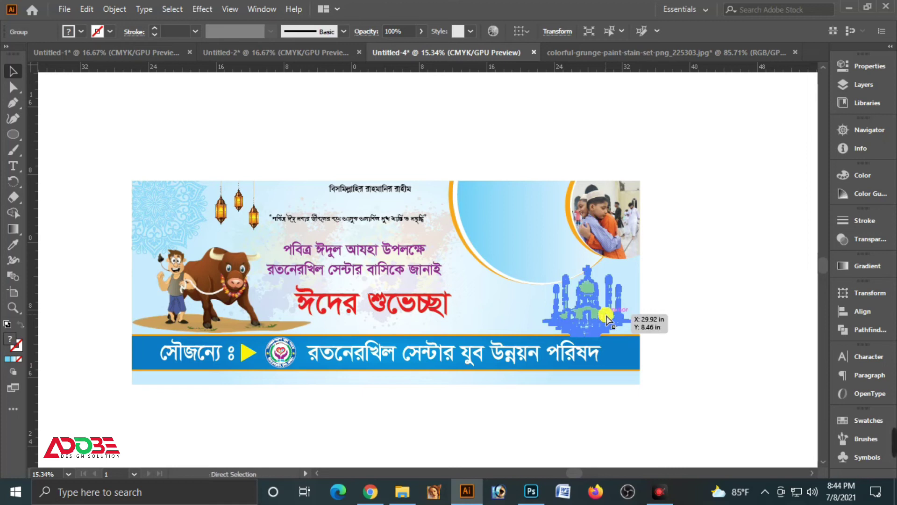
{"action": "left_click", "coordinate": [778, 301]}
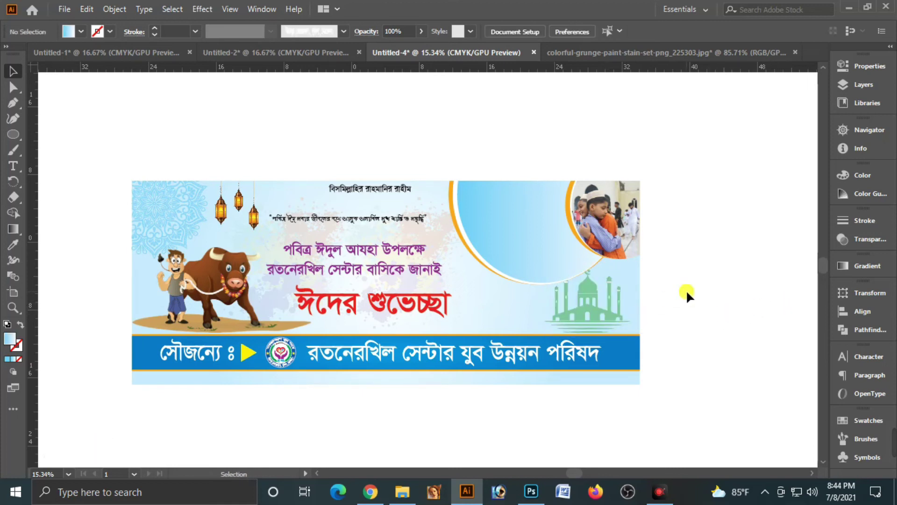
{"action": "left_click", "coordinate": [596, 304]}
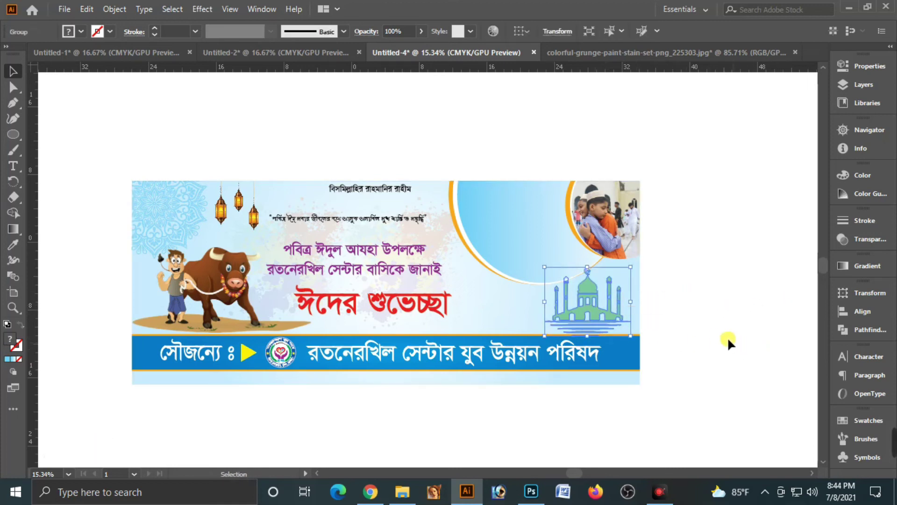
{"action": "left_click", "coordinate": [689, 307]}
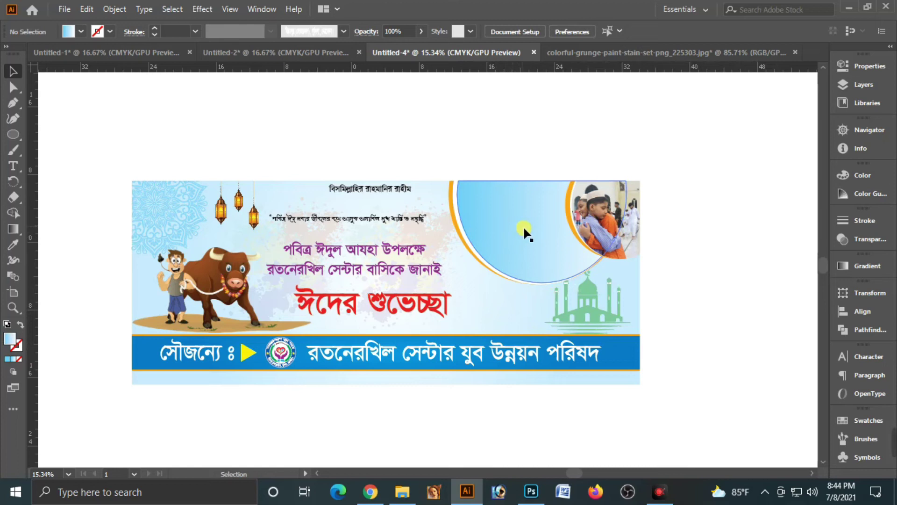
- Cut the Eid Mubarak lettering from Untitled-2, paste it into the Untitled-4 banner, and place it inside the large blue circle
{"action": "left_click", "coordinate": [306, 53]}
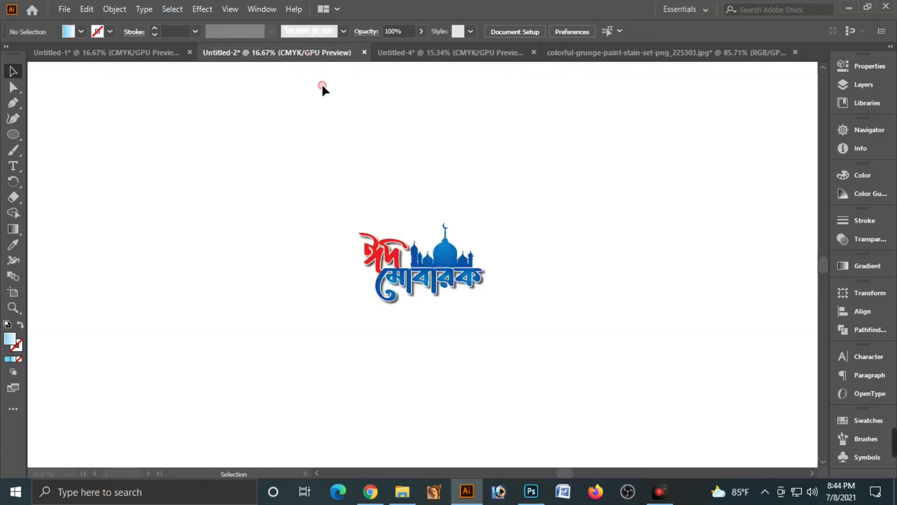
{"action": "left_click", "coordinate": [417, 264]}
{"action": "key", "text": "ctrl+x"}
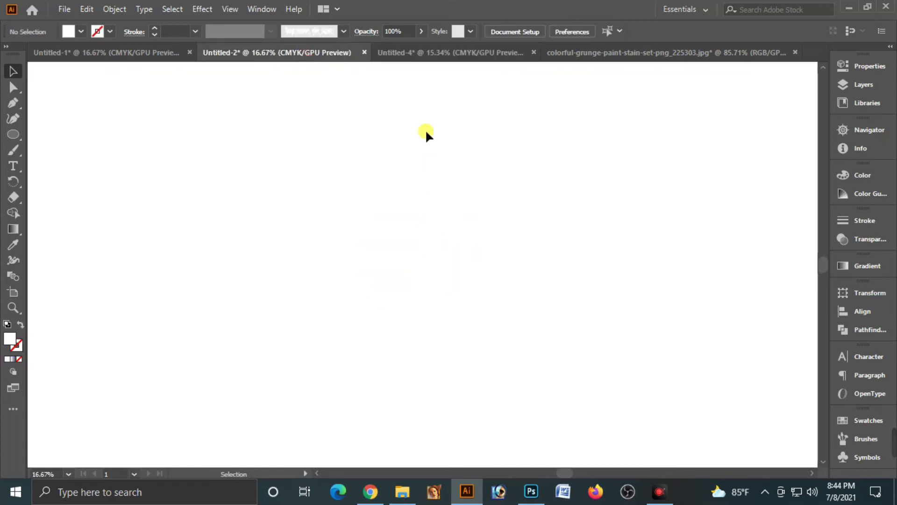
{"action": "left_click", "coordinate": [416, 52]}
{"action": "key", "text": "ctrl+v"}
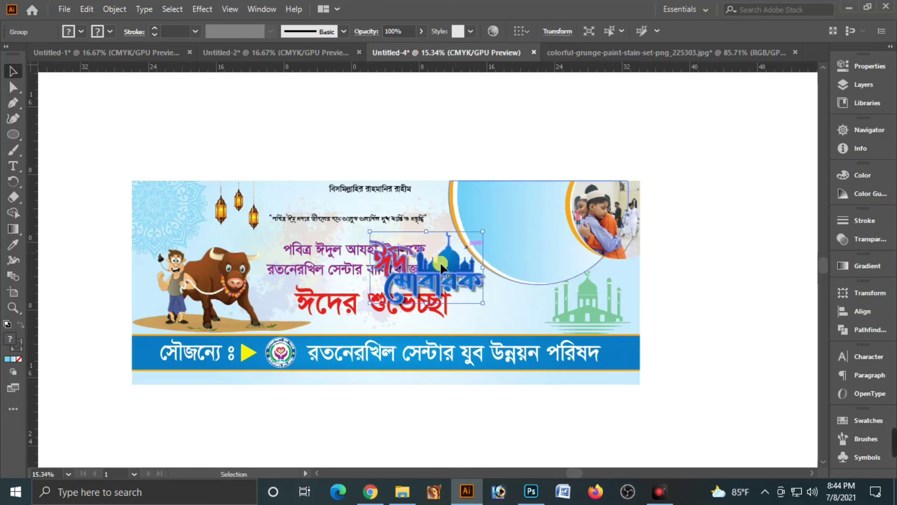
{"action": "left_click_drag", "start_coordinate": [440, 272], "coordinate": [525, 223]}
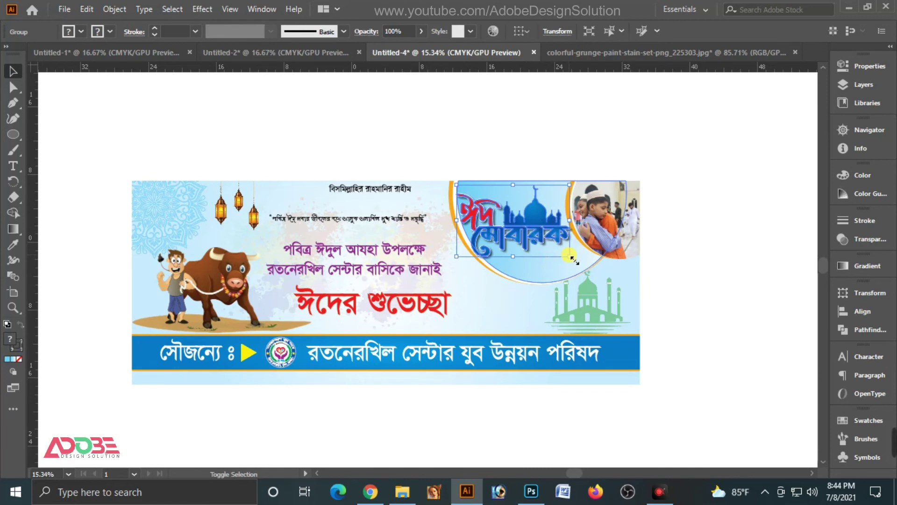
- Scale the Eid Mubarak lettering down slightly and nudge it into position inside the blue circle
{"action": "left_click_drag", "start_coordinate": [569, 256], "coordinate": [569, 255]}
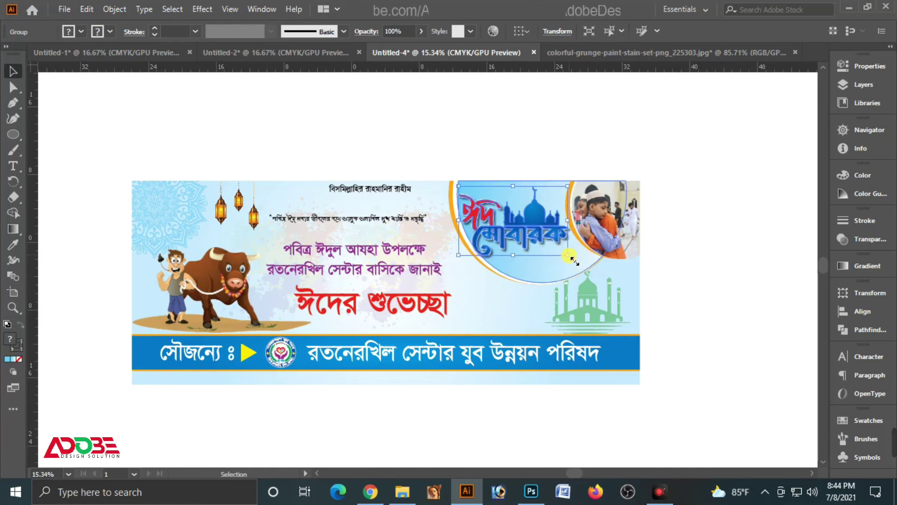
{"action": "key", "text": "Up"}
{"action": "key", "text": "Up"}
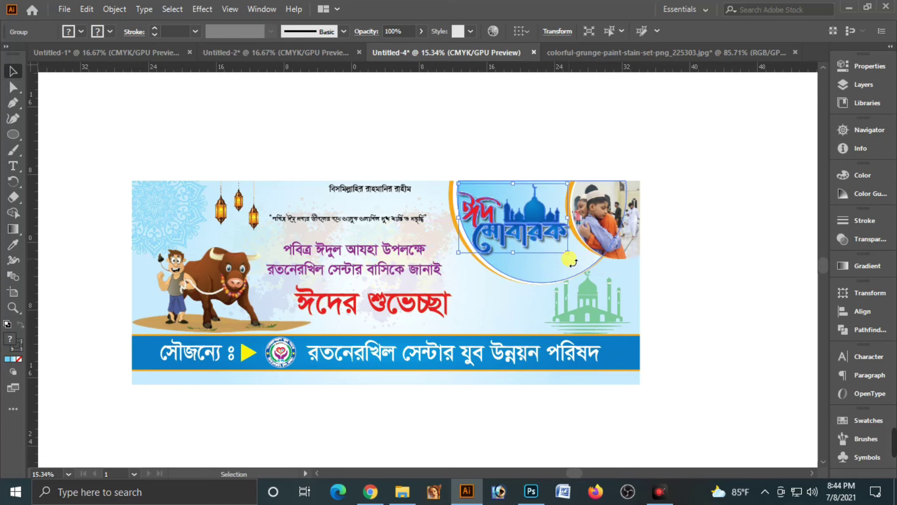
{"action": "left_click_drag", "start_coordinate": [566, 253], "coordinate": [566, 253]}
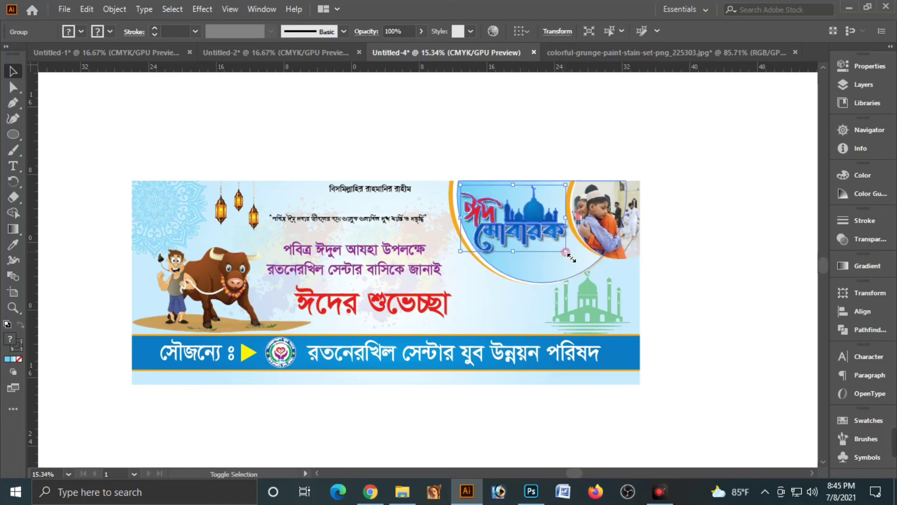
{"action": "key", "text": "Up"}
{"action": "key", "text": "Right"}
{"action": "key", "text": "Down"}
{"action": "key", "text": "Down"}
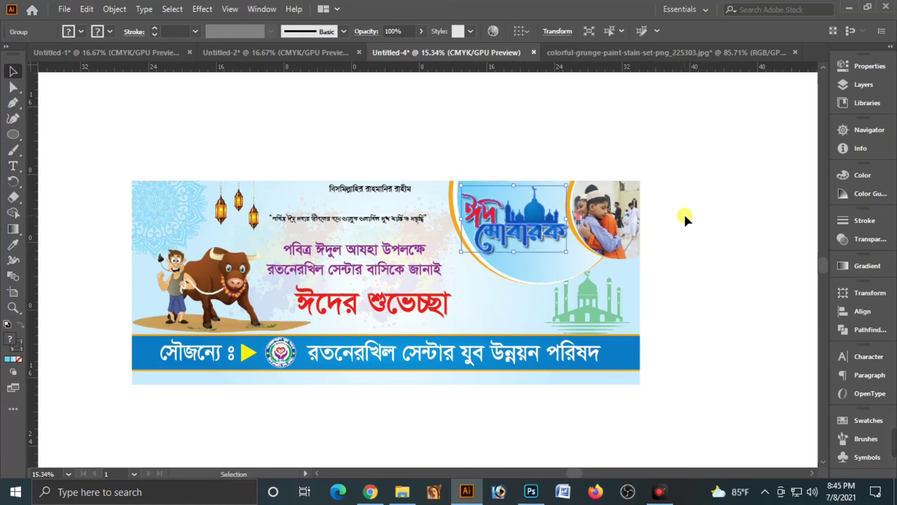
{"action": "left_click", "coordinate": [684, 210]}
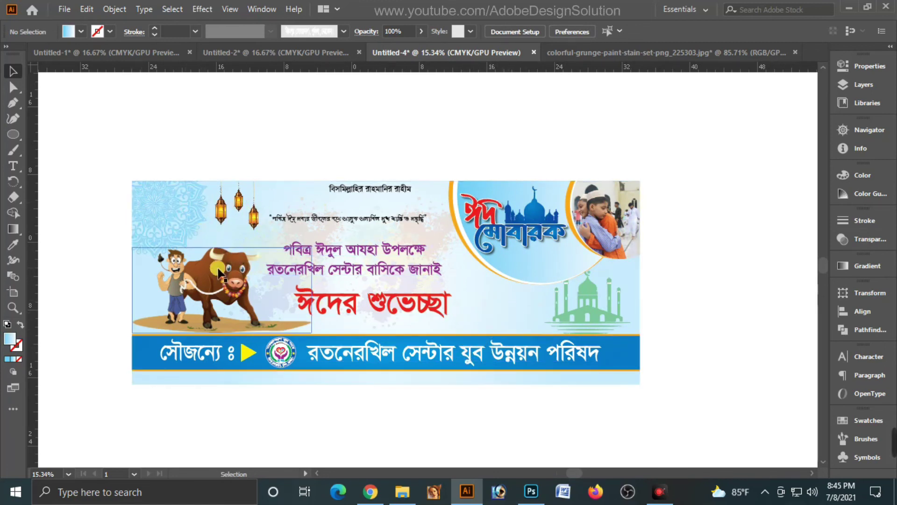
- Cut the geometric Islamic pattern from Untitled-2 and paste it into the Untitled-4 banner
{"action": "left_click", "coordinate": [281, 51]}
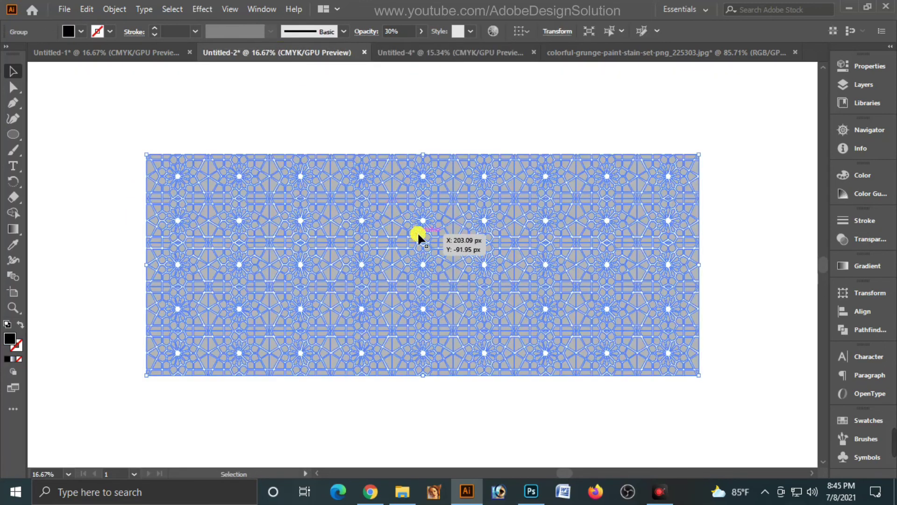
{"action": "key", "text": "ctrl+x"}
{"action": "left_click", "coordinate": [411, 53]}
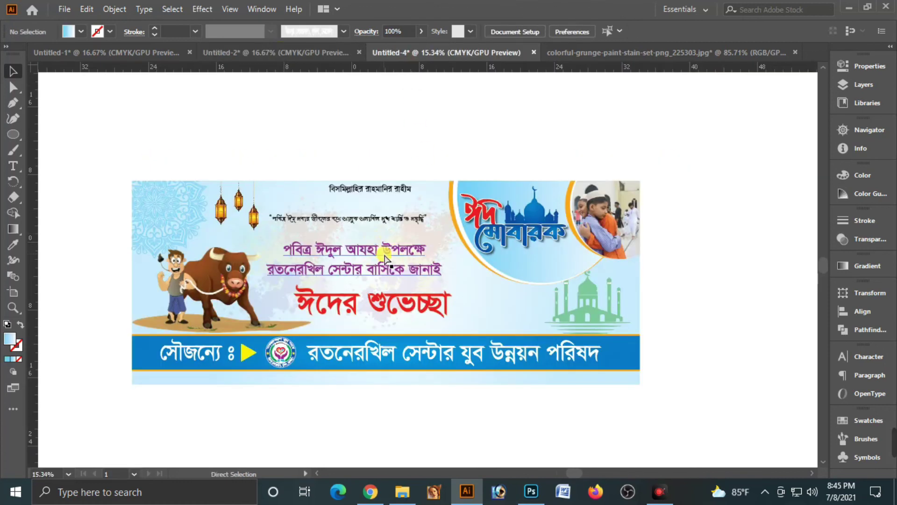
{"action": "key", "text": "ctrl+v"}
{"action": "left_click_drag", "start_coordinate": [278, 205], "coordinate": [303, 258]}
- Align the geometric pattern with the banner's background rectangle using horizontal centre and top alignment
{"action": "left_click", "coordinate": [287, 189], "text": "shift"}
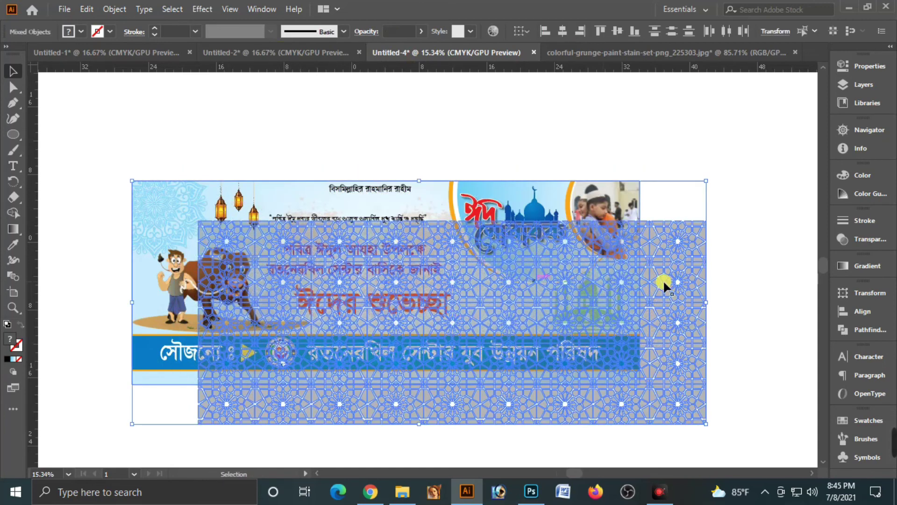
{"action": "left_click", "coordinate": [854, 310]}
{"action": "left_click", "coordinate": [706, 323]}
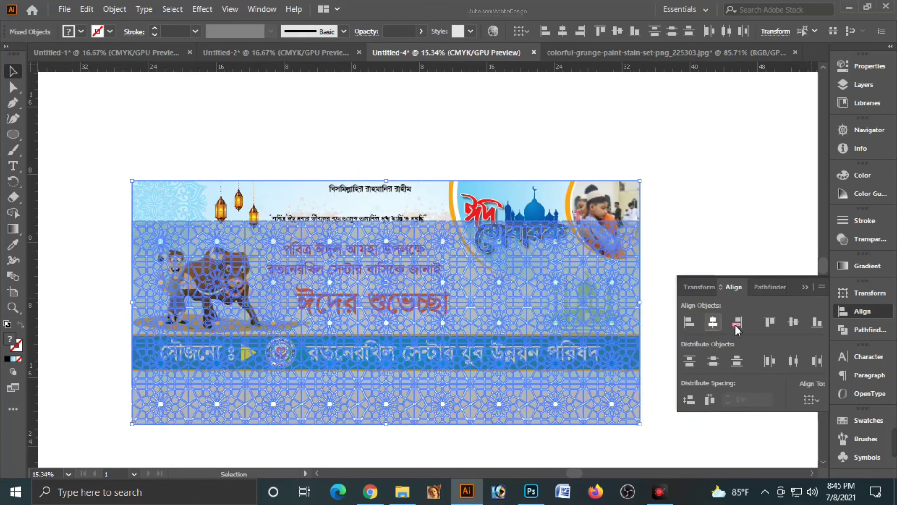
{"action": "left_click", "coordinate": [770, 324]}
{"action": "left_click", "coordinate": [663, 209]}
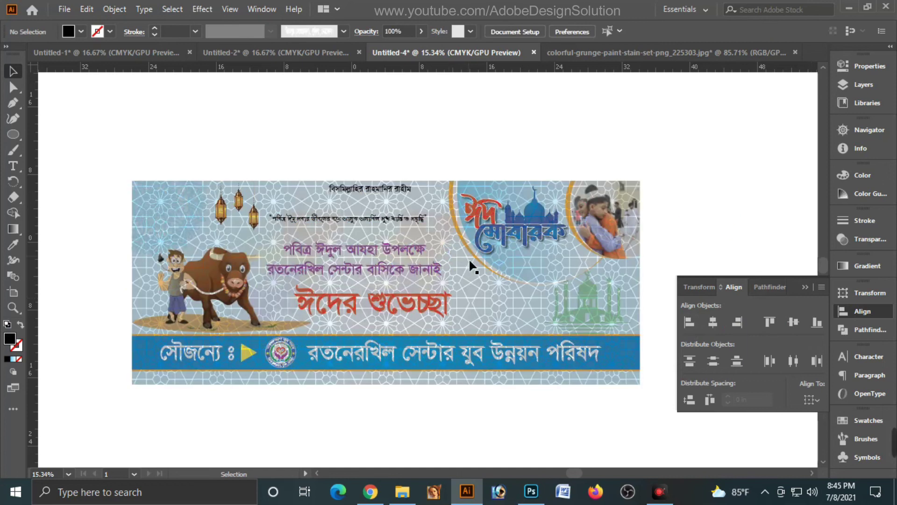
{"action": "left_click", "coordinate": [798, 288]}
- Send the geometric pattern behind the banner artwork and fill it with white, C0 M0 Y0 K0
{"action": "left_click", "coordinate": [501, 299]}
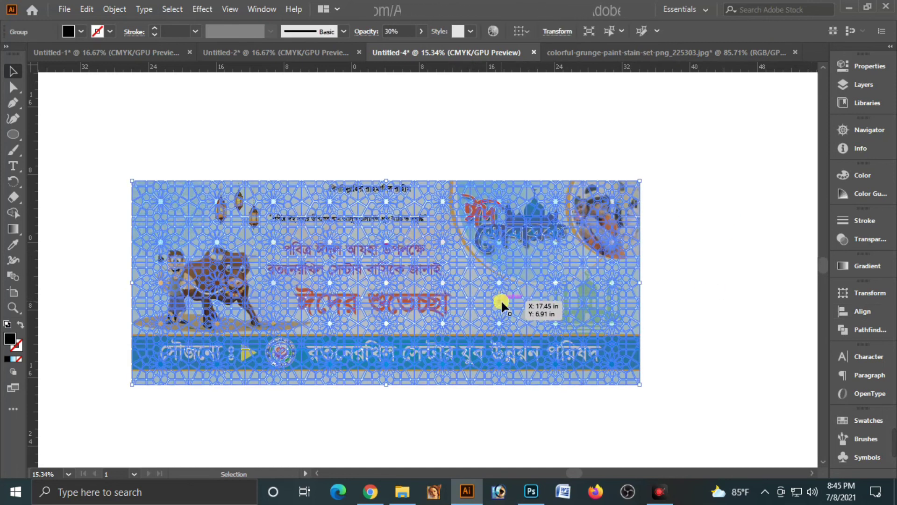
{"action": "key", "text": "a"}
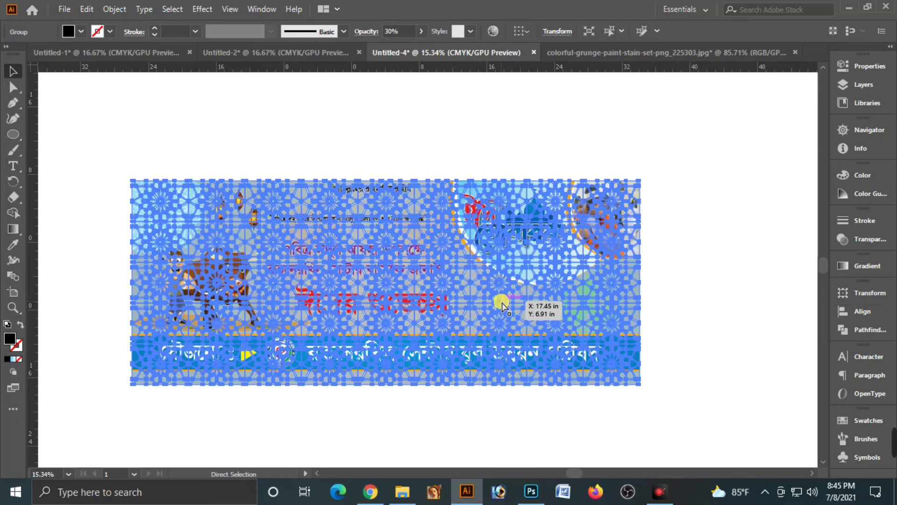
{"action": "key", "text": "v"}
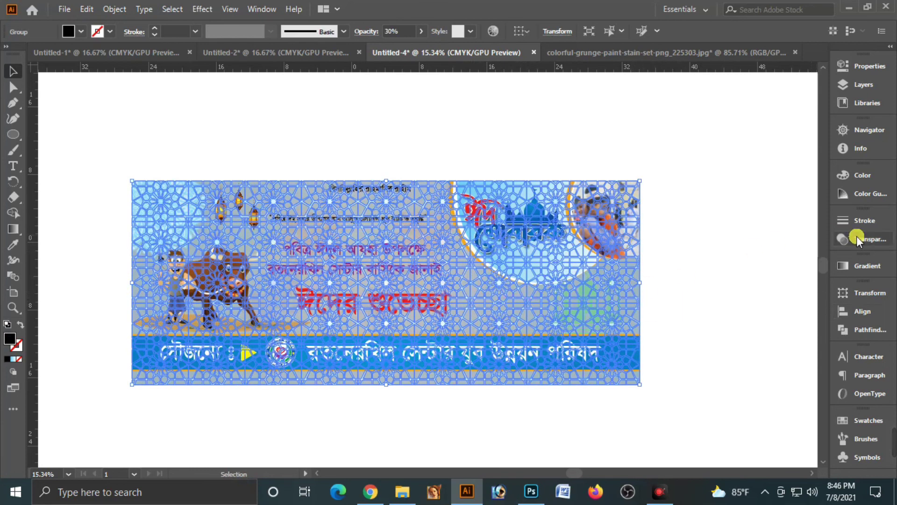
{"action": "left_click", "coordinate": [856, 171]}
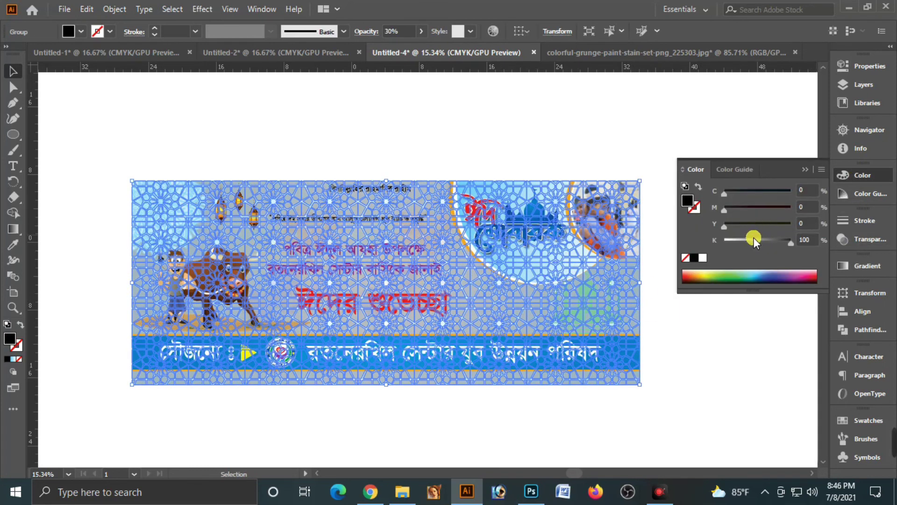
{"action": "left_click_drag", "start_coordinate": [753, 238], "coordinate": [603, 252]}
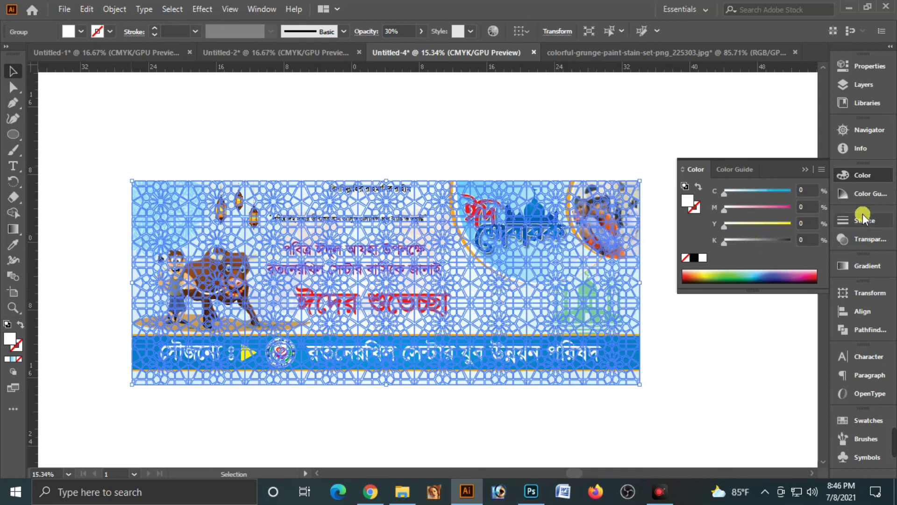
- Set the white geometric pattern's opacity to 30% and deselect it
{"action": "left_click", "coordinate": [860, 237]}
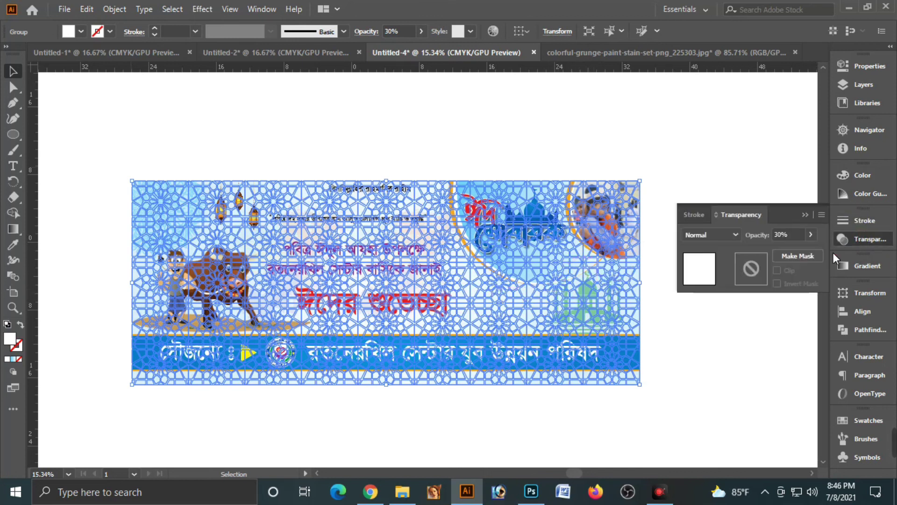
{"action": "left_click", "coordinate": [798, 240]}
{"action": "type", "text": "30"}
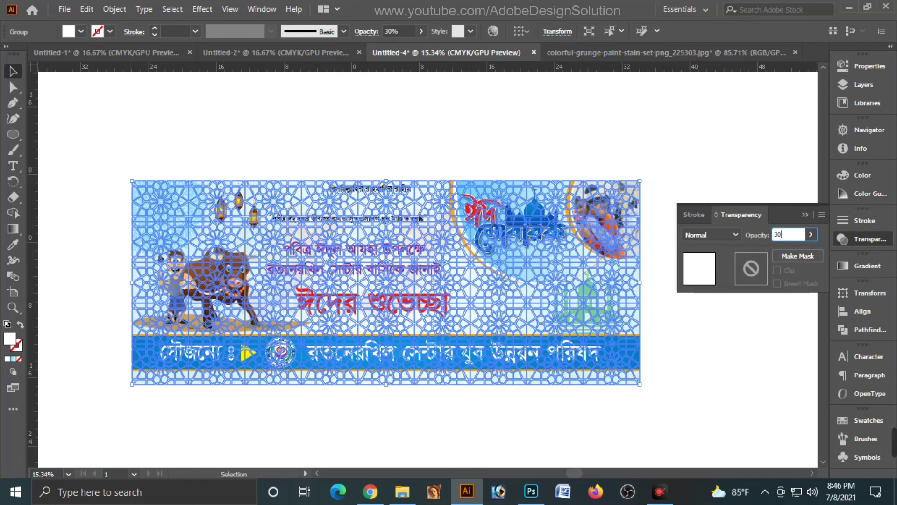
{"action": "left_click", "coordinate": [805, 217]}
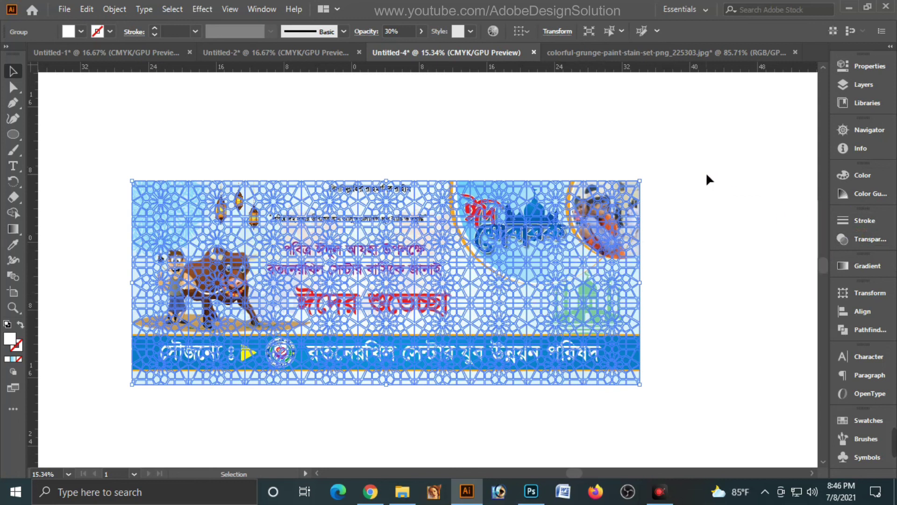
{"action": "left_click", "coordinate": [706, 172]}
- Examine the banner up close and as a whole, checking the faint background pattern and the green mosque
{"action": "left_click_drag", "start_coordinate": [160, 159], "coordinate": [236, 237]}
{"action": "left_click", "coordinate": [125, 375]}
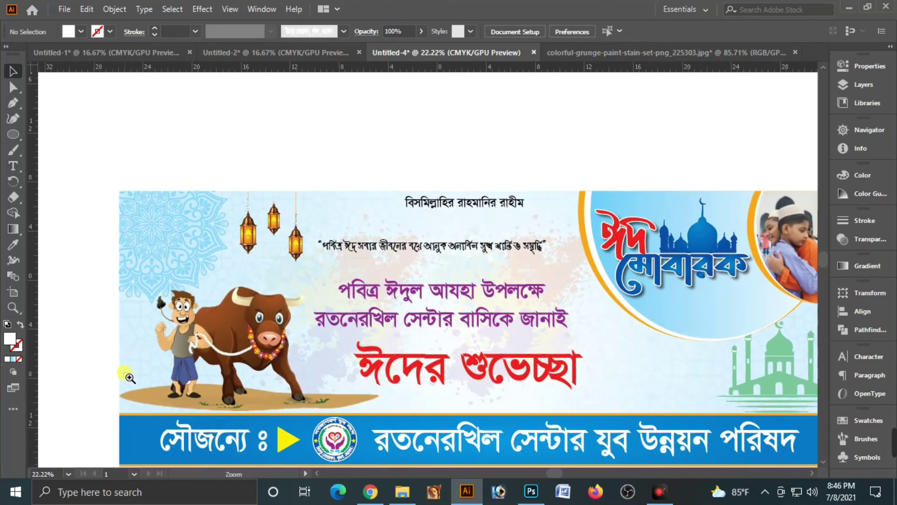
{"action": "left_click_drag", "start_coordinate": [673, 401], "coordinate": [609, 336]}
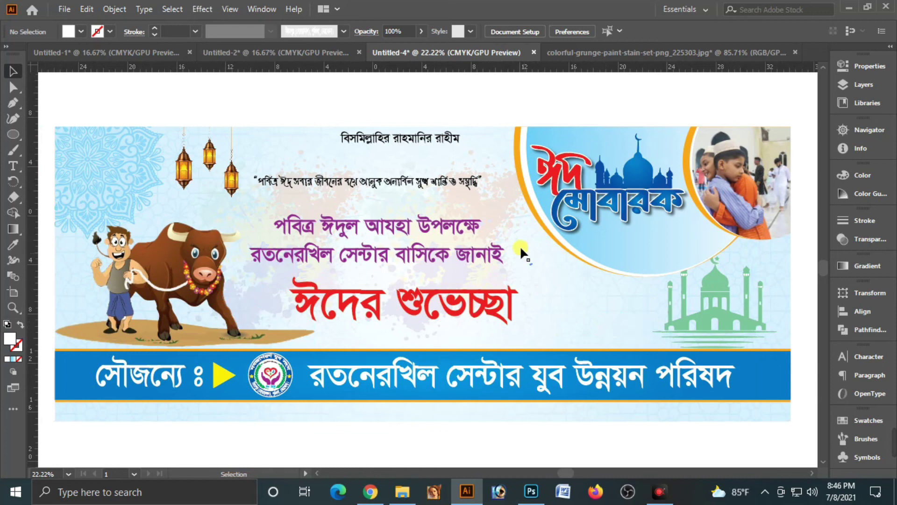
{"action": "left_click", "coordinate": [530, 233]}
{"action": "left_click", "coordinate": [566, 85]}
{"action": "key", "text": "ctrl+minus"}
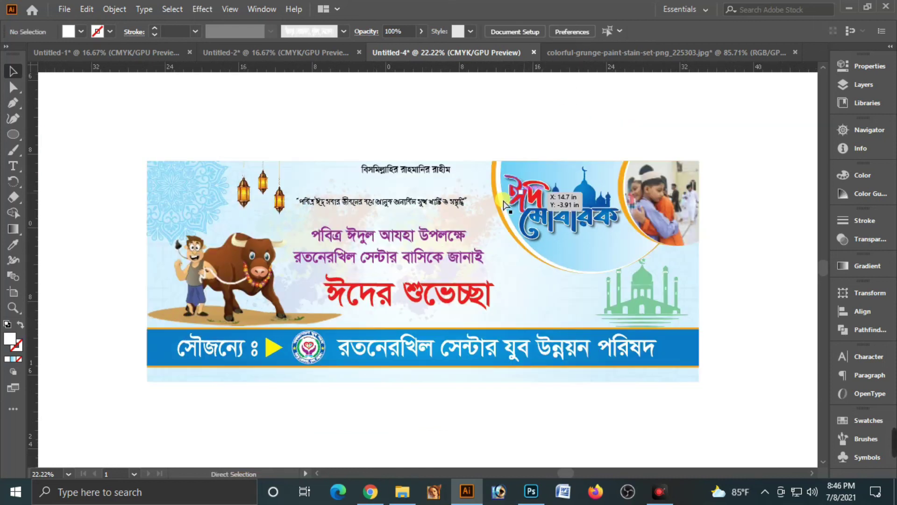
{"action": "left_click", "coordinate": [667, 315]}
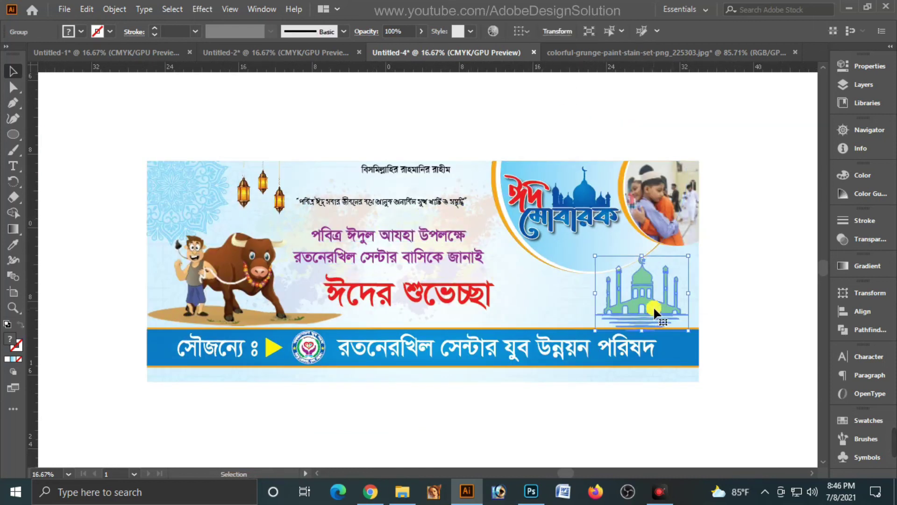
{"action": "left_click", "coordinate": [725, 271]}
{"action": "left_click_drag", "start_coordinate": [100, 134], "coordinate": [586, 286]}
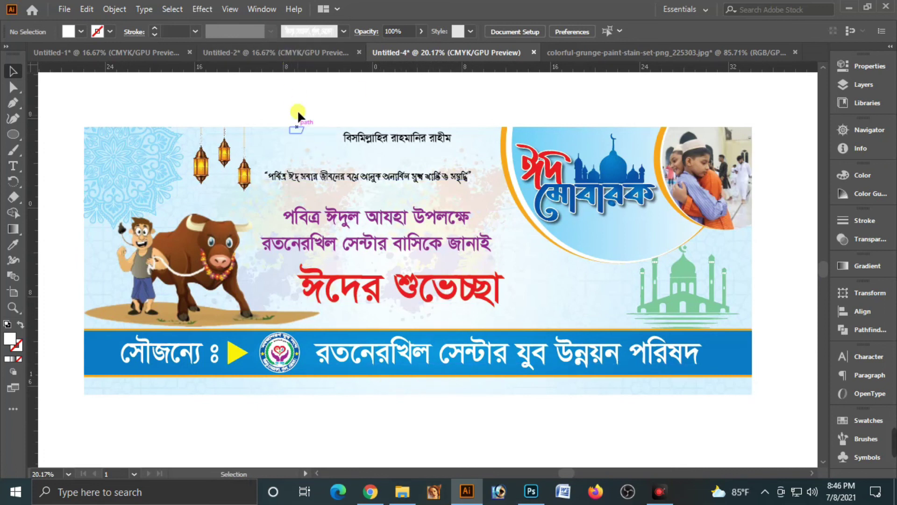
{"action": "left_click", "coordinate": [293, 54]}
{"action": "left_click", "coordinate": [394, 265]}
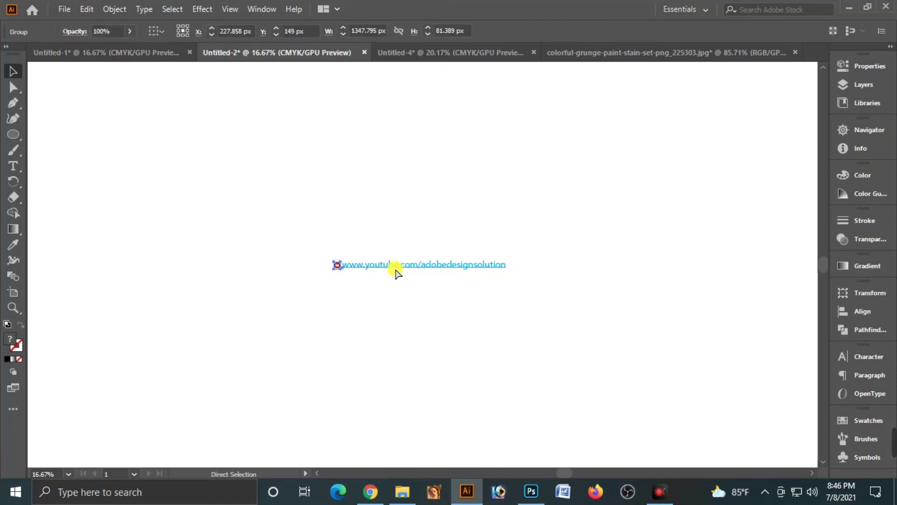
{"action": "left_click", "coordinate": [396, 275]}
{"action": "left_click", "coordinate": [430, 54]}
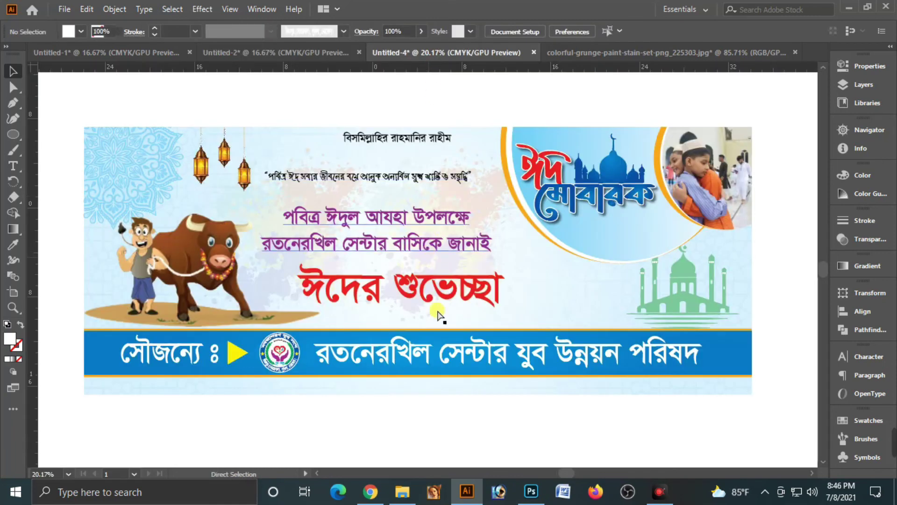
{"action": "type", "text": "www.youtube.com/adobedesignsolution"}
{"action": "left_click_drag", "start_coordinate": [429, 271], "coordinate": [425, 382]}
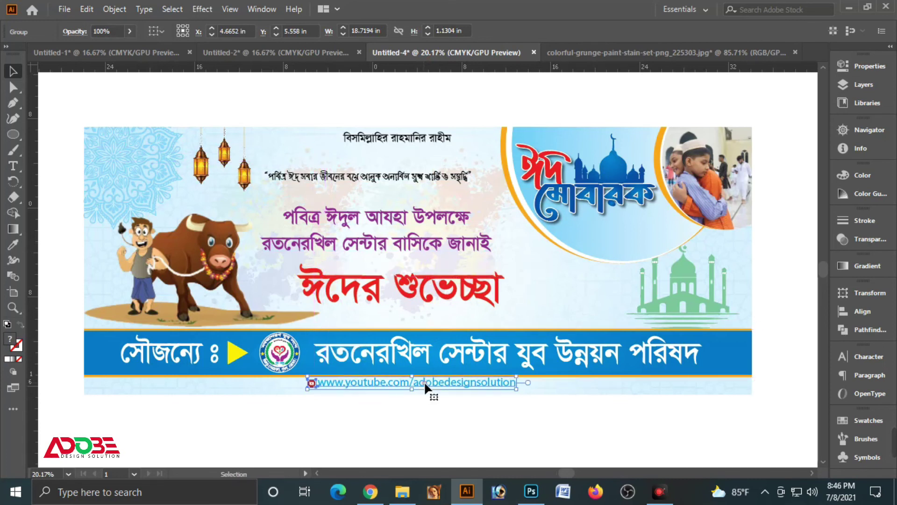
- Nudge the YouTube address line slightly down so it sits centred in the light band beneath the blue strip
{"action": "key", "text": "Down"}
{"action": "key", "text": "Down"}
{"action": "key", "text": "Down"}
{"action": "key", "text": "Down"}
{"action": "key", "text": "Down"}
{"action": "key", "text": "Down"}
{"action": "key", "text": "Down"}
{"action": "key", "text": "Down"}
{"action": "key", "text": "Down"}
{"action": "key", "text": "Down"}
{"action": "key", "text": "Down"}
{"action": "key", "text": "Down"}
{"action": "key", "text": "Down"}
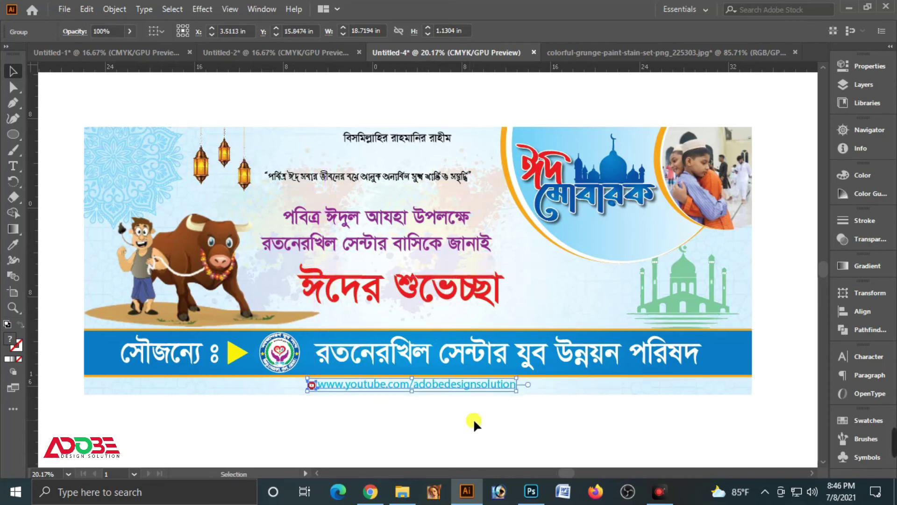
{"action": "left_click", "coordinate": [473, 418]}
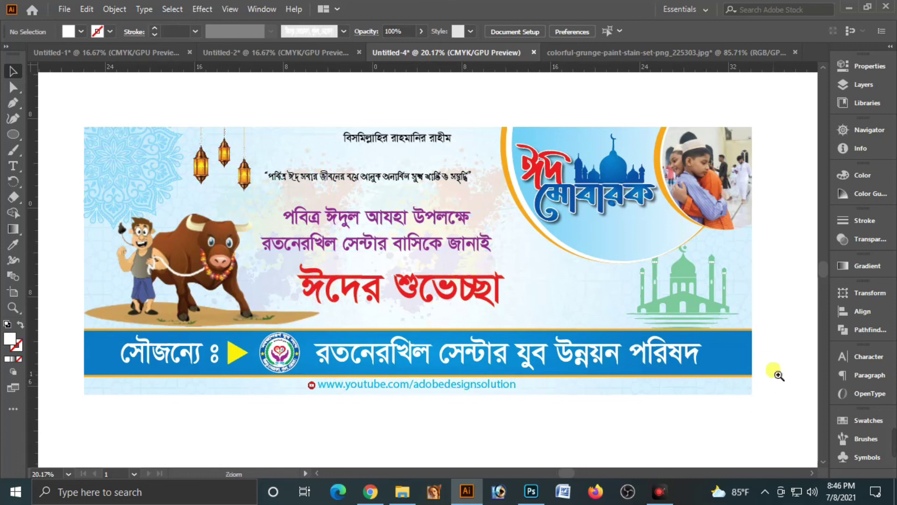
{"action": "left_click_drag", "start_coordinate": [778, 376], "coordinate": [768, 371]}
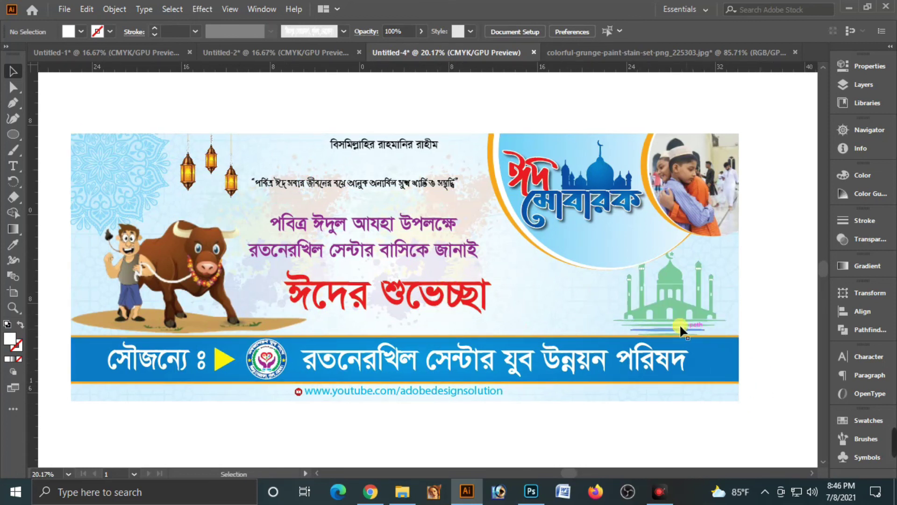